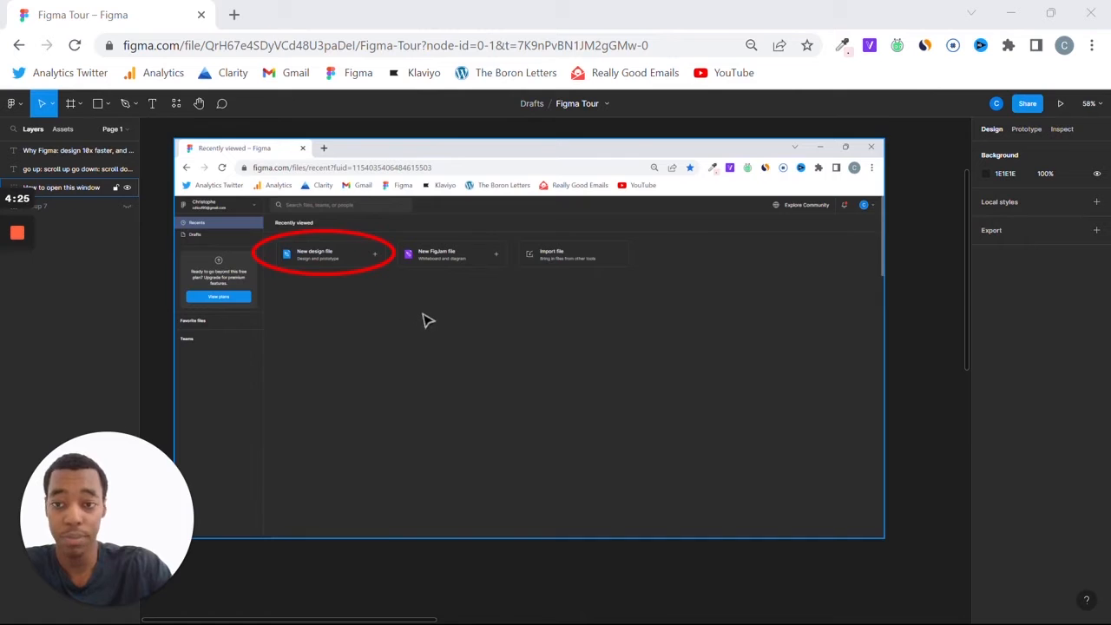
Delete the browser screenshot group with the red-circled new design file option from the canvas
{"action": "scroll", "coordinate": [425, 320], "scroll_direction": "down", "scroll_amount": 5}
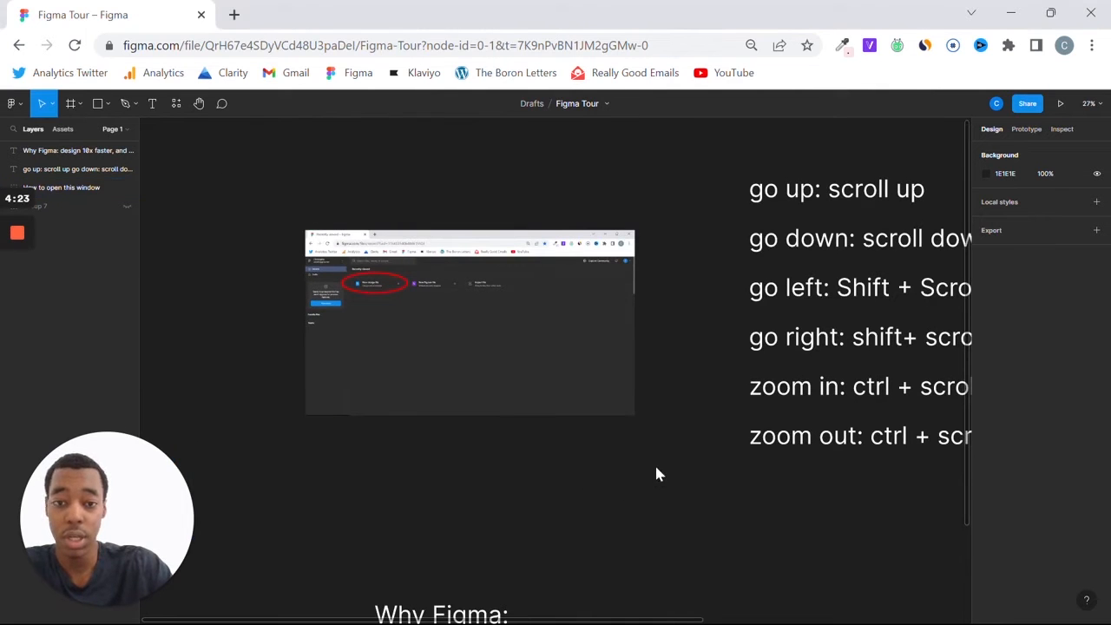
{"action": "left_click", "coordinate": [449, 409]}
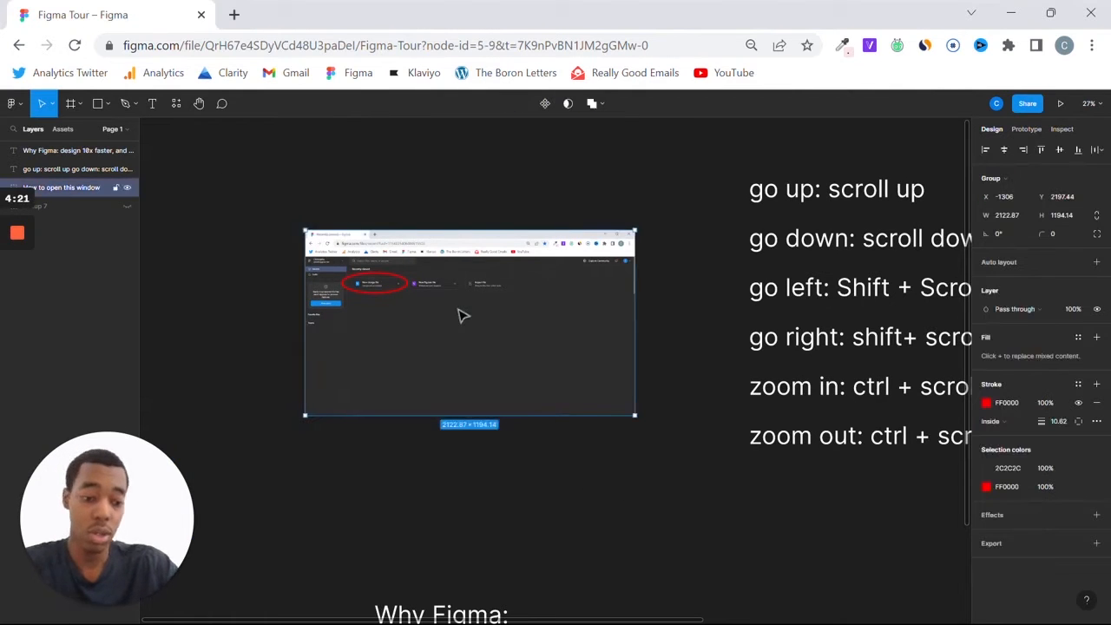
{"action": "key", "text": "Delete"}
Examine the notes on canvas navigation shortcuts and try out scrolling and zooming around them
{"action": "scroll", "coordinate": [495, 343], "scroll_direction": "down", "scroll_amount": 3}
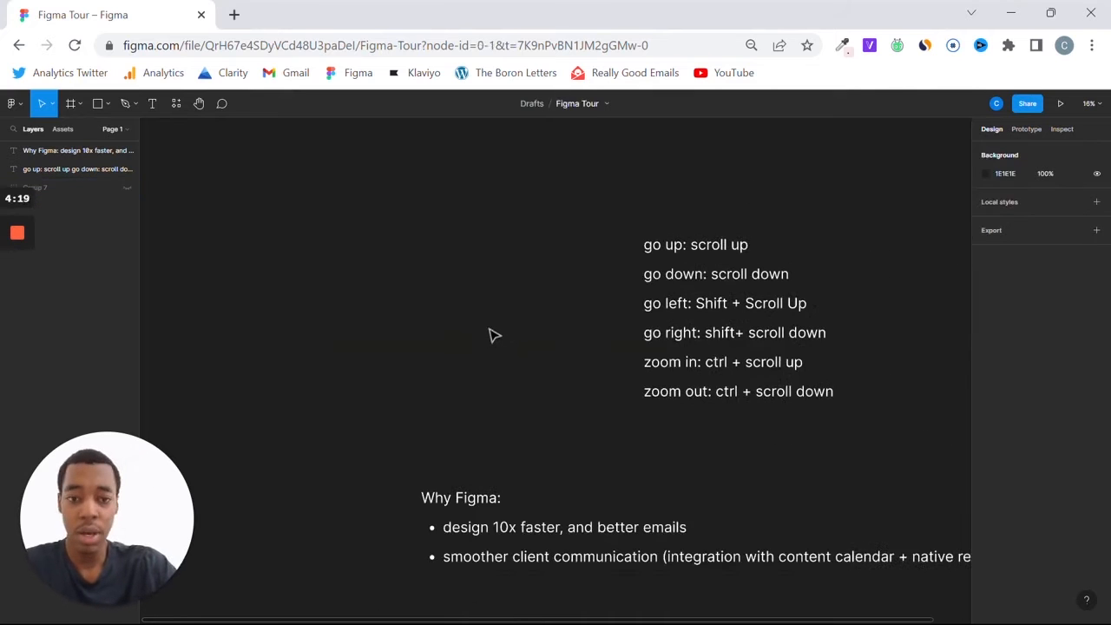
{"action": "scroll", "coordinate": [495, 338], "scroll_direction": "right", "scroll_amount": 2}
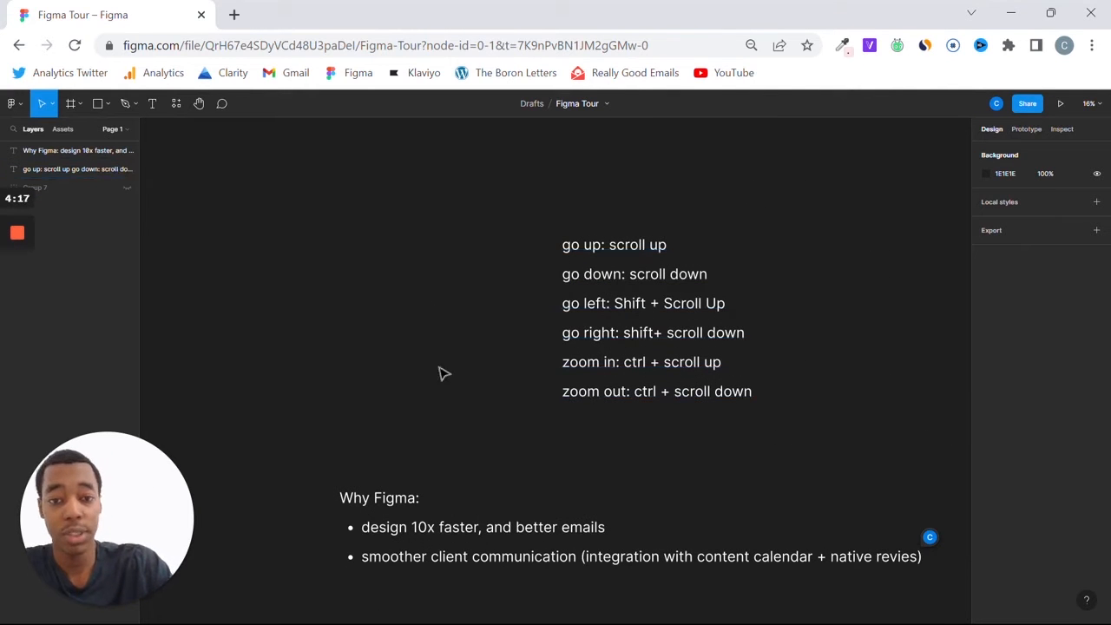
{"action": "left_click_drag", "start_coordinate": [750, 203], "coordinate": [510, 358]}
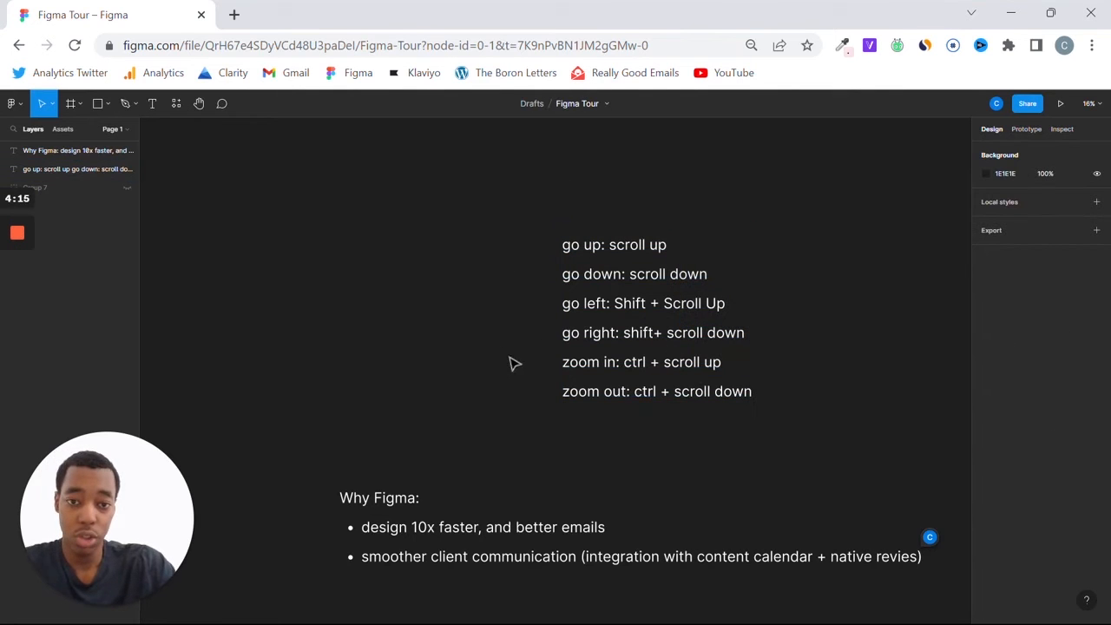
{"action": "scroll", "coordinate": [664, 408], "scroll_direction": "up", "scroll_amount": 2}
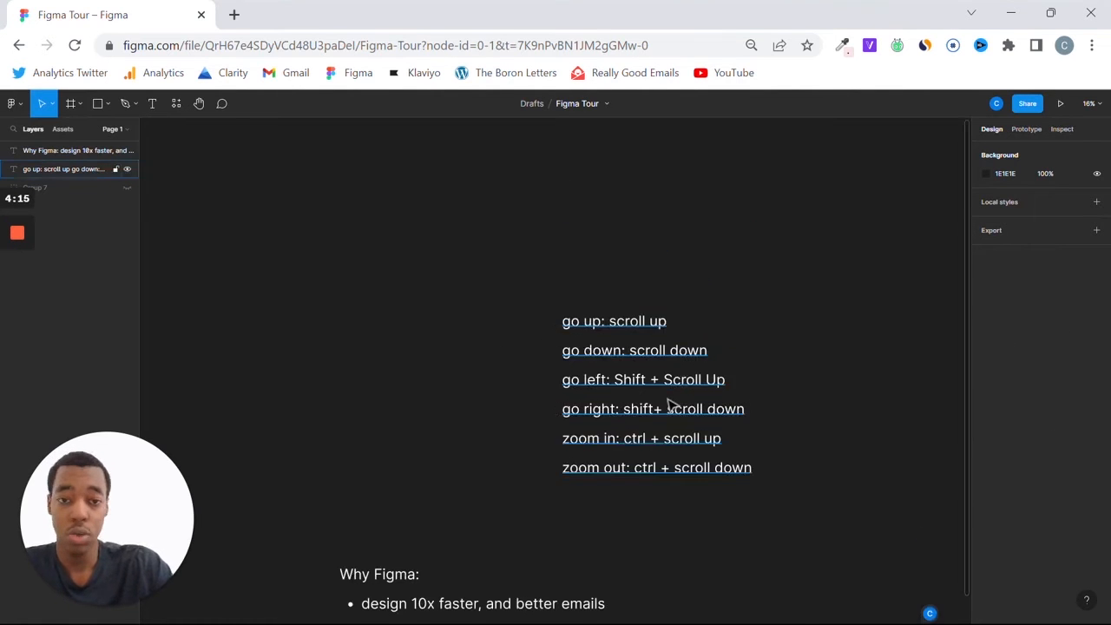
{"action": "scroll", "coordinate": [668, 405], "scroll_direction": "down", "scroll_amount": 5}
{"action": "scroll", "coordinate": [668, 404], "scroll_direction": "up", "scroll_amount": 4}
{"action": "scroll", "coordinate": [669, 405], "scroll_direction": "down", "scroll_amount": 10}
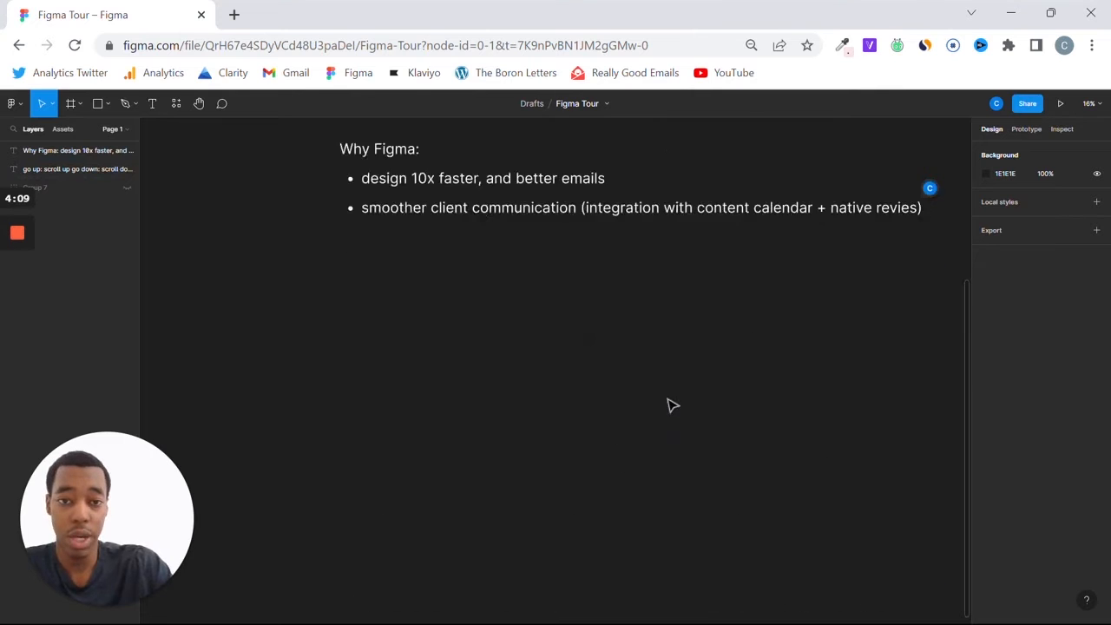
{"action": "scroll", "coordinate": [670, 405], "scroll_direction": "up", "scroll_amount": 9}
{"action": "scroll", "coordinate": [651, 328], "scroll_direction": "up", "scroll_amount": 3, "text": "ctrl"}
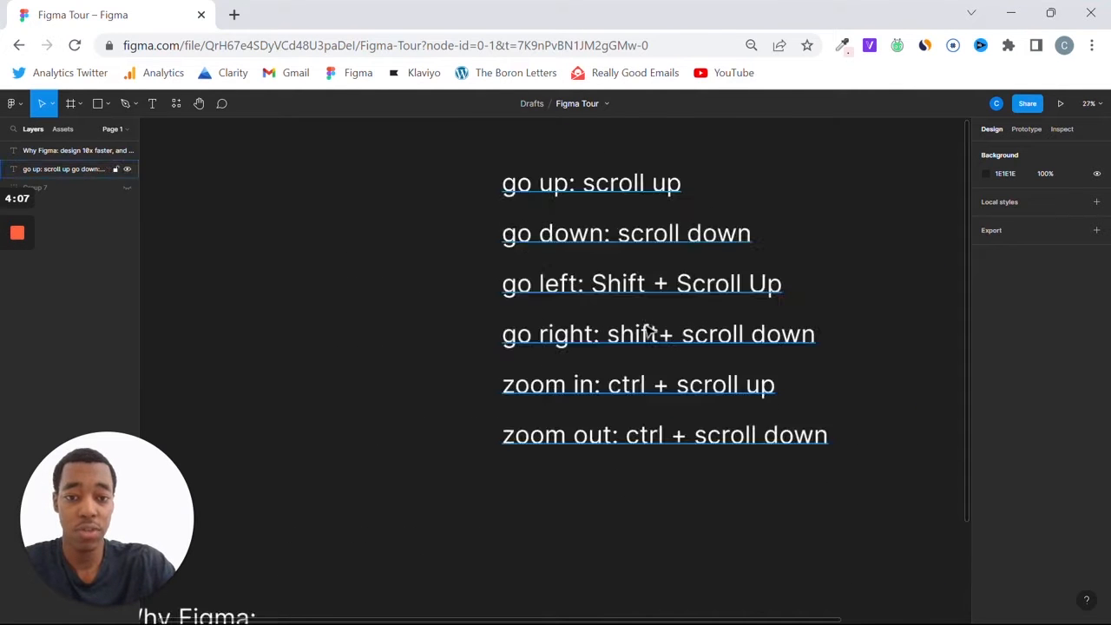
{"action": "scroll", "coordinate": [651, 328], "scroll_direction": "up", "scroll_amount": 4, "text": "ctrl"}
{"action": "scroll", "coordinate": [650, 318], "scroll_direction": "up", "scroll_amount": 2}
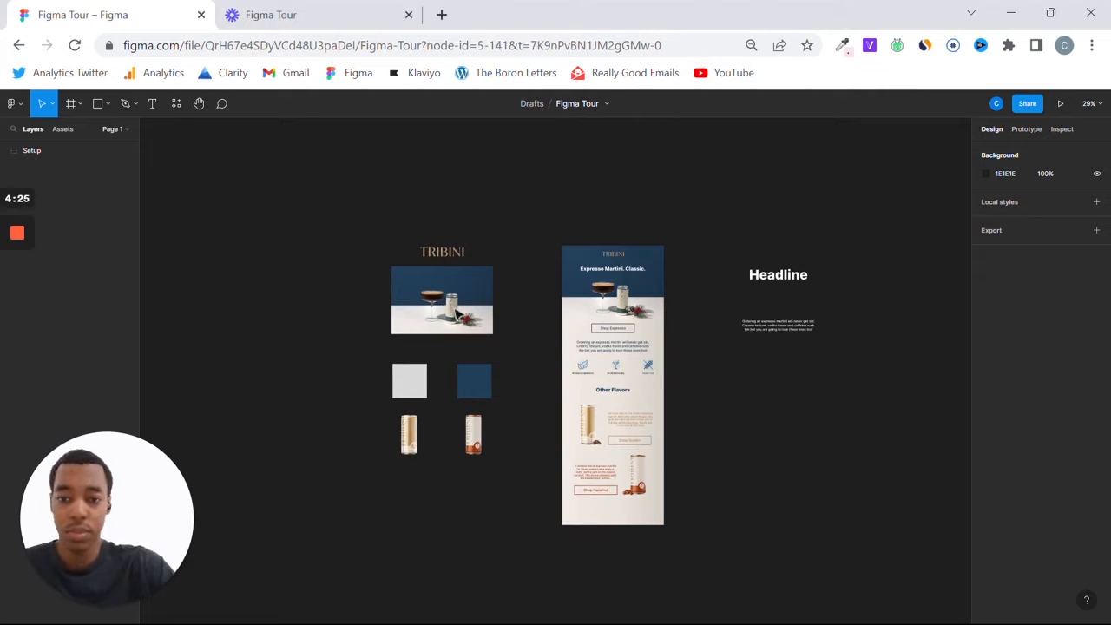
Draw a tall frame about 638 × 1899 on the empty canvas beyond the Headline text
{"action": "left_click", "coordinate": [460, 316]}
{"action": "scroll", "coordinate": [443, 322], "scroll_direction": "up", "scroll_amount": 1}
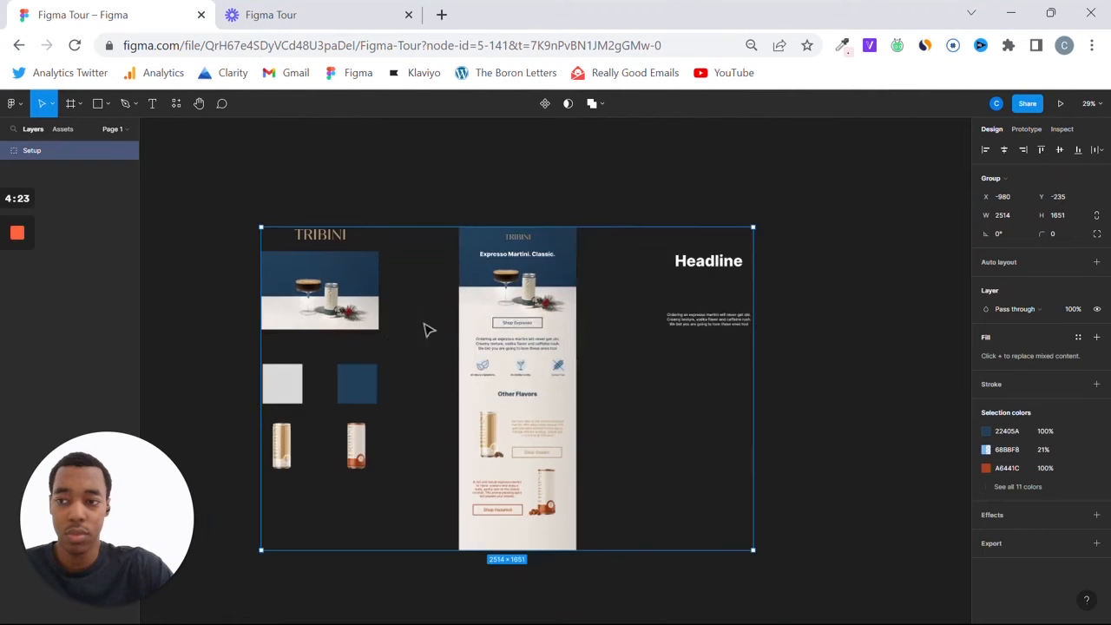
{"action": "key", "text": "Escape"}
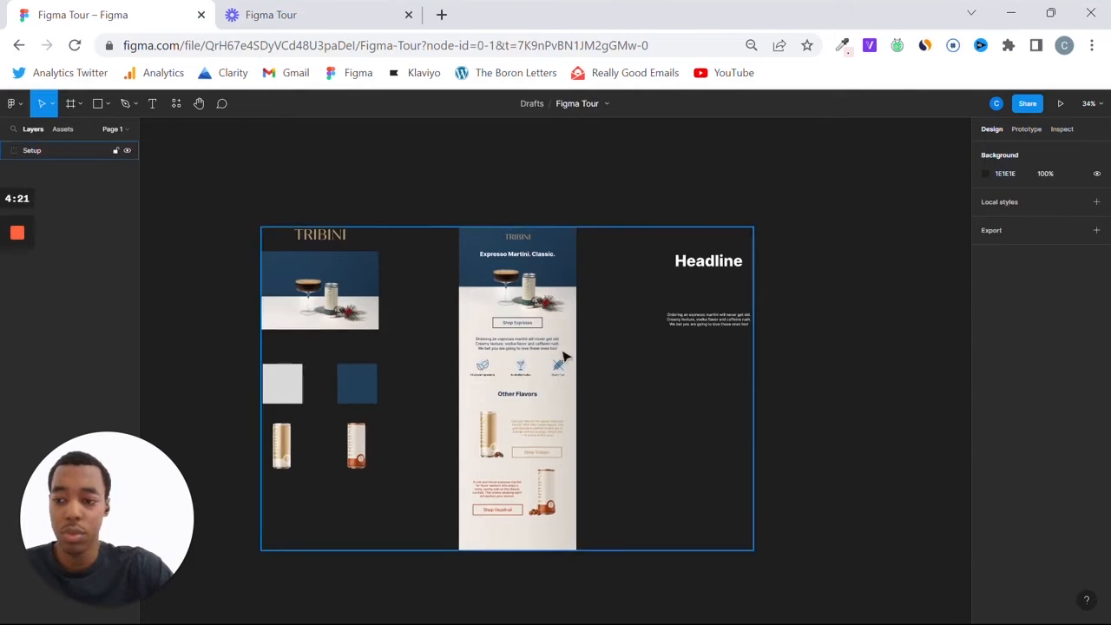
{"action": "scroll", "coordinate": [561, 355], "scroll_direction": "down", "scroll_amount": 5}
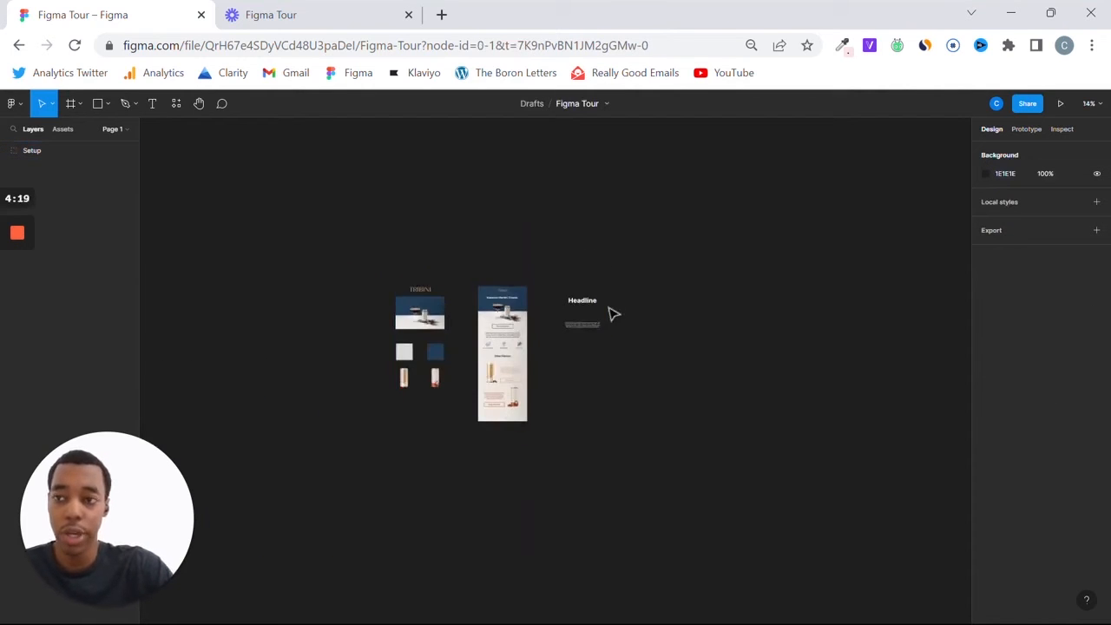
{"action": "scroll", "coordinate": [610, 313], "scroll_direction": "up", "scroll_amount": 3}
{"action": "left_click", "coordinate": [71, 103]}
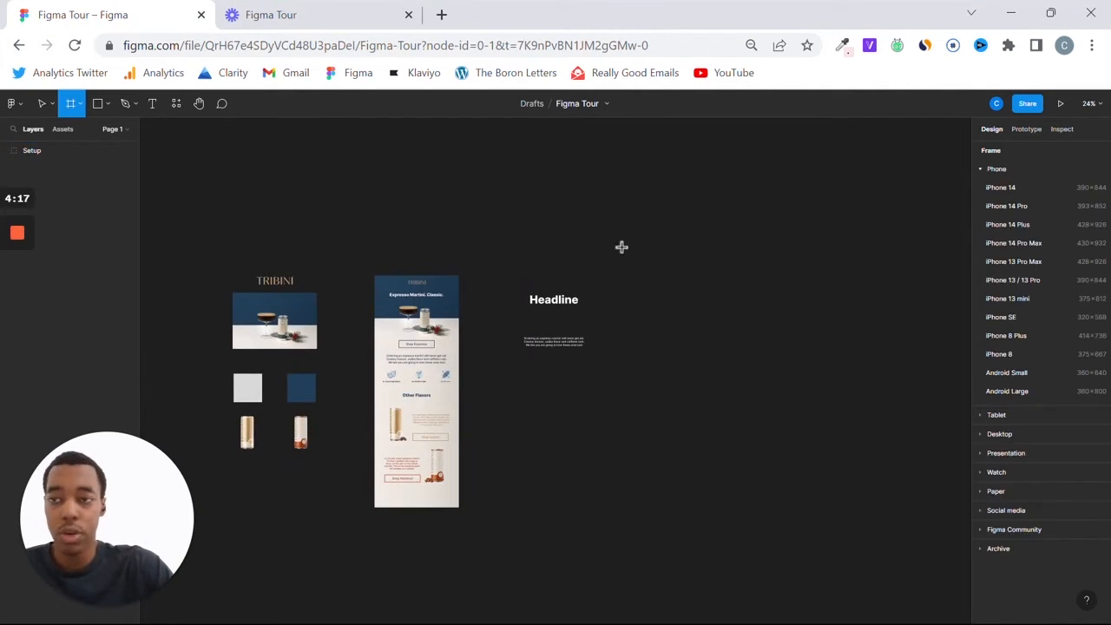
{"action": "left_click_drag", "start_coordinate": [623, 251], "coordinate": [713, 518]}
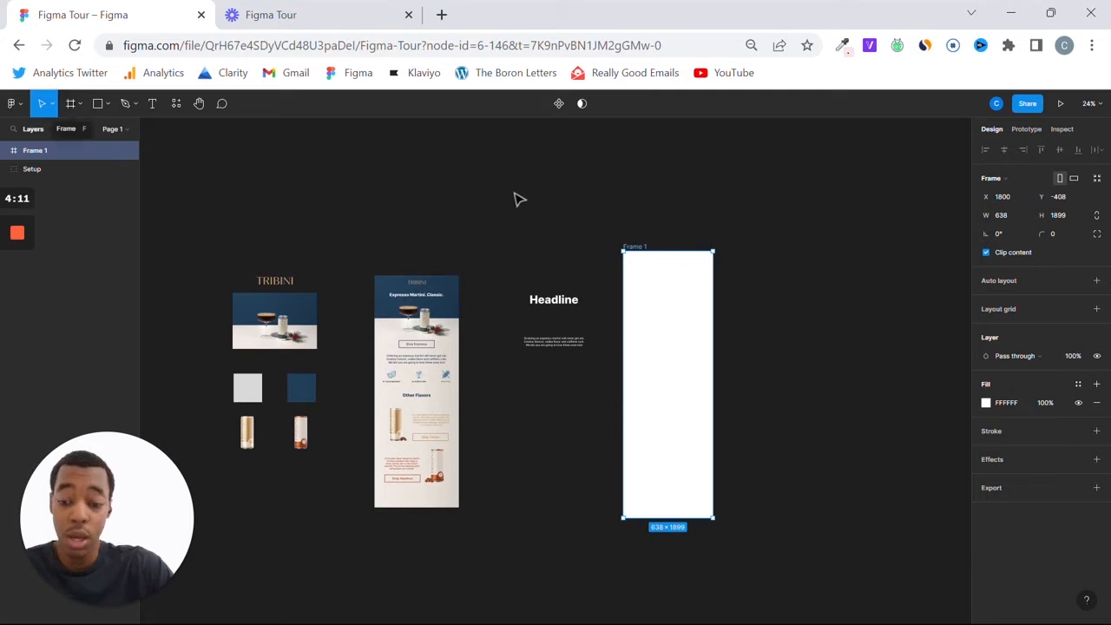
{"action": "key", "text": "f"}
{"action": "left_click", "coordinate": [596, 187]}
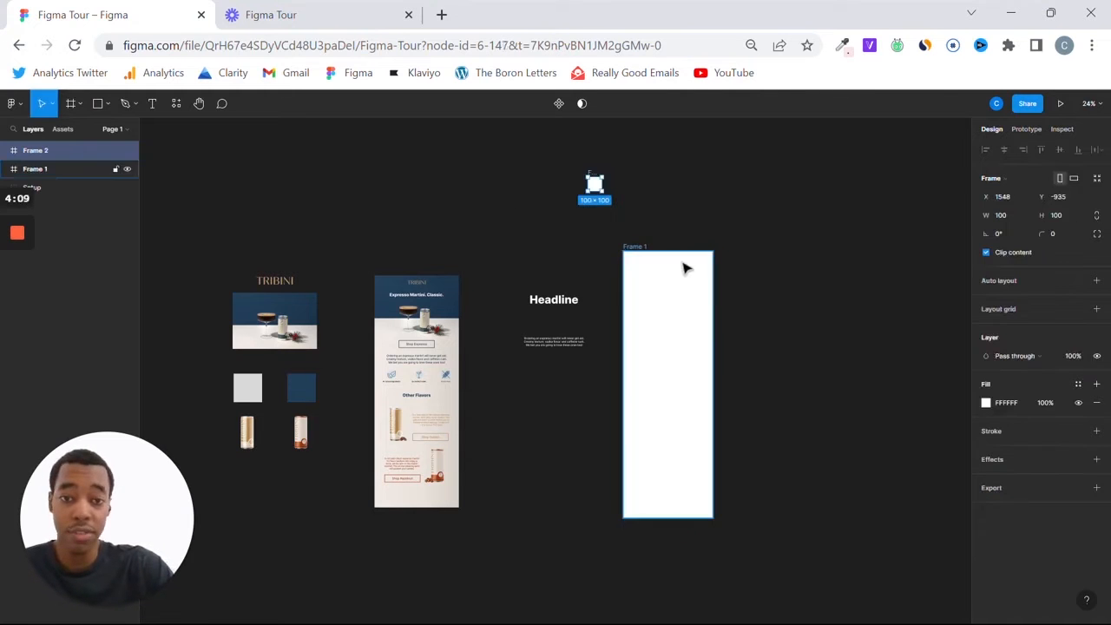
{"action": "left_click_drag", "start_coordinate": [600, 191], "coordinate": [612, 328]}
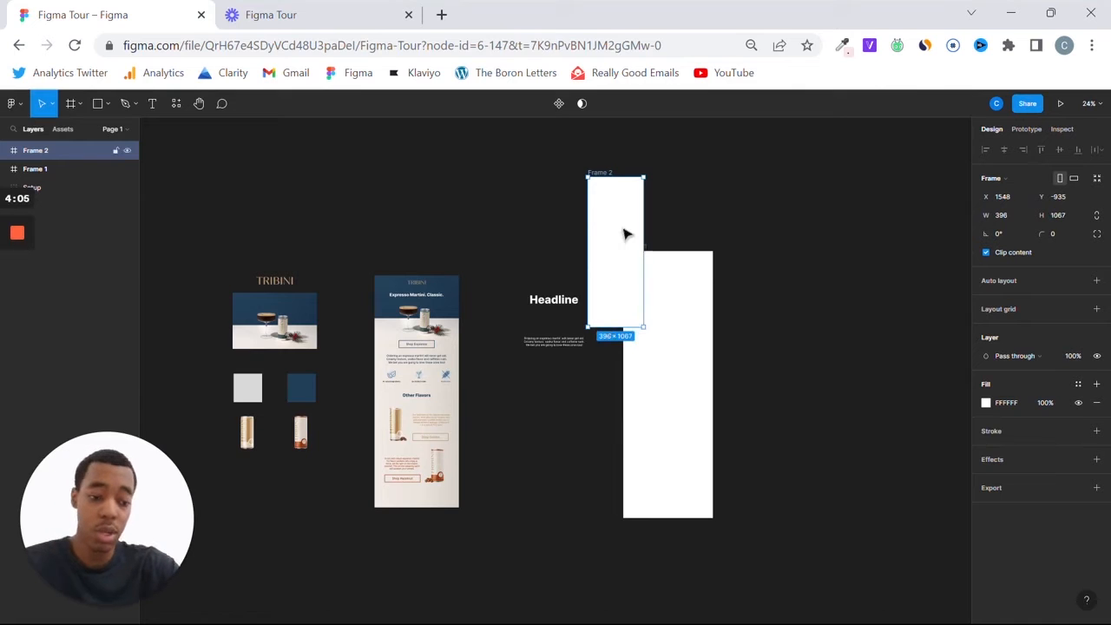
{"action": "key", "text": "Delete"}
Reposition the blank frame beside the Headline text, set its width to 600 and extend its height to about 1987
{"action": "left_click_drag", "start_coordinate": [657, 300], "coordinate": [555, 367]}
{"action": "left_click_drag", "start_coordinate": [661, 377], "coordinate": [728, 356]}
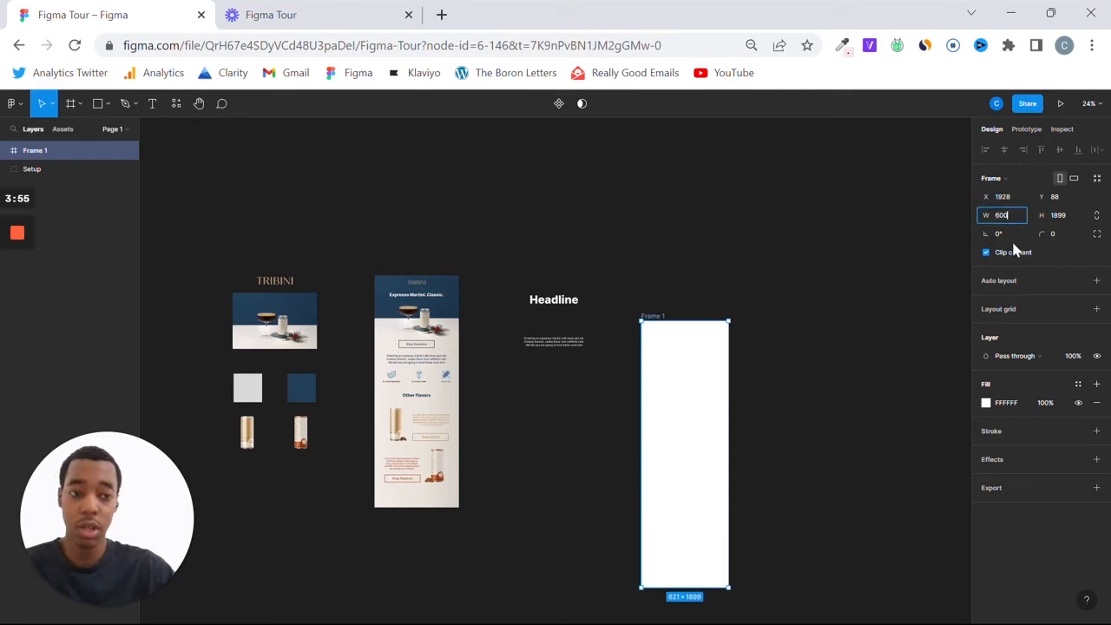
{"action": "type", "text": "600"}
{"action": "key", "text": "Return"}
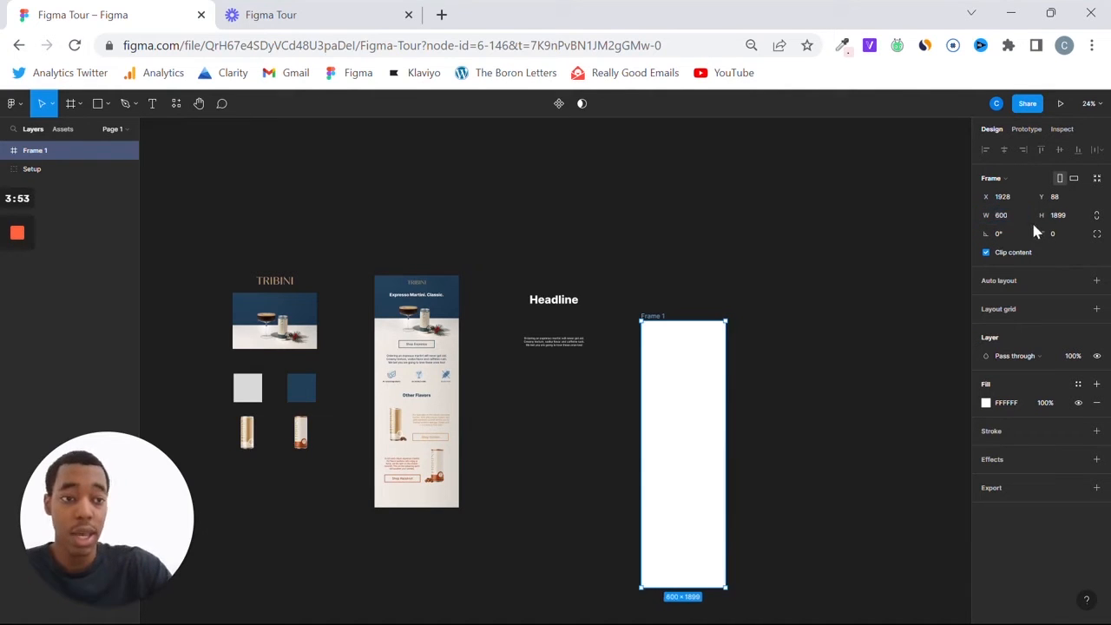
{"action": "scroll", "coordinate": [686, 493], "scroll_direction": "down", "scroll_amount": 1}
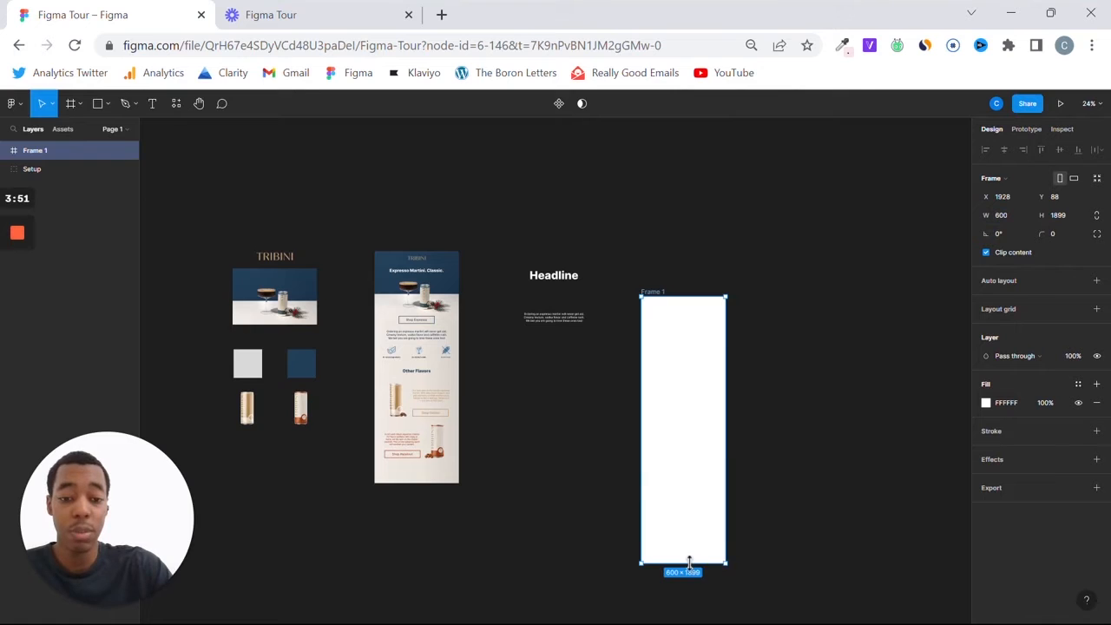
{"action": "mouse_move", "coordinate": [690, 563]}
{"action": "left_mouse_down"}
{"action": "mouse_move", "coordinate": [692, 439]}
{"action": "mouse_move", "coordinate": [691, 552]}
{"action": "left_mouse_up"}
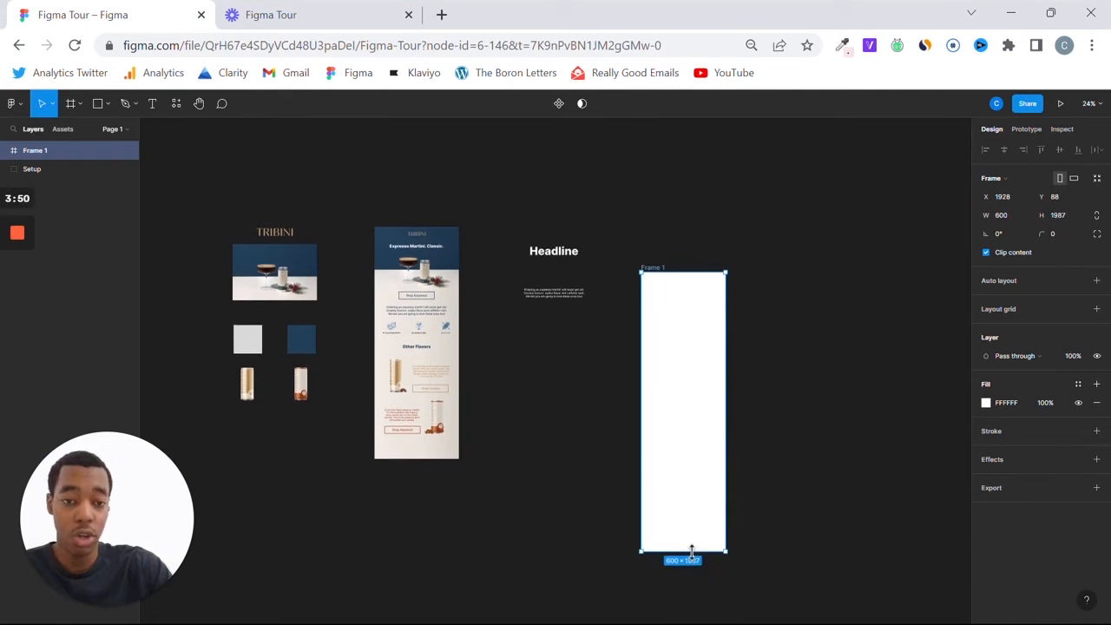
Place Frame 1 below the Setup group in the layer order and move it to empty canvas at about X 2135, Y -327
{"action": "left_click_drag", "start_coordinate": [710, 419], "coordinate": [402, 298]}
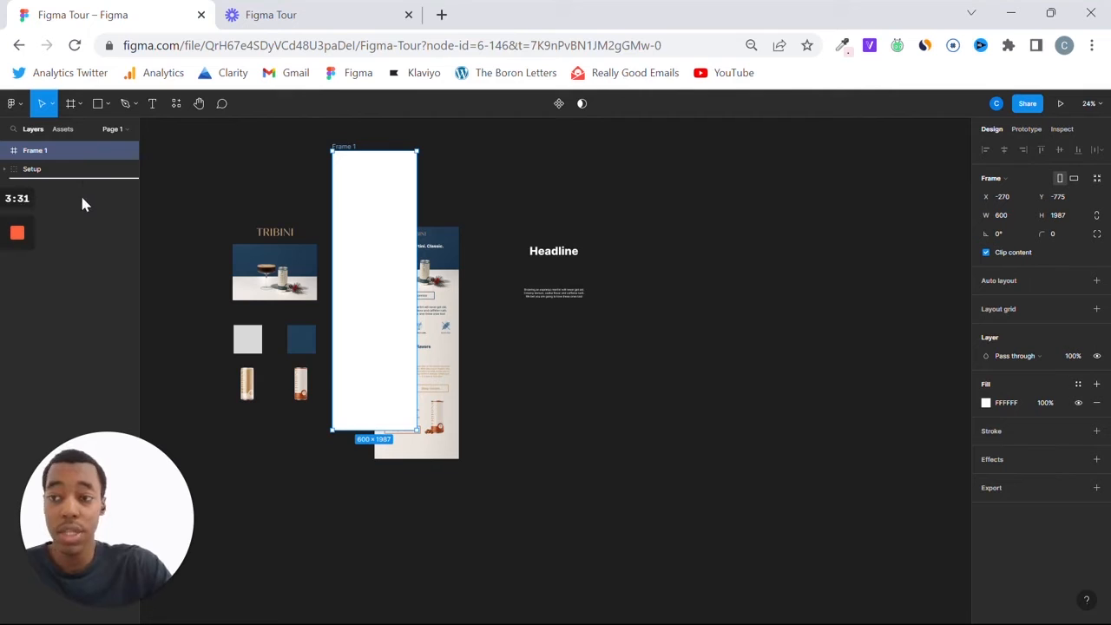
{"action": "key", "text": "ctrl+["}
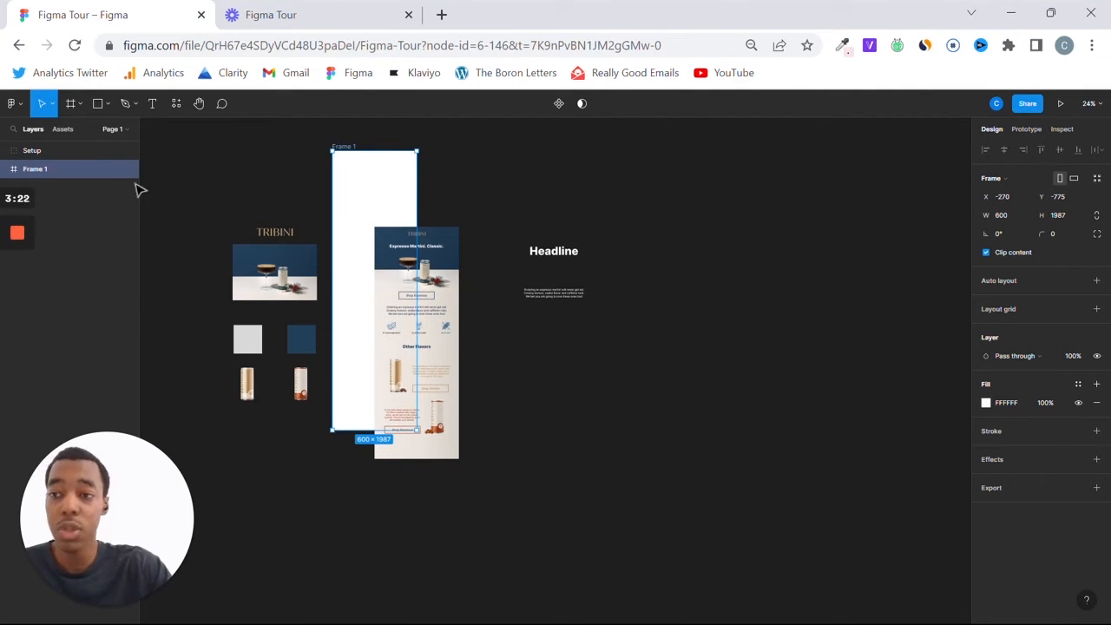
{"action": "left_click_drag", "start_coordinate": [353, 181], "coordinate": [406, 180]}
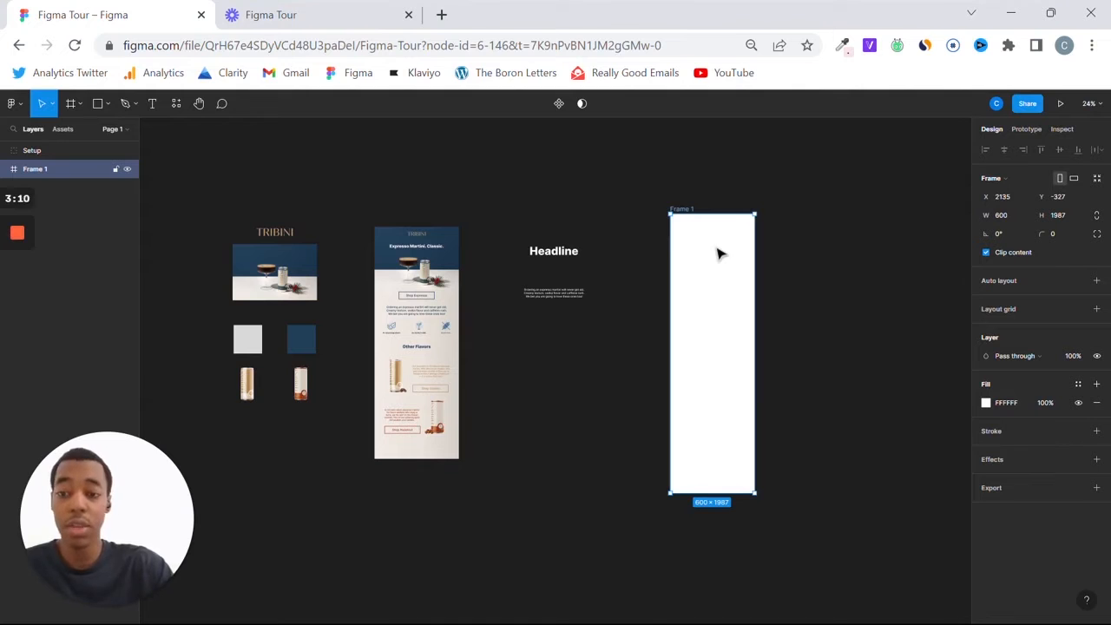
Copy the TRIBINI logo from the Setup group into Frame 1, centred horizontally near its upper edge at about X 160, Y 71
{"action": "scroll", "coordinate": [660, 252], "scroll_direction": "right", "scroll_amount": 1}
{"action": "scroll", "coordinate": [652, 248], "scroll_direction": "left", "scroll_amount": 3}
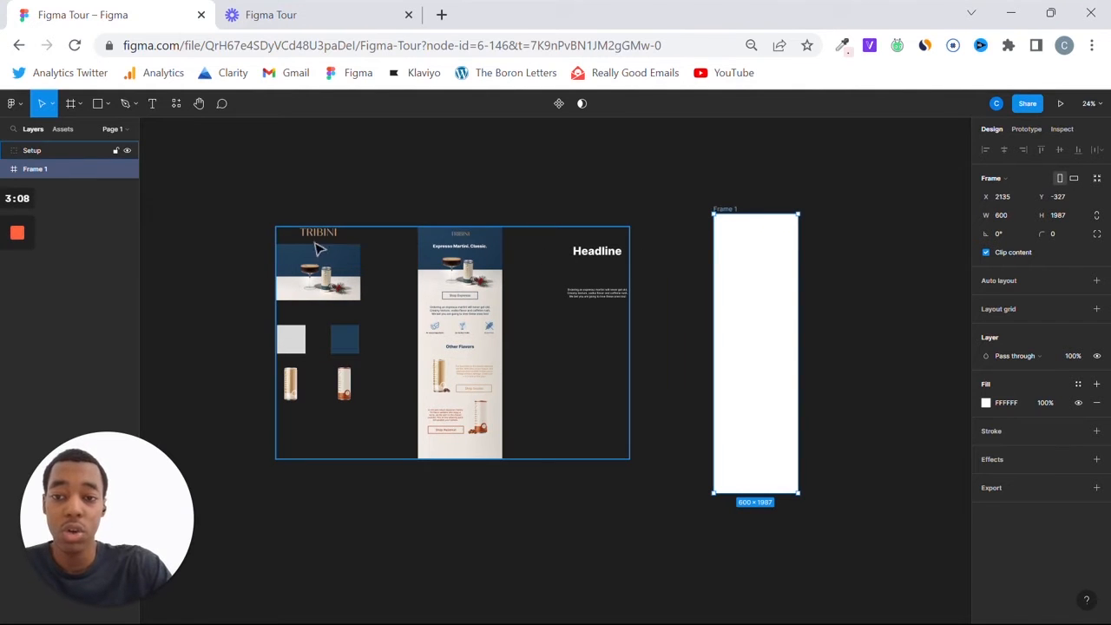
{"action": "left_click", "coordinate": [321, 239]}
{"action": "left_click", "coordinate": [322, 238]}
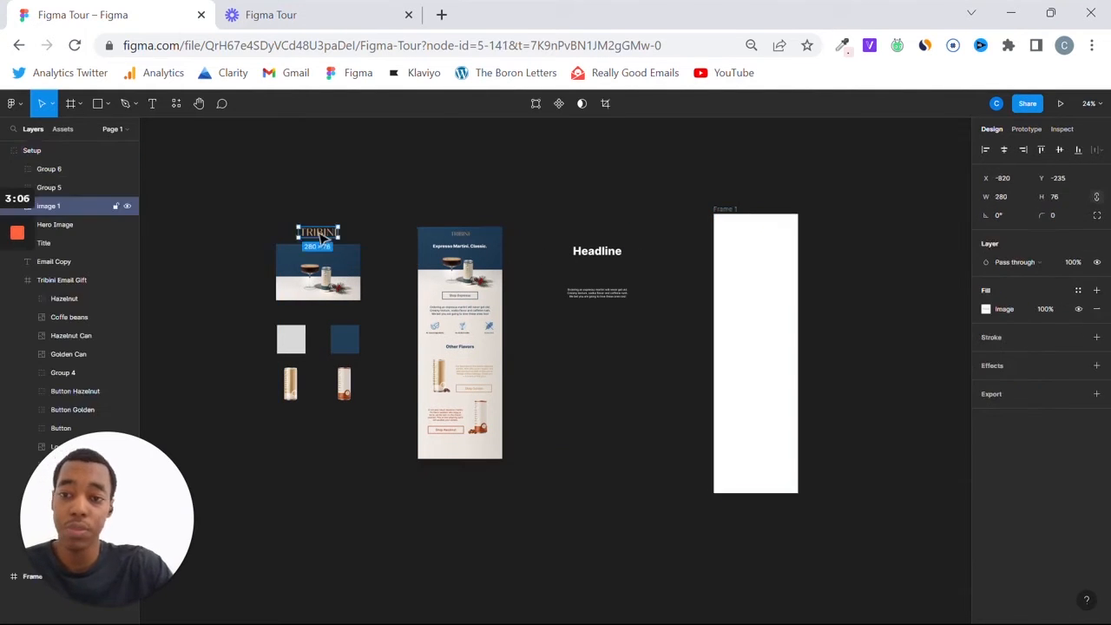
{"action": "double_click", "coordinate": [321, 237]}
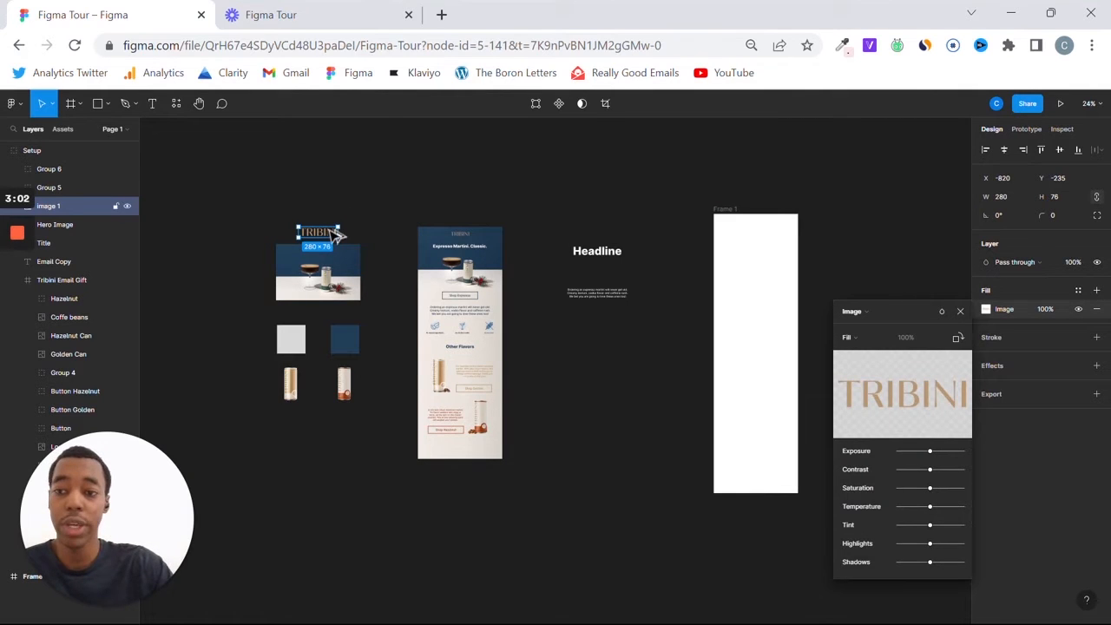
{"action": "left_click_drag", "start_coordinate": [336, 234], "coordinate": [769, 230]}
{"action": "scroll", "coordinate": [729, 239], "scroll_direction": "right", "scroll_amount": 3}
{"action": "scroll", "coordinate": [717, 246], "scroll_direction": "up", "scroll_amount": 5}
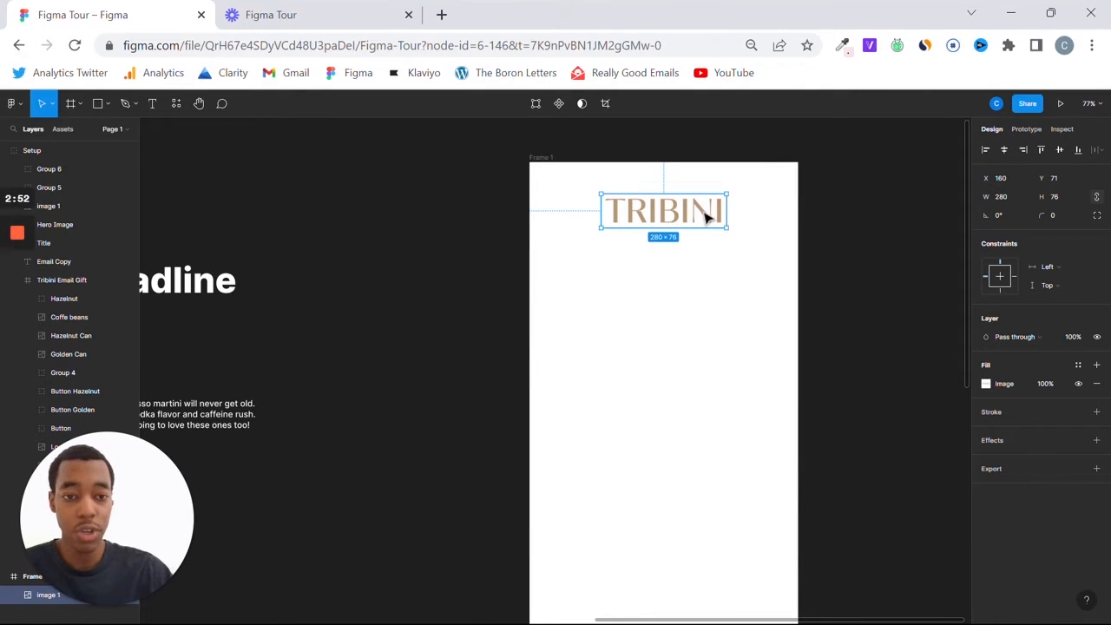
Scale the logo in the frame to 140 × 38 around its centre and position it at X 230, Y 40
{"action": "left_click_drag", "start_coordinate": [708, 217], "coordinate": [707, 219]}
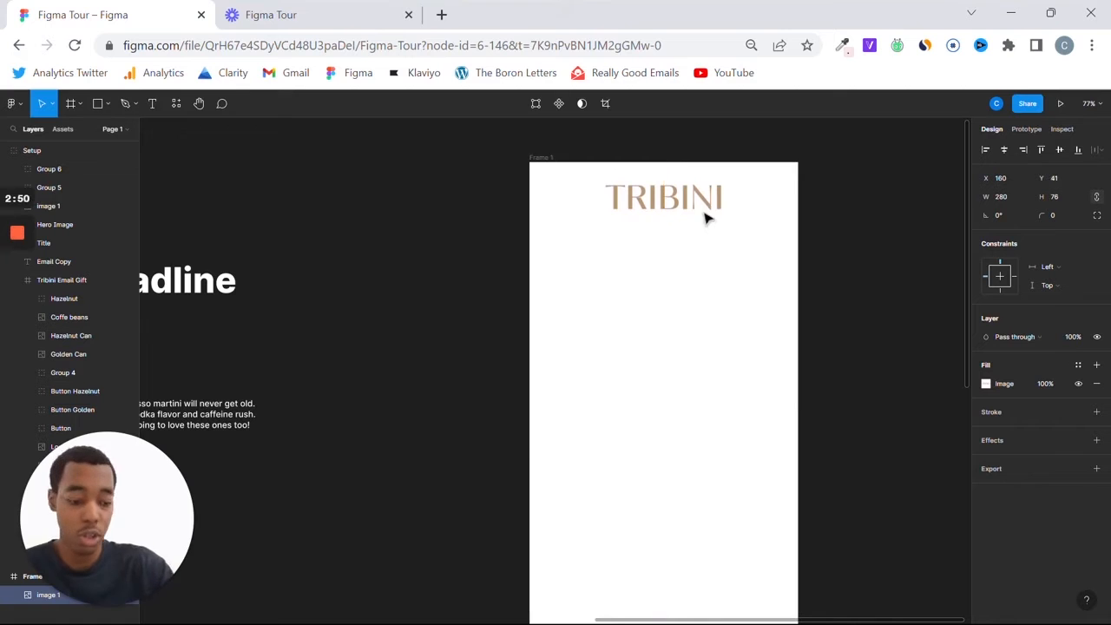
{"action": "left_click", "coordinate": [707, 218]}
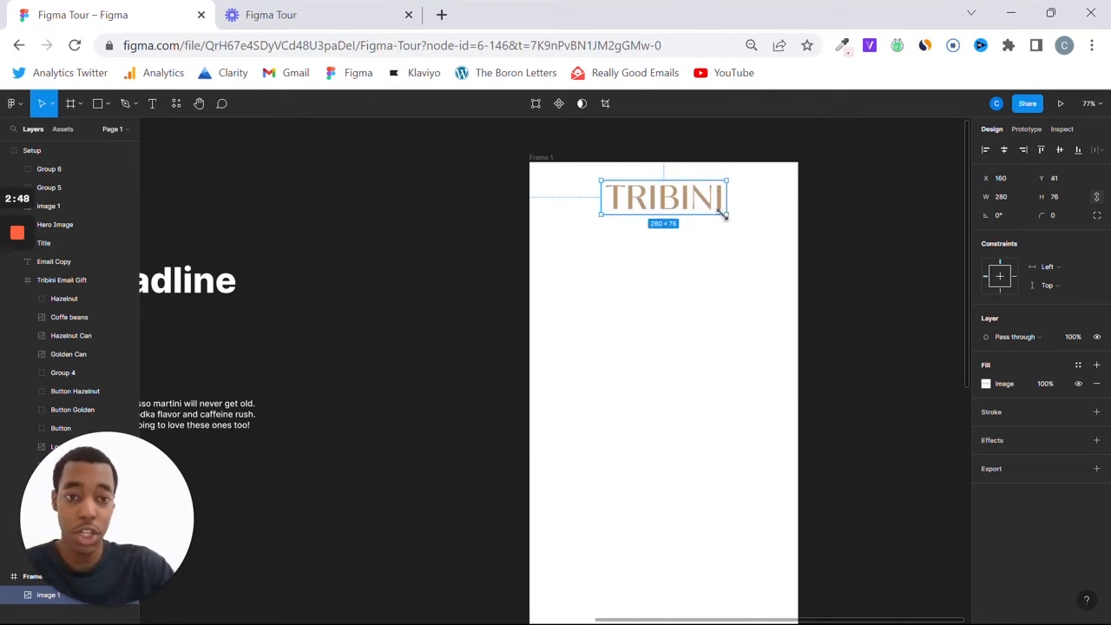
{"action": "left_click_drag", "start_coordinate": [728, 217], "coordinate": [689, 203]}
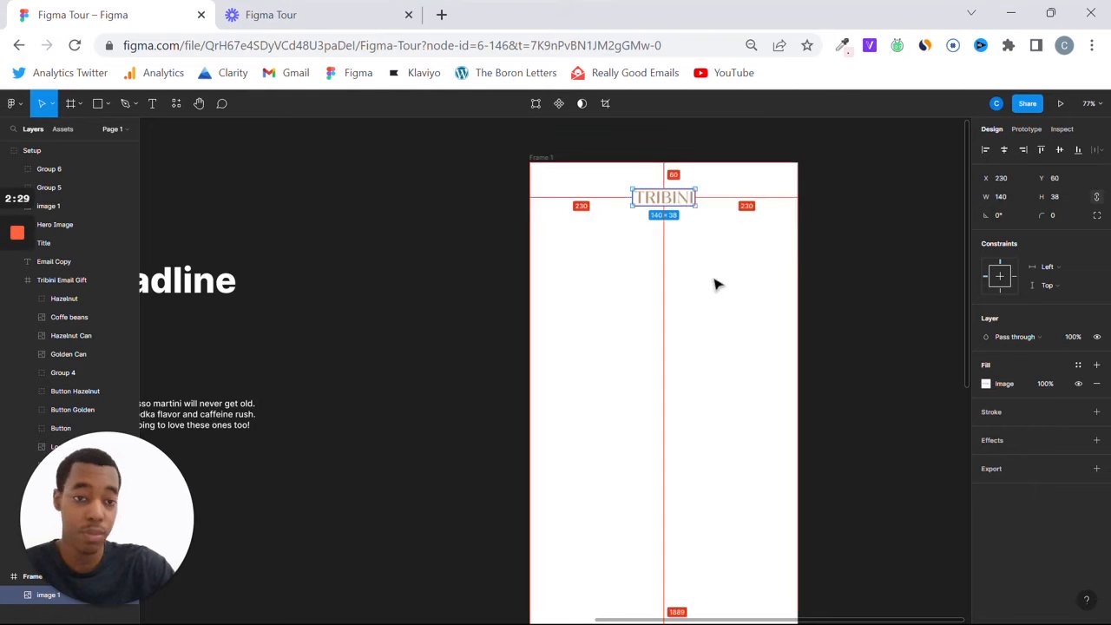
{"action": "key", "text": "shift+Up"}
{"action": "key", "text": "shift+Up"}
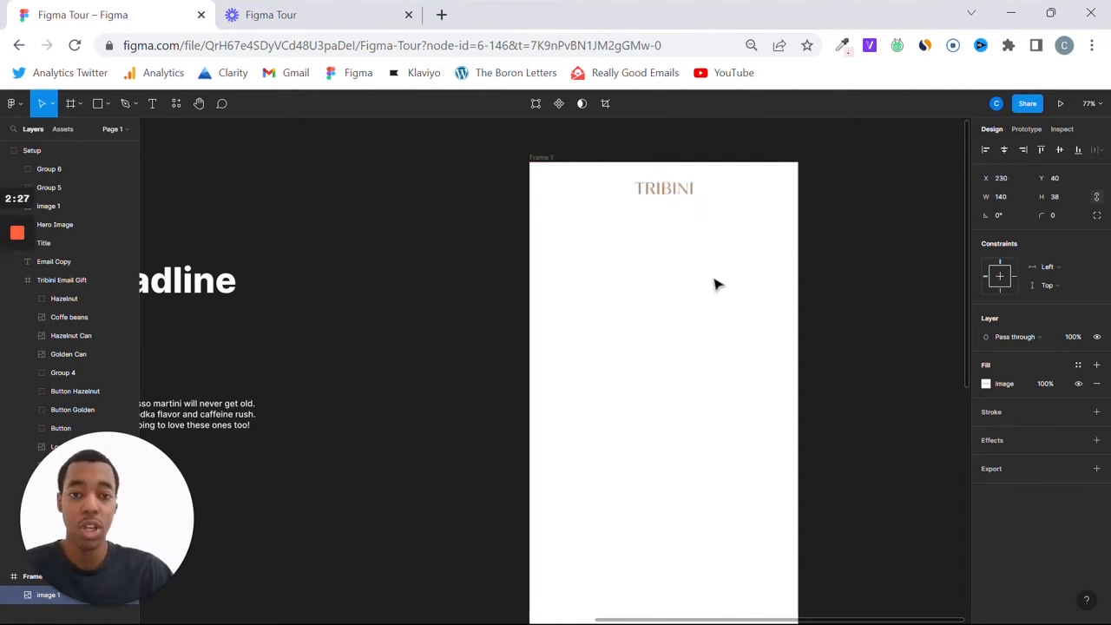
Move the cocktail hero image from the Setup group into Frame 1, spanning its full width just below the logo
{"action": "scroll", "coordinate": [366, 221], "scroll_direction": "down", "scroll_amount": 3}
{"action": "scroll", "coordinate": [414, 298], "scroll_direction": "left", "scroll_amount": 8}
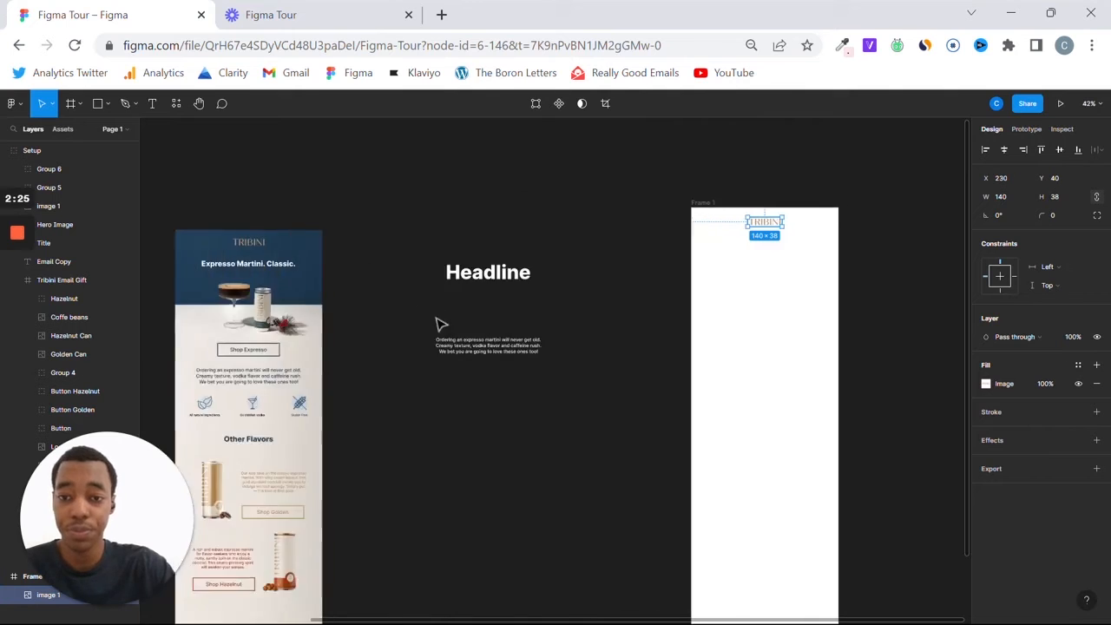
{"action": "left_click", "coordinate": [209, 318]}
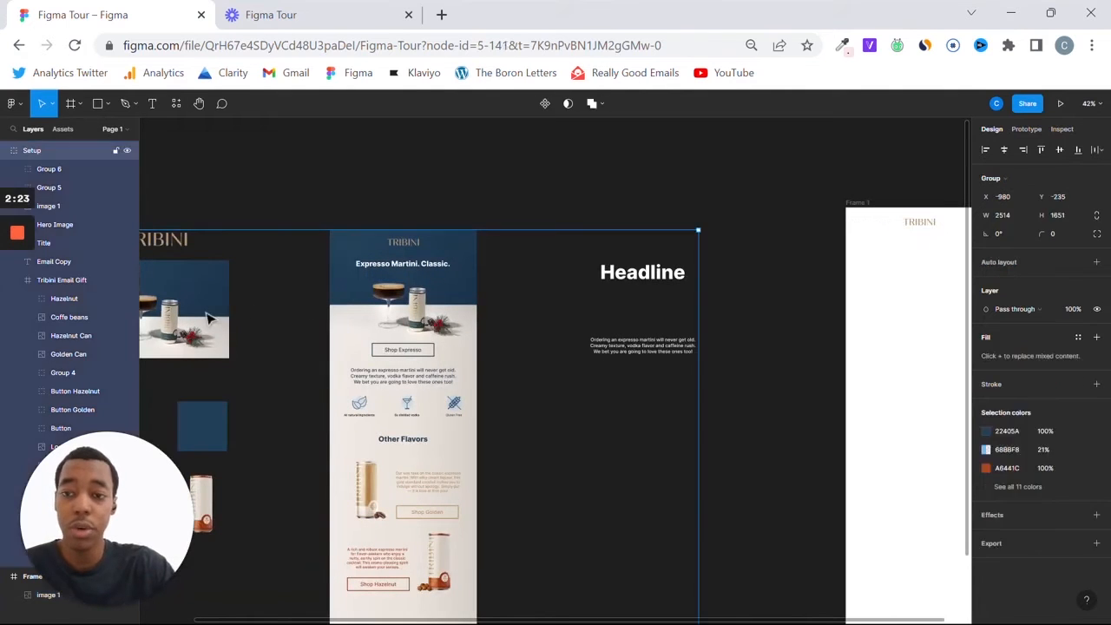
{"action": "left_click", "coordinate": [209, 319]}
{"action": "left_click_drag", "start_coordinate": [179, 321], "coordinate": [785, 296]}
{"action": "key", "text": "super"}
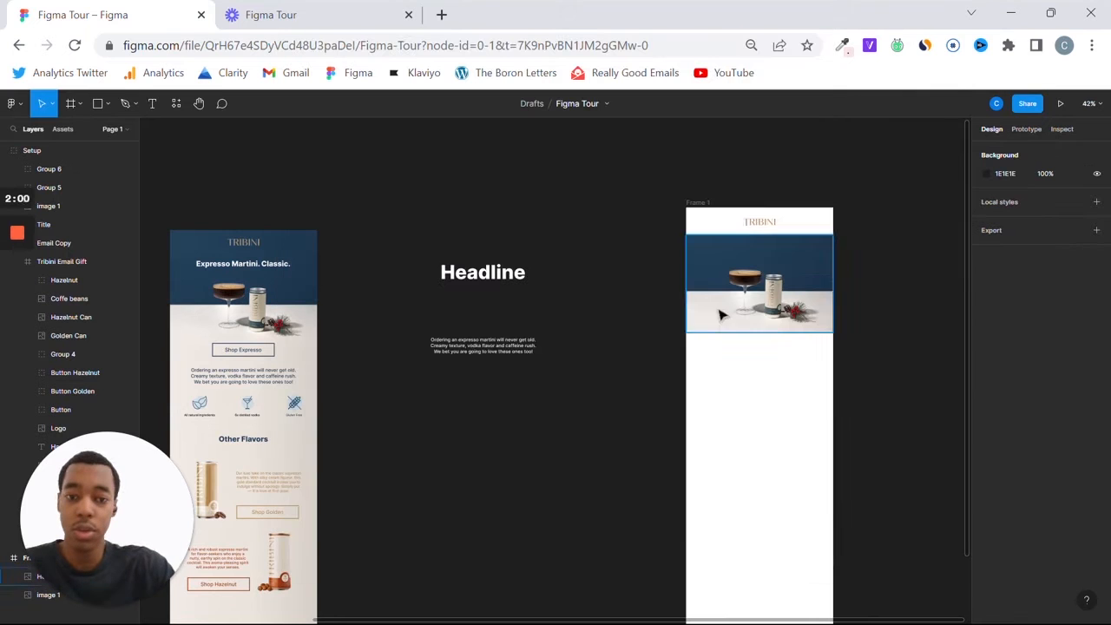
Draw a 600 × 111 rectangle across Frame 1 above the hero image and place it below the logo in the layer order
{"action": "key", "text": "r"}
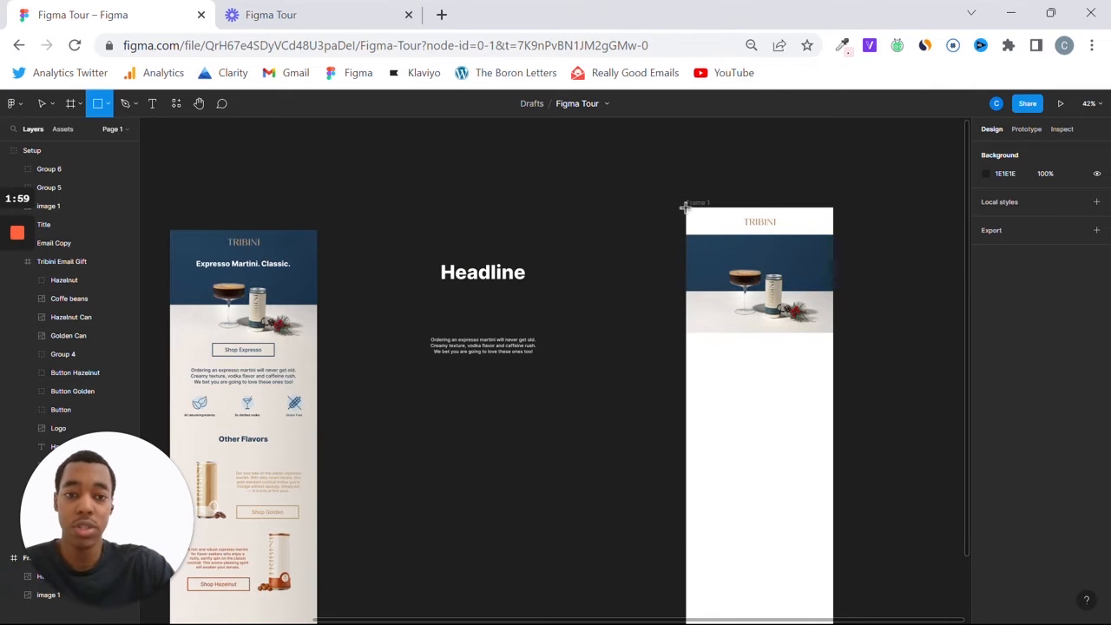
{"action": "left_click_drag", "start_coordinate": [686, 208], "coordinate": [834, 236]}
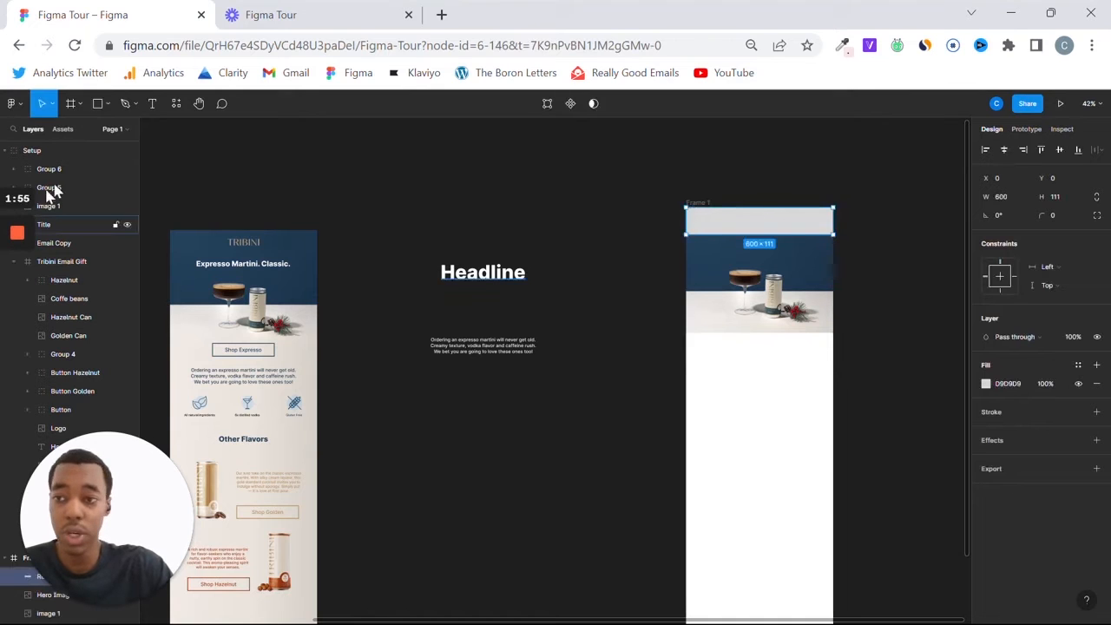
{"action": "left_click", "coordinate": [7, 152]}
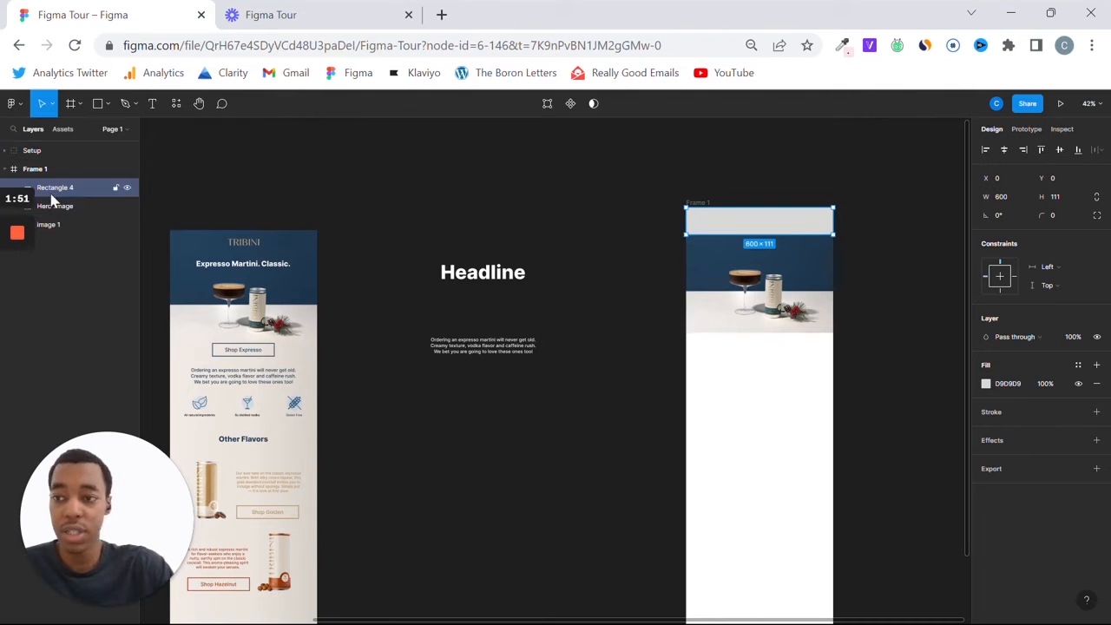
{"action": "left_click_drag", "start_coordinate": [52, 197], "coordinate": [62, 233]}
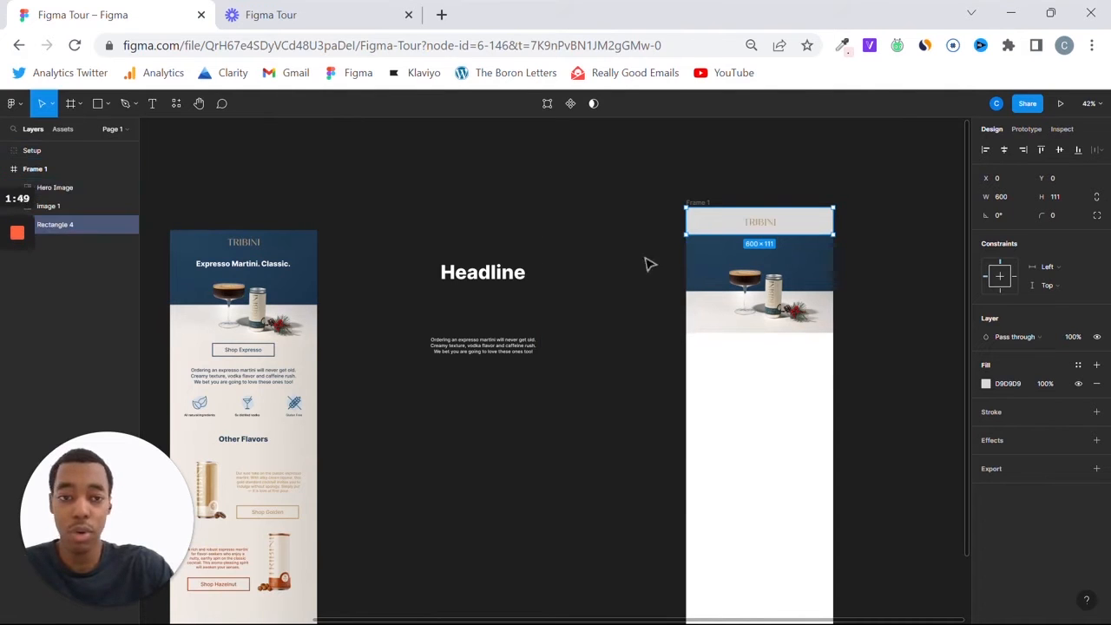
Change the header rectangle's fill to a linear gradient running horizontally along its lower edge from left to right
{"action": "scroll", "coordinate": [650, 263], "scroll_direction": "right", "scroll_amount": 5}
{"action": "scroll", "coordinate": [608, 239], "scroll_direction": "up", "scroll_amount": 5}
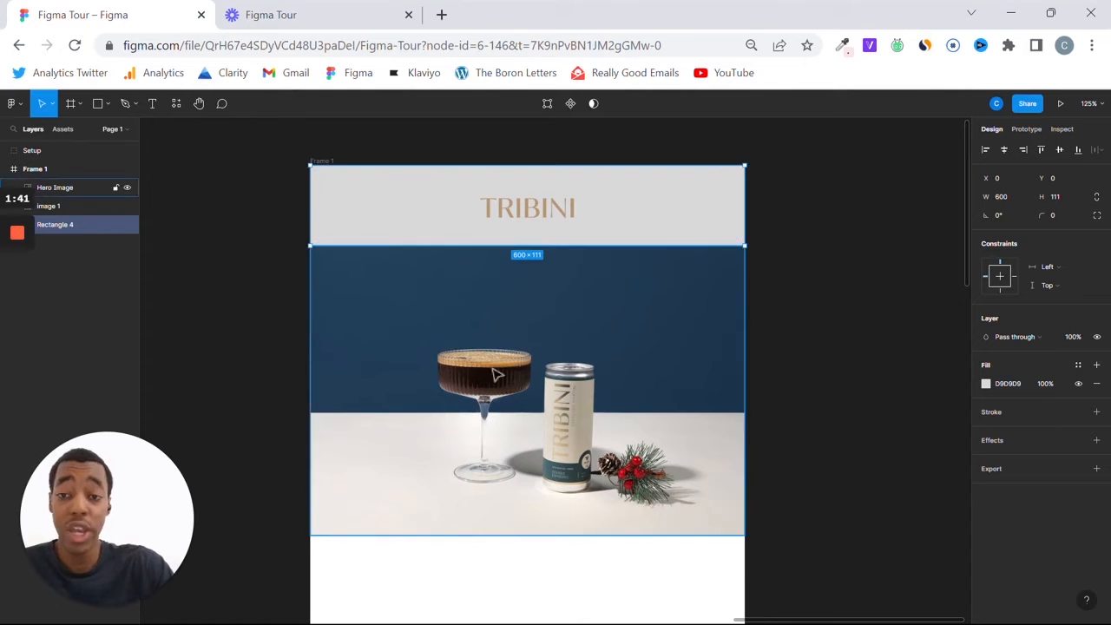
{"action": "scroll", "coordinate": [499, 393], "scroll_direction": "down", "scroll_amount": 3}
{"action": "scroll", "coordinate": [452, 387], "scroll_direction": "left", "scroll_amount": 10}
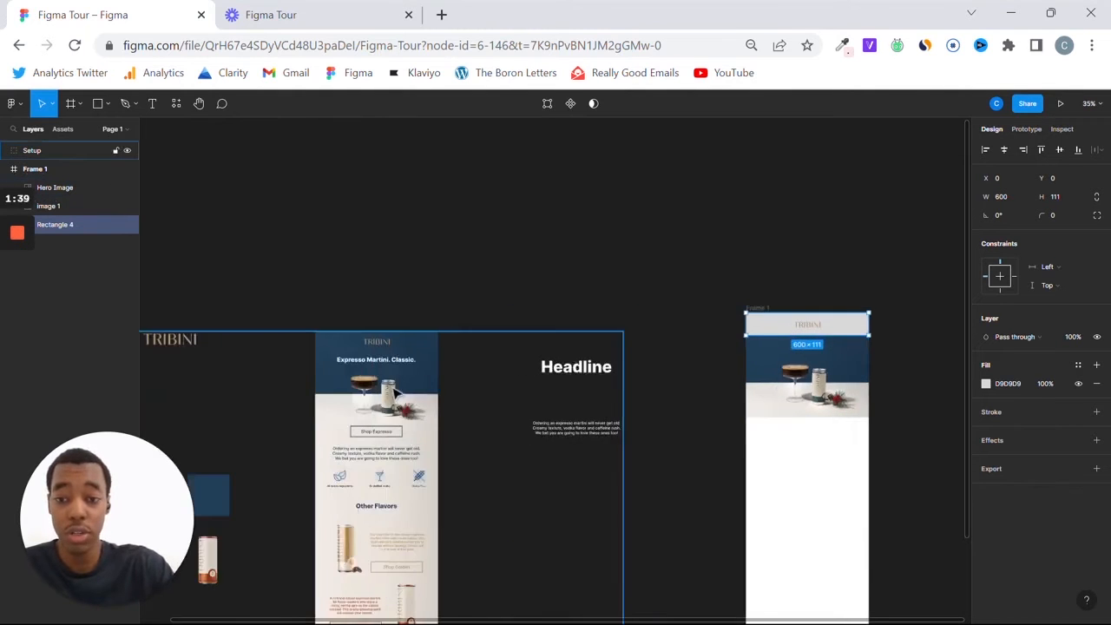
{"action": "scroll", "coordinate": [392, 380], "scroll_direction": "up", "scroll_amount": 3}
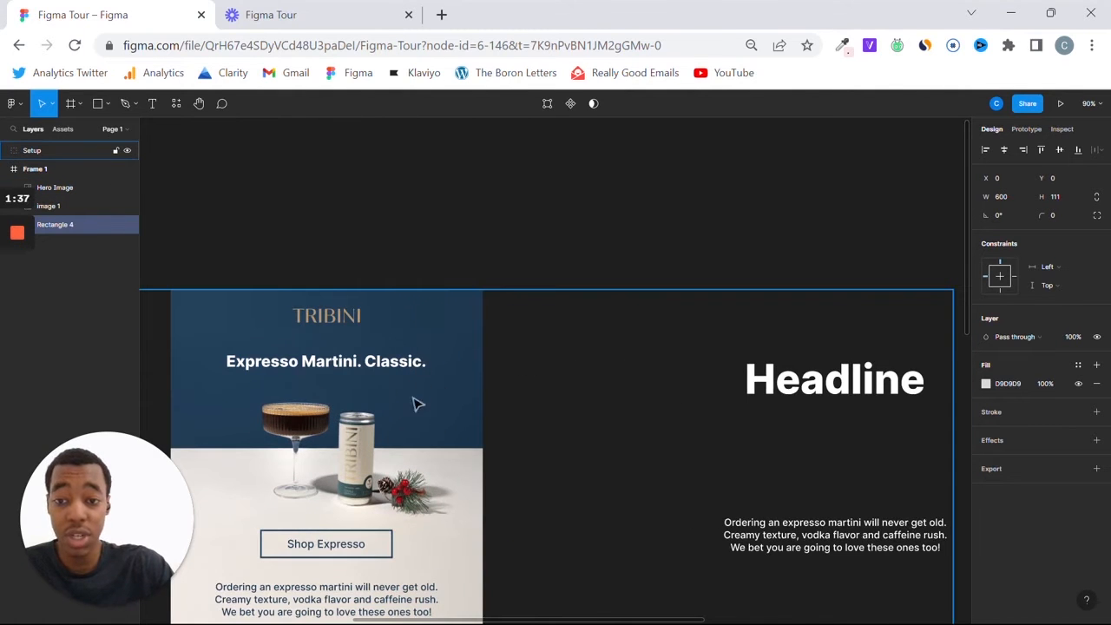
{"action": "key", "text": "shift+2"}
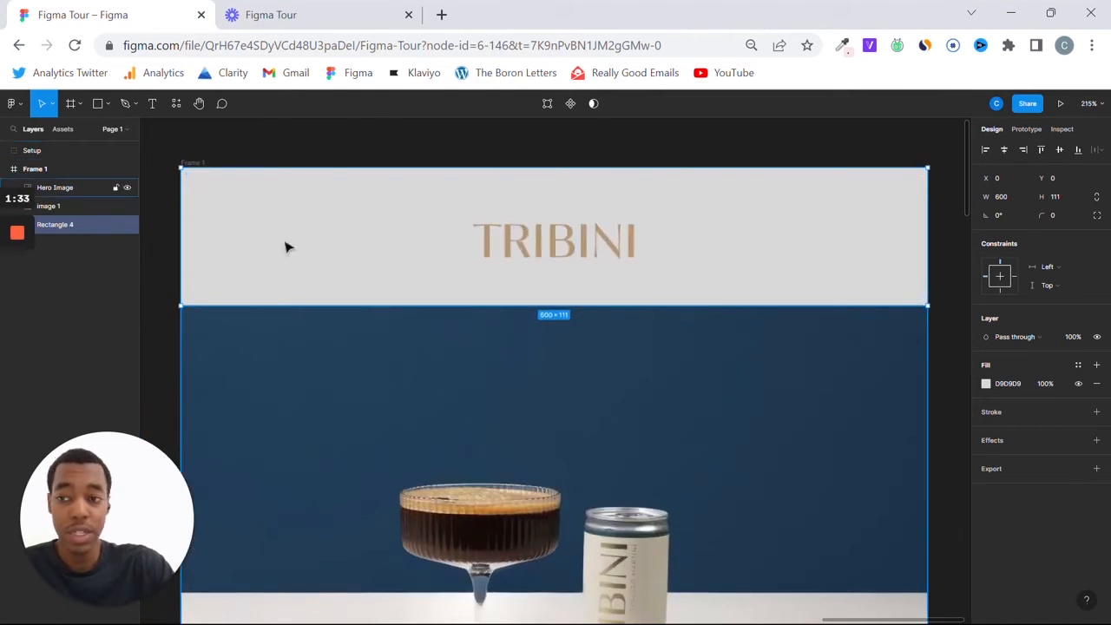
{"action": "left_click", "coordinate": [989, 387]}
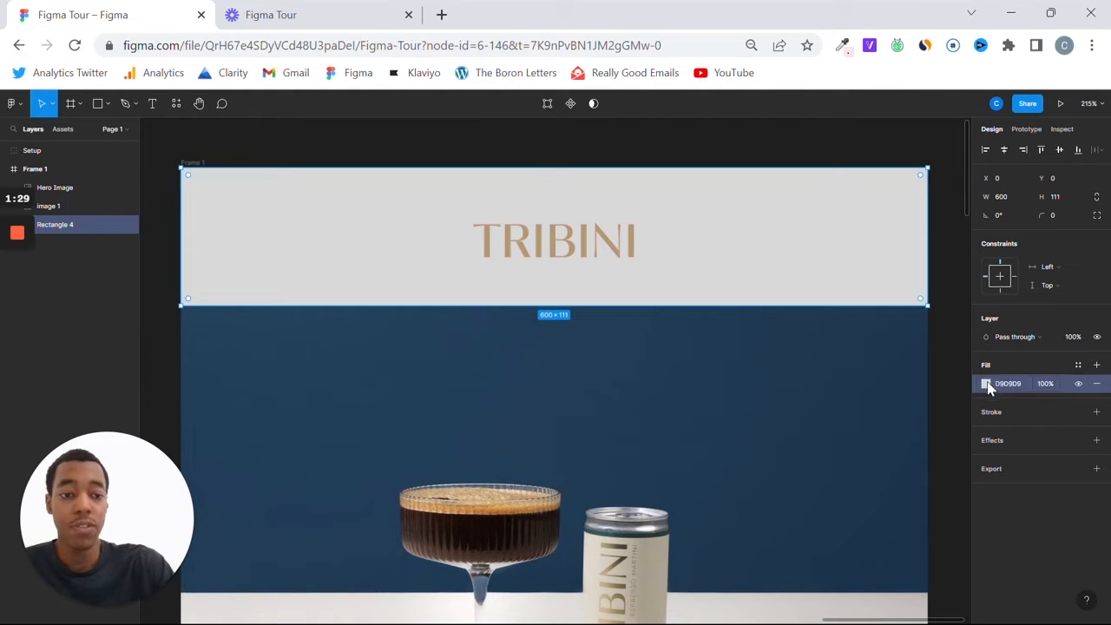
{"action": "left_click", "coordinate": [987, 385]}
{"action": "left_click", "coordinate": [853, 323]}
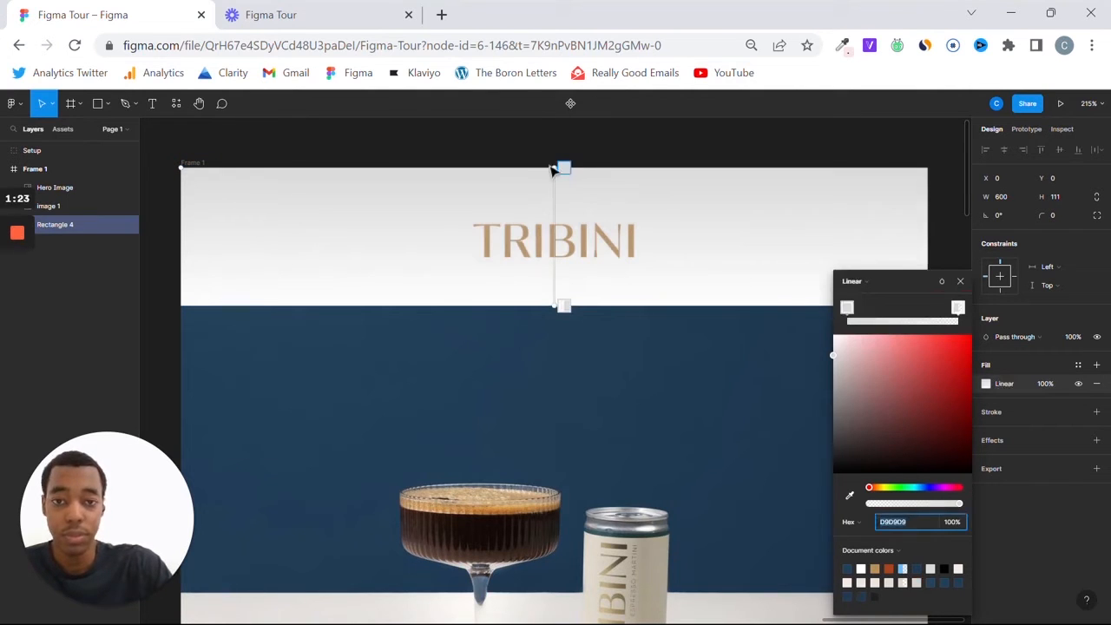
{"action": "left_click_drag", "start_coordinate": [554, 167], "coordinate": [185, 285]}
{"action": "left_click_drag", "start_coordinate": [185, 299], "coordinate": [180, 301]}
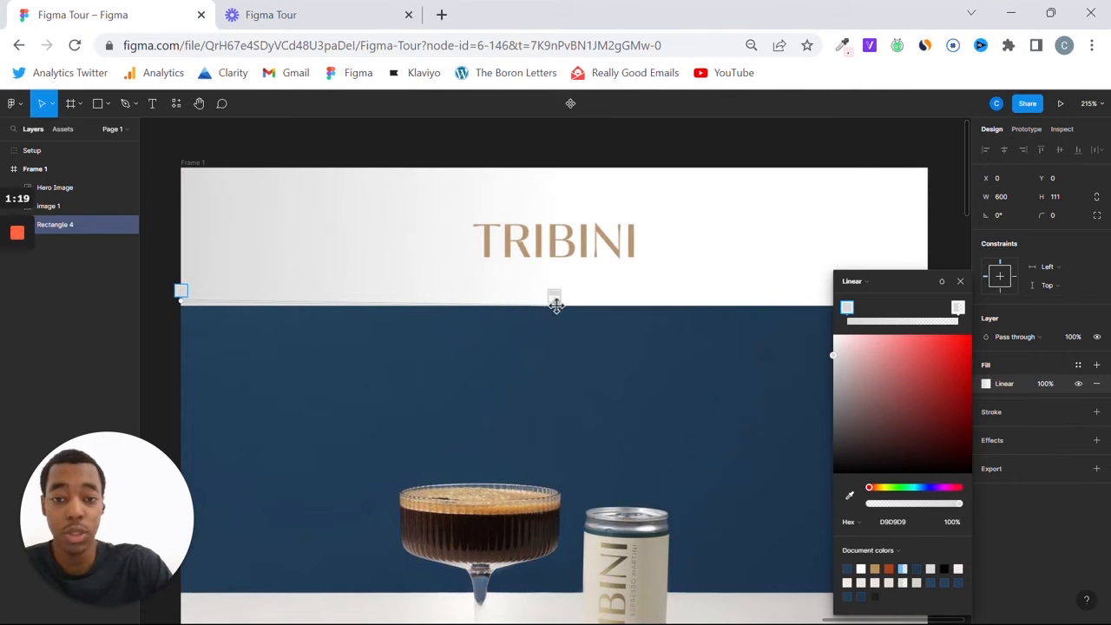
{"action": "left_click_drag", "start_coordinate": [554, 296], "coordinate": [898, 306]}
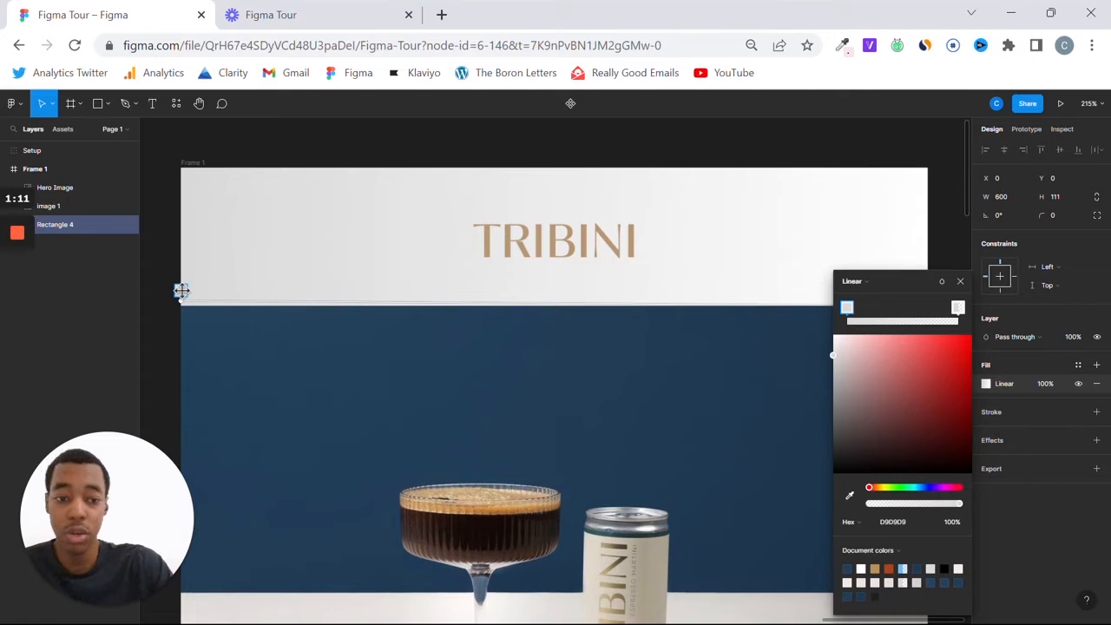
Colour the left gradient stop and two added stops at about 20% and 38% with blues sampled from the hero image directly below
{"action": "left_click", "coordinate": [850, 496]}
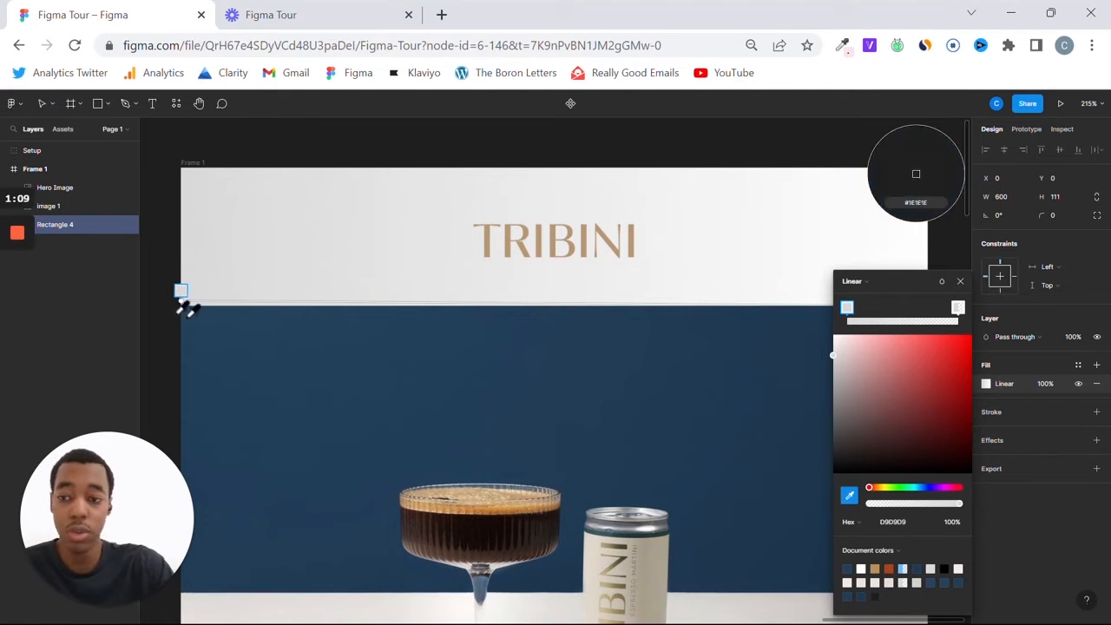
{"action": "left_click", "coordinate": [304, 310]}
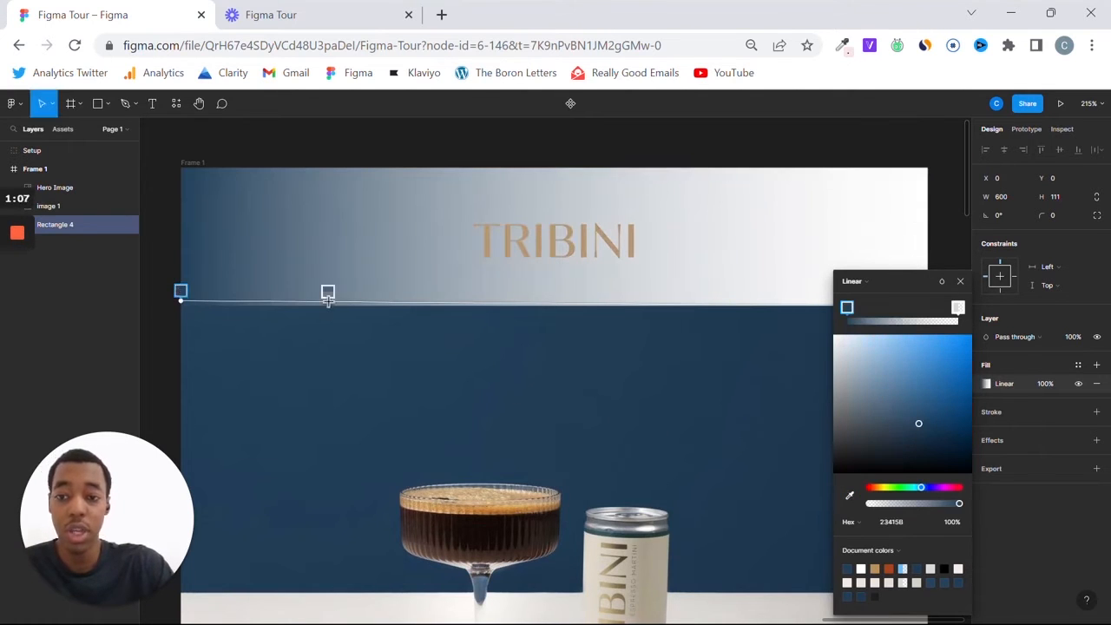
{"action": "left_click", "coordinate": [330, 304]}
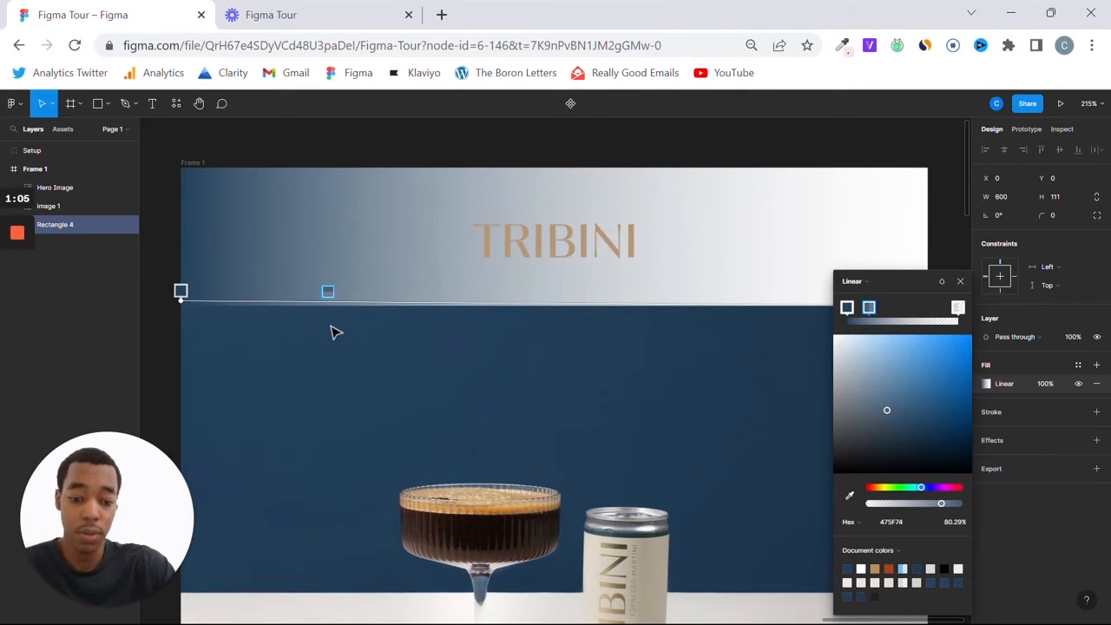
{"action": "key", "text": "i"}
{"action": "left_click", "coordinate": [333, 314]}
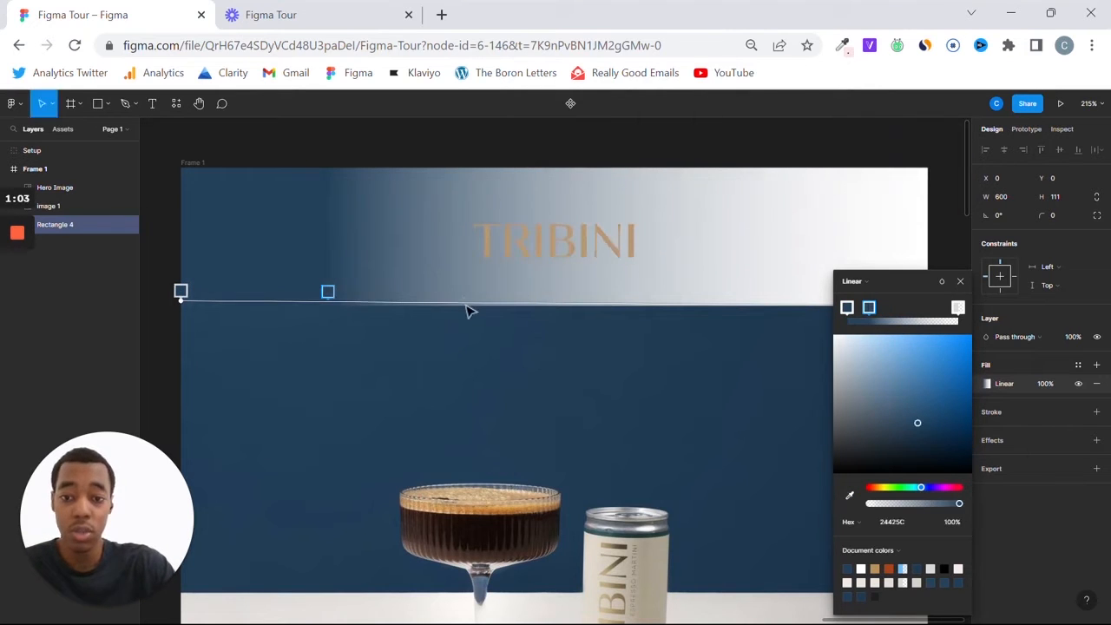
{"action": "left_click", "coordinate": [463, 304]}
{"action": "key", "text": "i"}
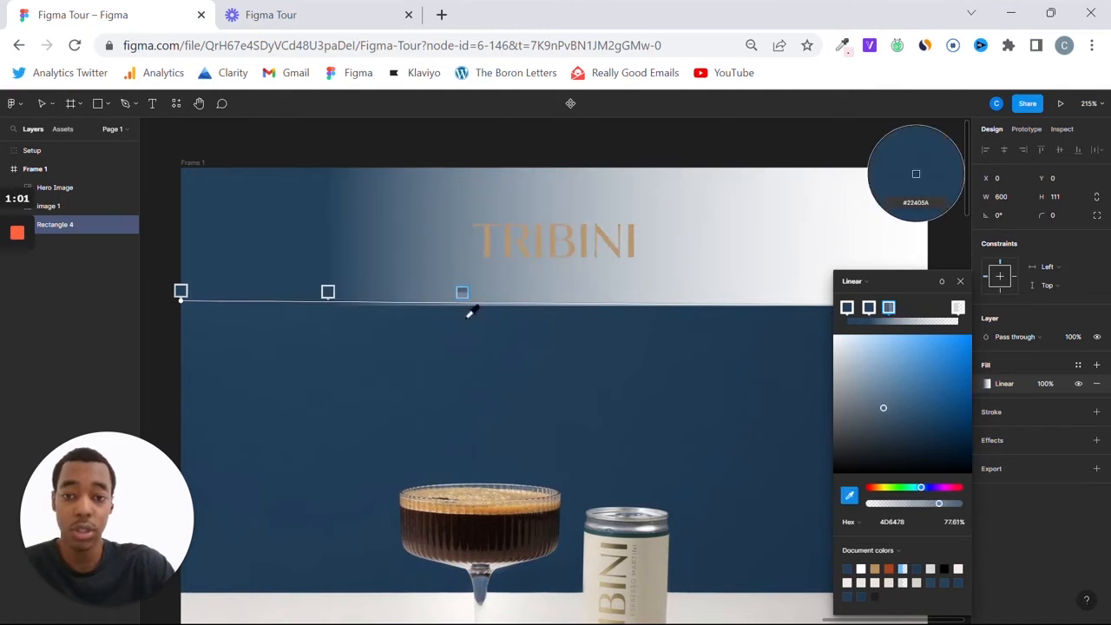
{"action": "left_click", "coordinate": [480, 310]}
Add gradient stops at about 59%, 76% and 90% of the header's width, sampling each blue from the hero image directly below
{"action": "left_click", "coordinate": [621, 303]}
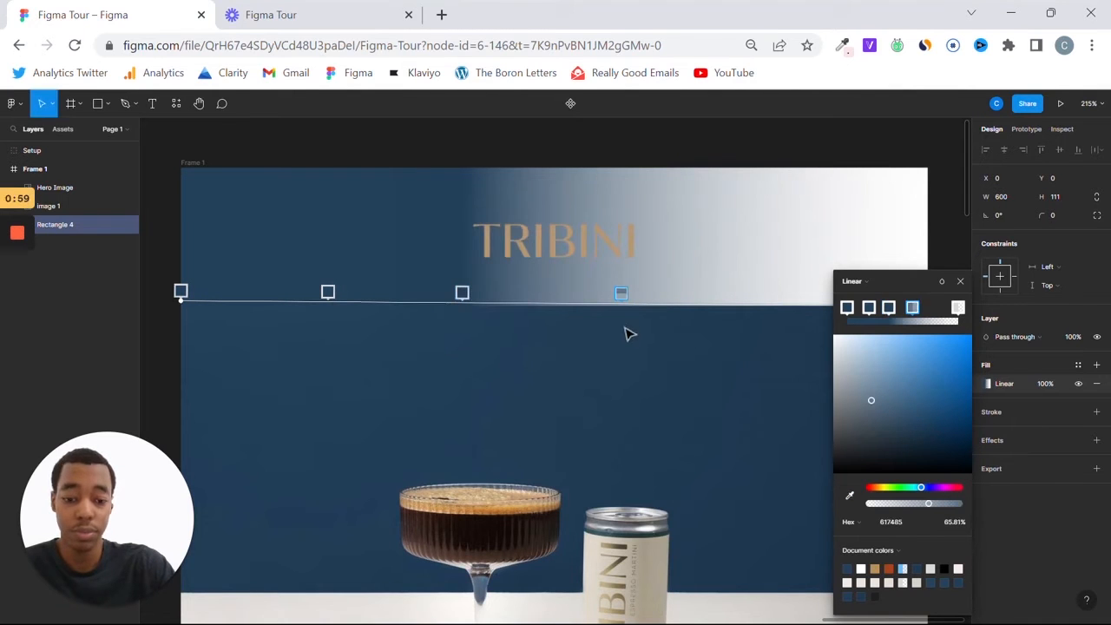
{"action": "key", "text": "i"}
{"action": "left_click", "coordinate": [626, 316]}
{"action": "left_click", "coordinate": [748, 303]}
{"action": "key", "text": "i"}
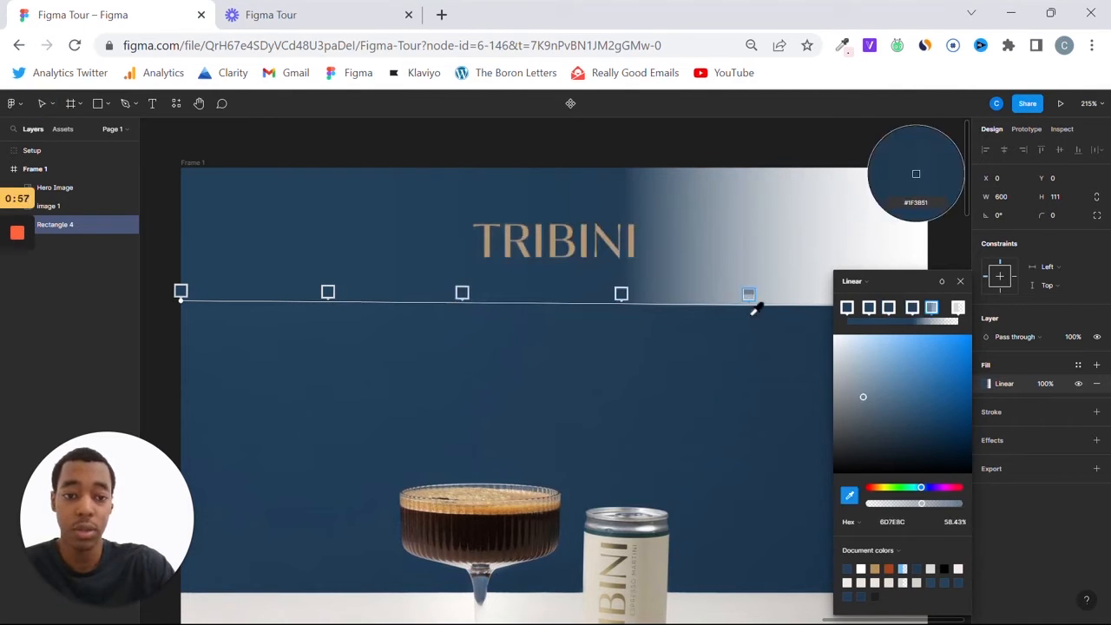
{"action": "left_click", "coordinate": [754, 310]}
{"action": "scroll", "coordinate": [757, 320], "scroll_direction": "right", "scroll_amount": 5}
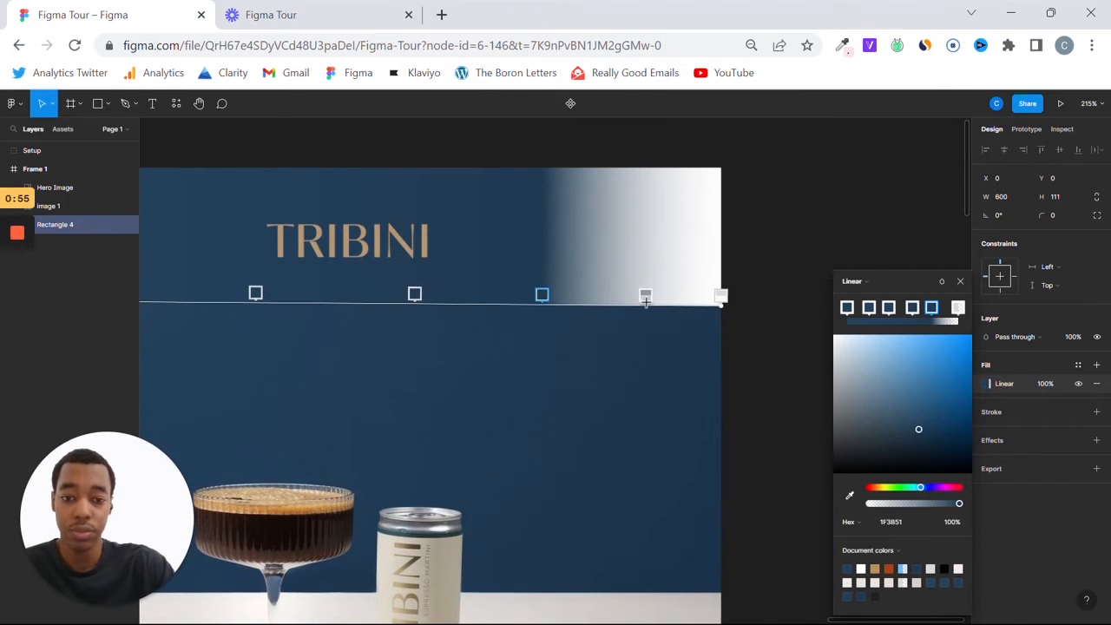
{"action": "left_click", "coordinate": [646, 303]}
{"action": "key", "text": "i"}
{"action": "left_click", "coordinate": [647, 304]}
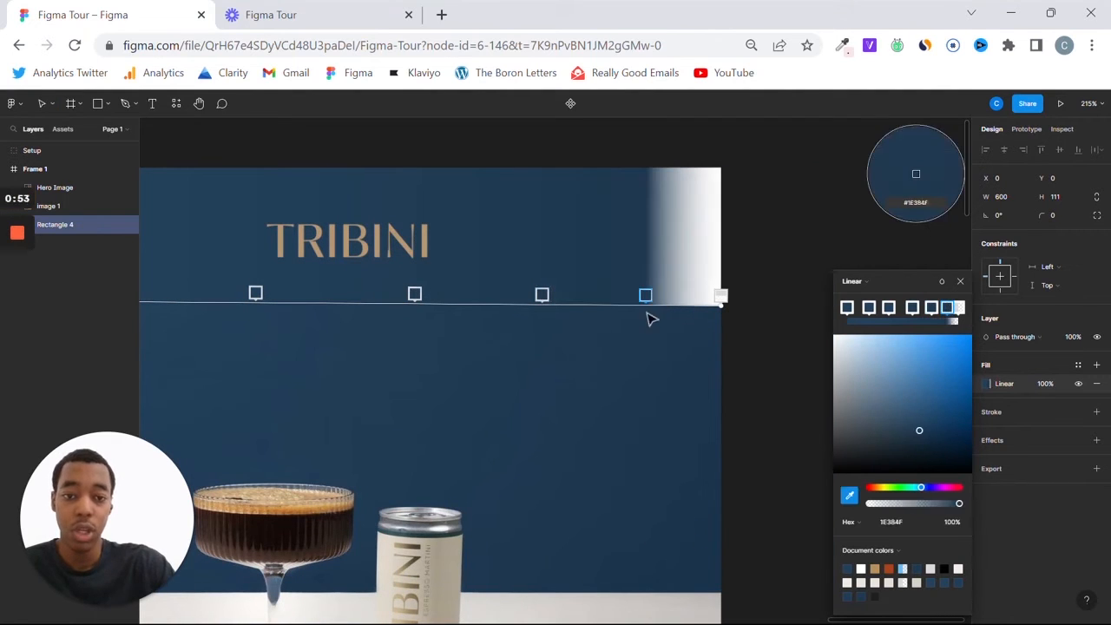
Colour the header gradient's right end stop with the blue sampled from the hero image beneath it and finish editing the fill
{"action": "left_click", "coordinate": [720, 295]}
{"action": "key", "text": "i"}
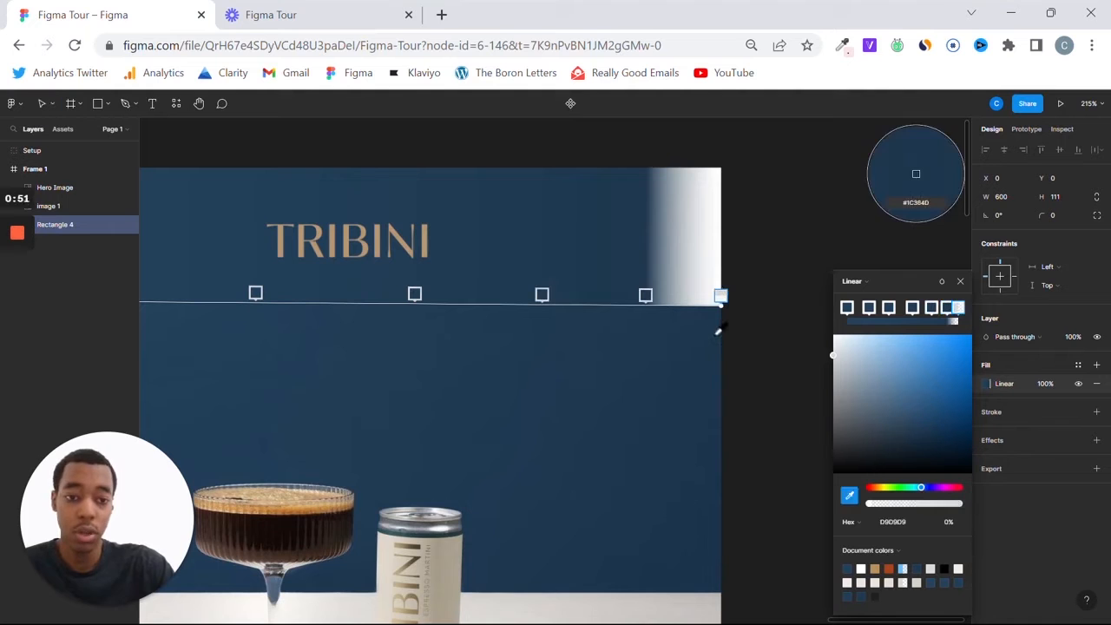
{"action": "left_click", "coordinate": [719, 318]}
{"action": "scroll", "coordinate": [506, 343], "scroll_direction": "down", "scroll_amount": 5}
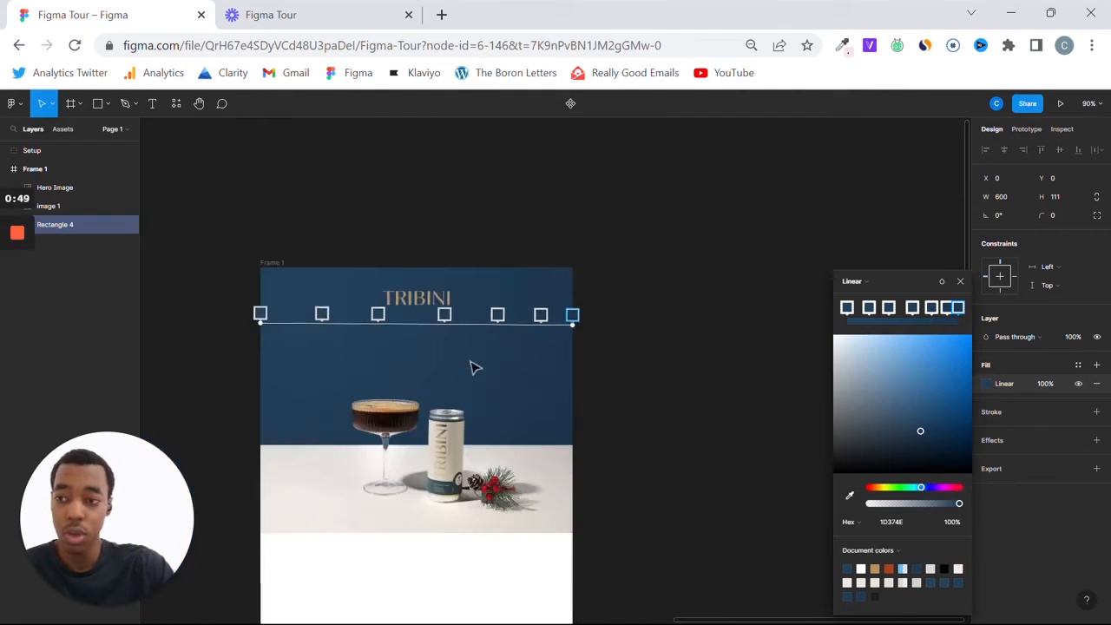
{"action": "scroll", "coordinate": [471, 367], "scroll_direction": "left", "scroll_amount": 2}
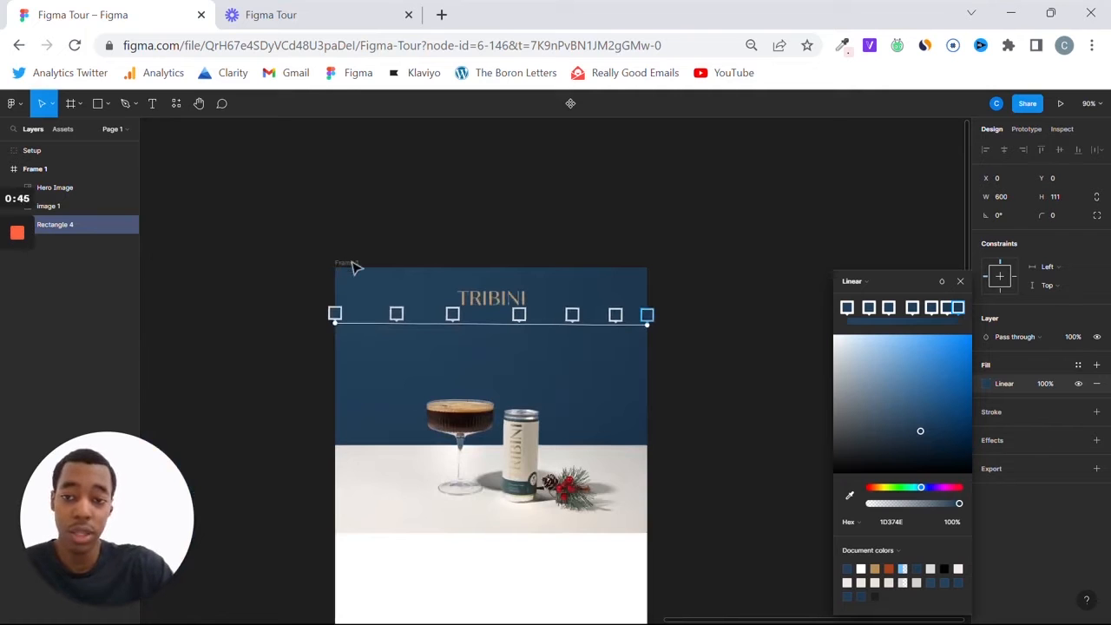
{"action": "scroll", "coordinate": [404, 369], "scroll_direction": "down", "scroll_amount": 3}
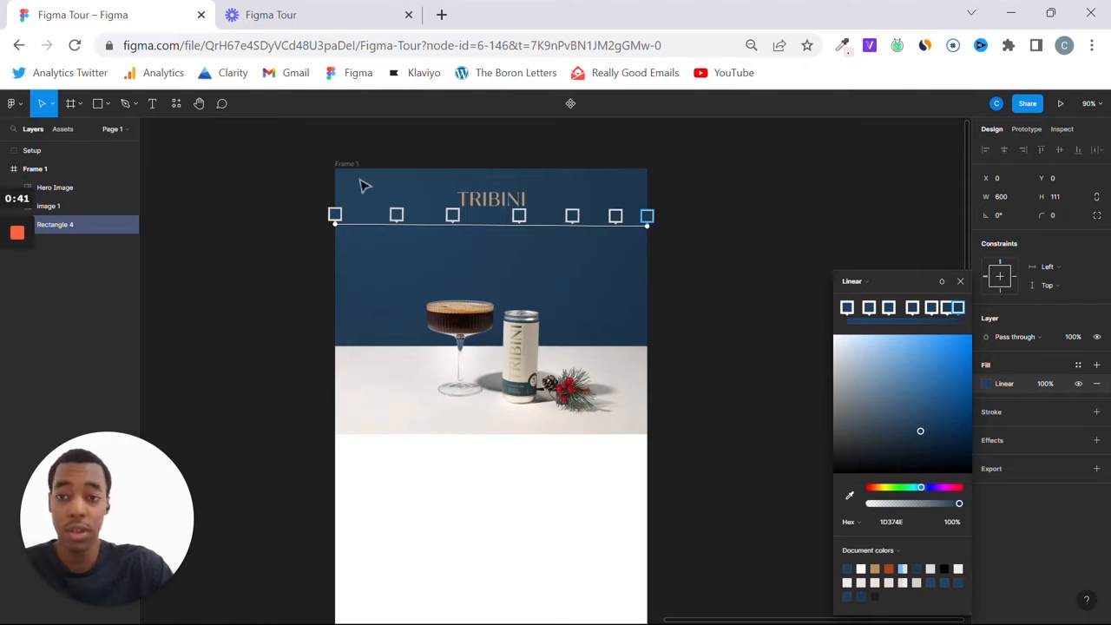
{"action": "left_click", "coordinate": [958, 284]}
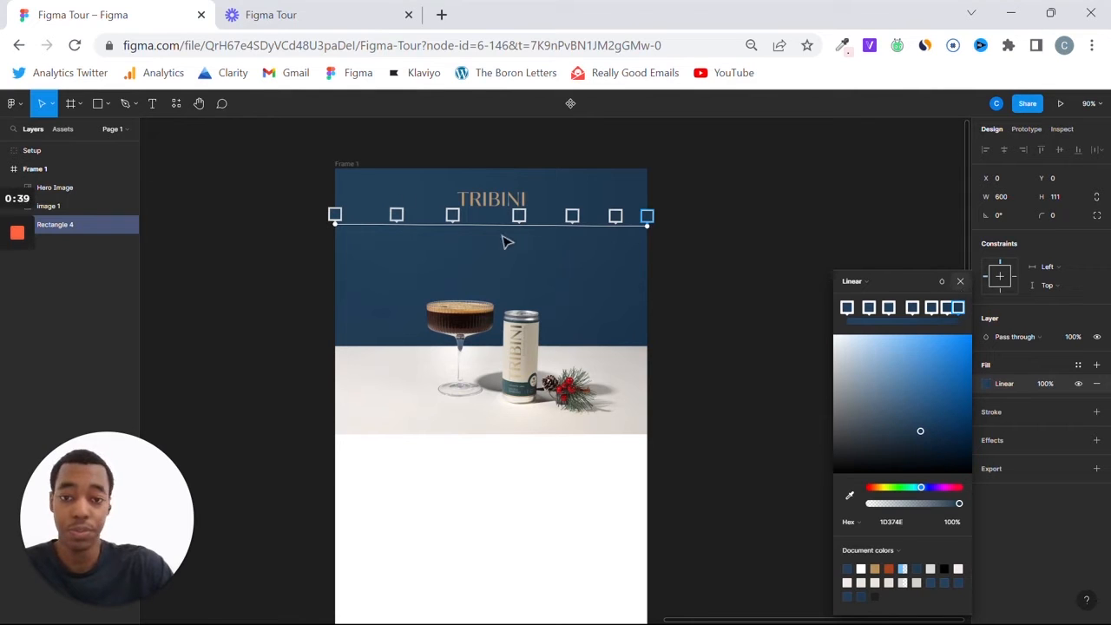
Change Frame 1's fill to a linear gradient running horizontally along the hero image's lower edge across the full width
{"action": "left_click", "coordinate": [355, 165]}
{"action": "scroll", "coordinate": [397, 330], "scroll_direction": "down", "scroll_amount": 3}
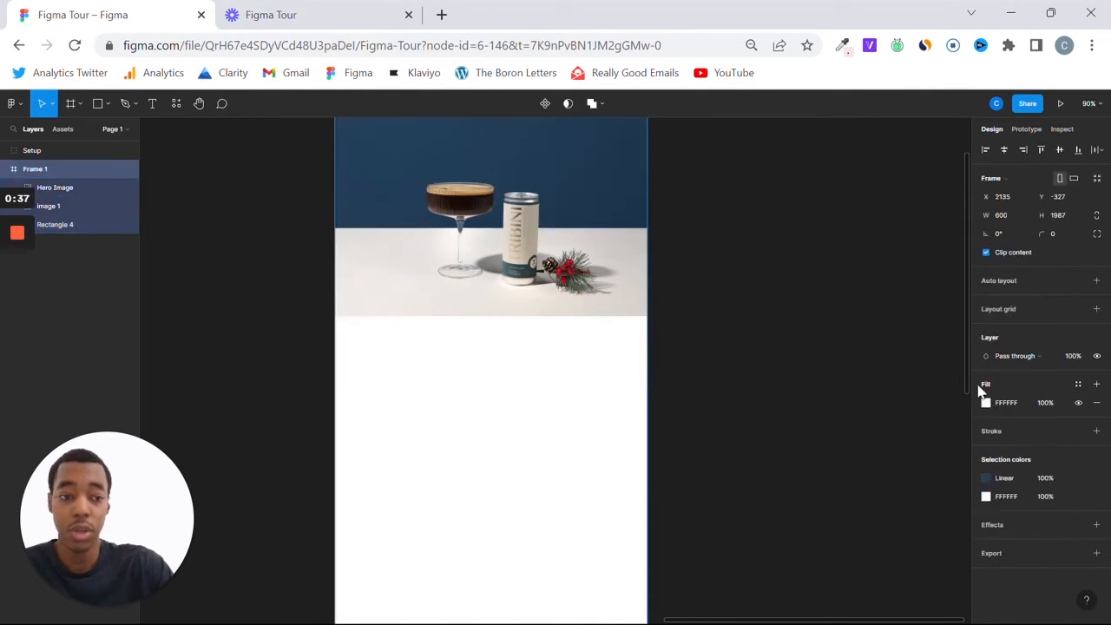
{"action": "left_click", "coordinate": [986, 404]}
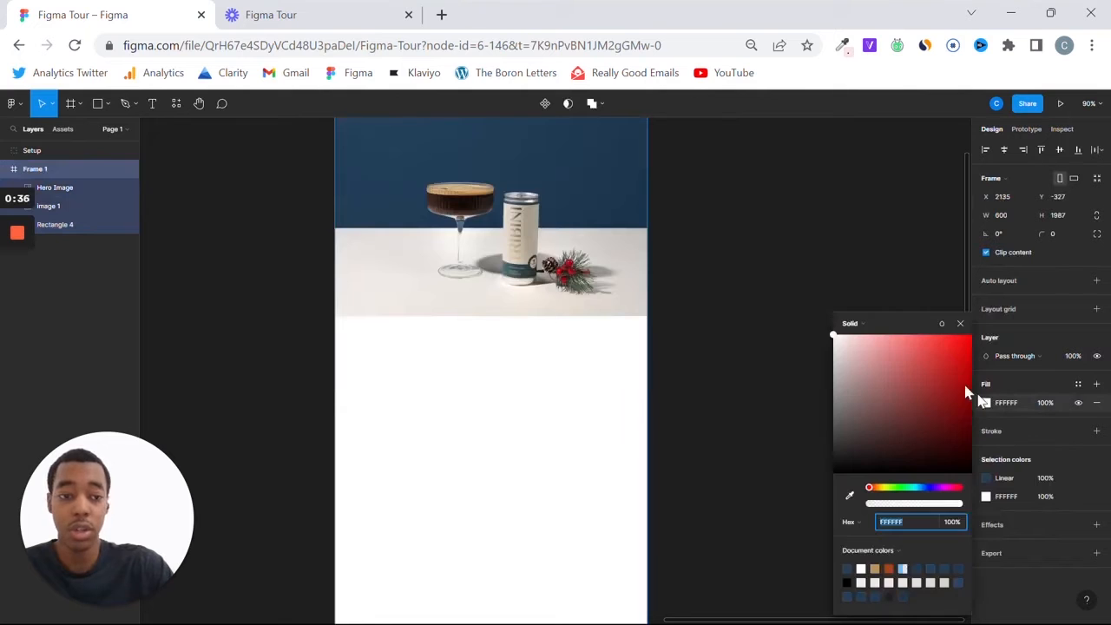
{"action": "left_click", "coordinate": [873, 326]}
{"action": "left_click", "coordinate": [867, 337]}
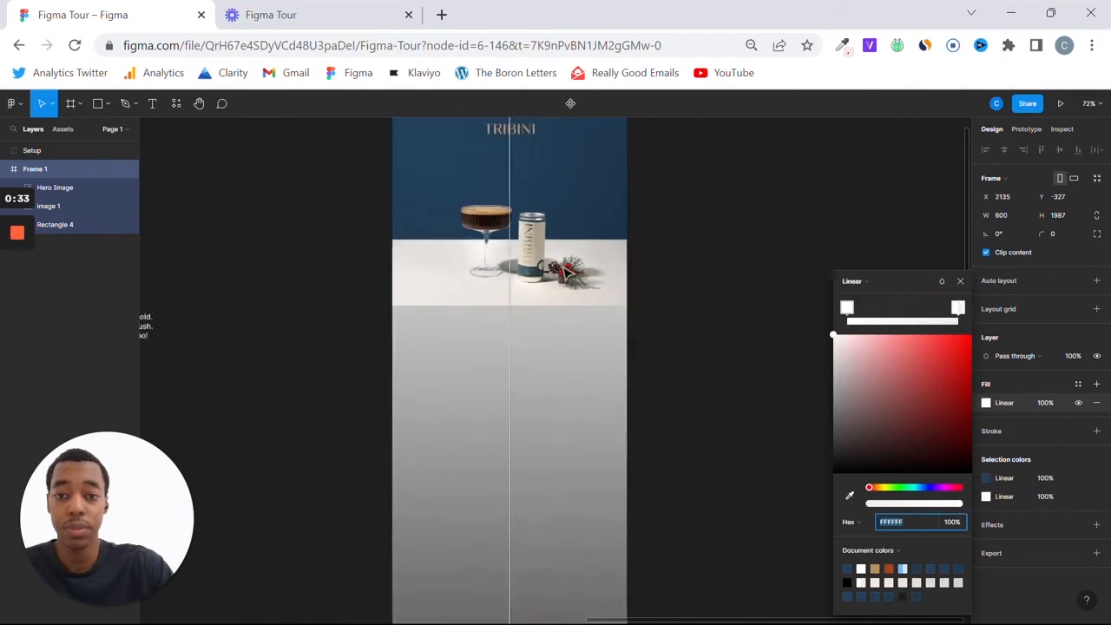
{"action": "left_click_drag", "start_coordinate": [527, 152], "coordinate": [453, 298]}
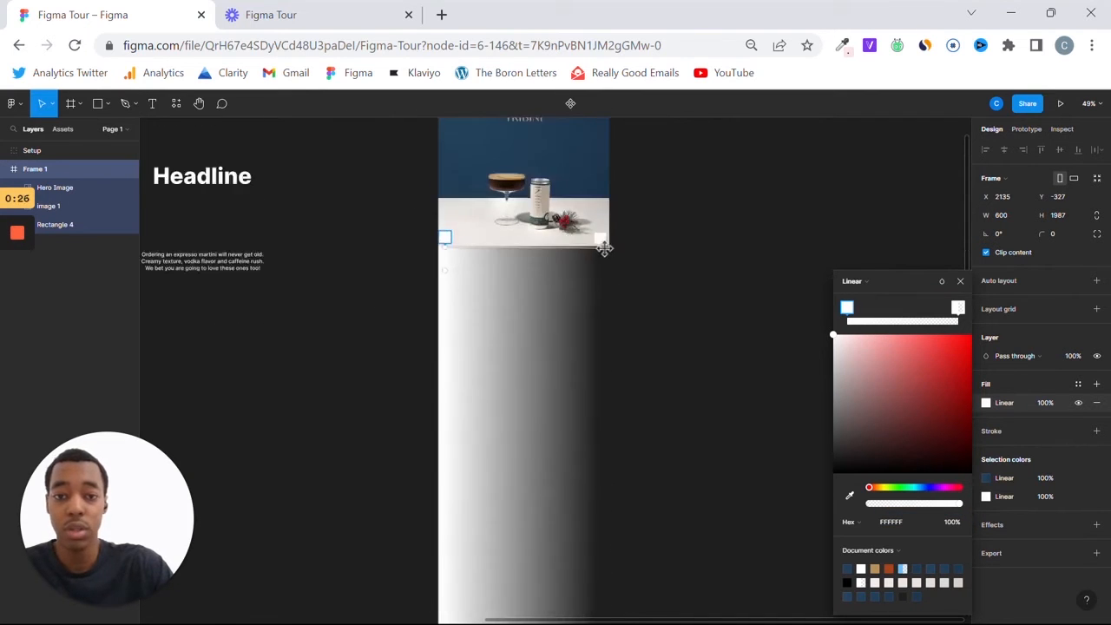
{"action": "scroll", "coordinate": [515, 240], "scroll_direction": "left", "scroll_amount": 2}
{"action": "scroll", "coordinate": [504, 242], "scroll_direction": "up", "scroll_amount": 5}
{"action": "left_click_drag", "start_coordinate": [505, 231], "coordinate": [478, 227]}
{"action": "scroll", "coordinate": [590, 246], "scroll_direction": "right", "scroll_amount": 3}
{"action": "left_click_drag", "start_coordinate": [884, 229], "coordinate": [886, 226]}
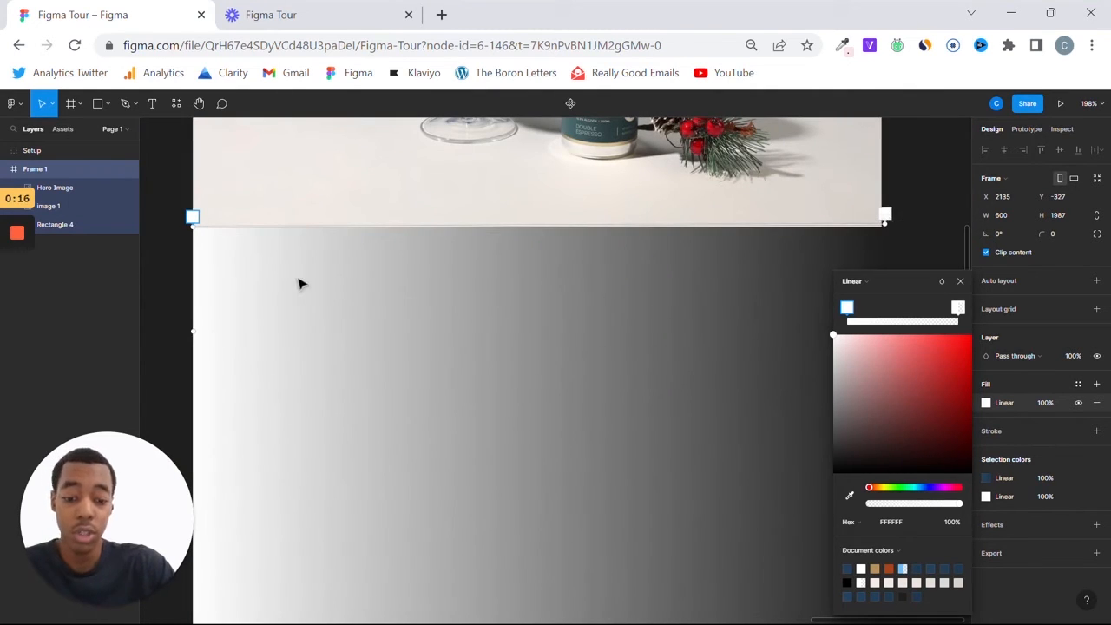
Colour Frame 1's left gradient stop and two added stops at about 15% and 40% with beiges sampled from the hero image's tabletop
{"action": "key", "text": "i"}
{"action": "left_click", "coordinate": [207, 217]}
{"action": "left_click", "coordinate": [297, 222]}
{"action": "key", "text": "i"}
{"action": "left_click", "coordinate": [318, 196]}
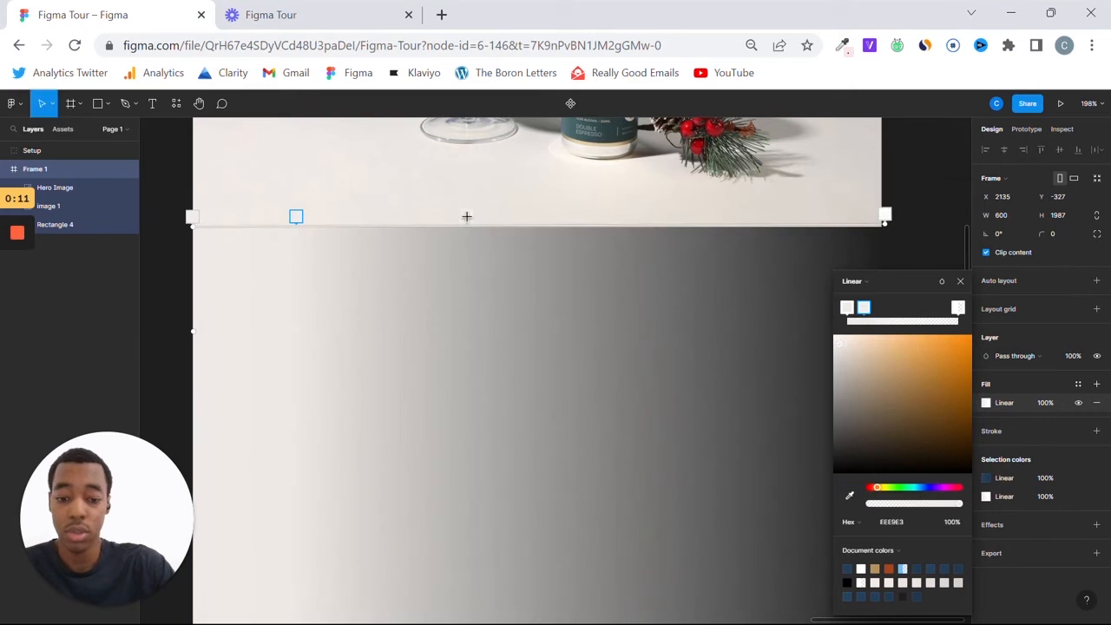
{"action": "left_click", "coordinate": [466, 217]}
{"action": "key", "text": "i"}
{"action": "left_click", "coordinate": [565, 199]}
Add gradient stops at about 65% and 86% and colour them and the right end stop with beiges sampled from the tabletop
{"action": "left_click", "coordinate": [640, 217]}
{"action": "key", "text": "i"}
{"action": "left_click", "coordinate": [642, 196]}
{"action": "left_click", "coordinate": [785, 214]}
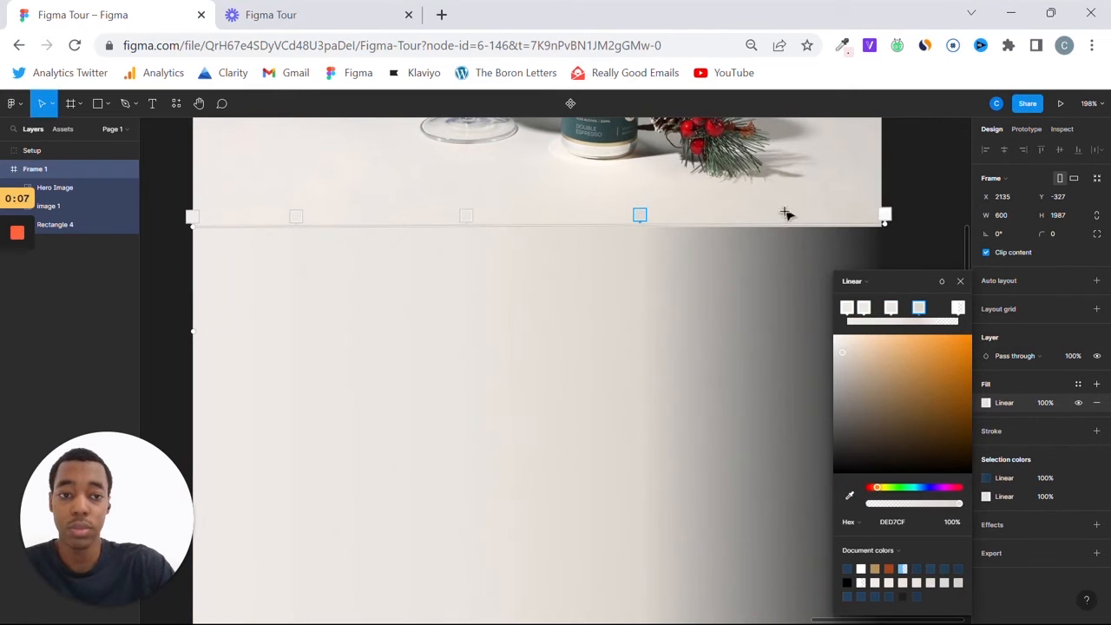
{"action": "key", "text": "i"}
{"action": "left_click", "coordinate": [792, 196]}
{"action": "left_click", "coordinate": [884, 214]}
{"action": "key", "text": "i"}
{"action": "left_click", "coordinate": [875, 203]}
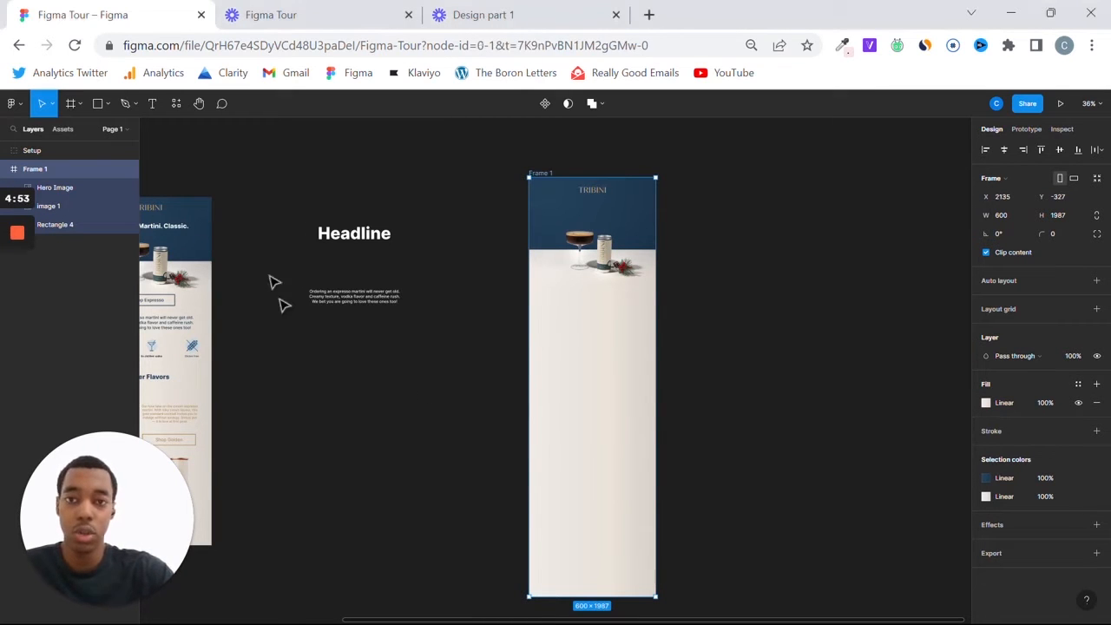
Deselect Frame 1 and view it side by side with the complete reference email
{"action": "left_click", "coordinate": [396, 320]}
{"action": "scroll", "coordinate": [396, 319], "scroll_direction": "down", "scroll_amount": 1}
{"action": "scroll", "coordinate": [396, 319], "scroll_direction": "left", "scroll_amount": 1}
{"action": "scroll", "coordinate": [419, 297], "scroll_direction": "down", "scroll_amount": 2}
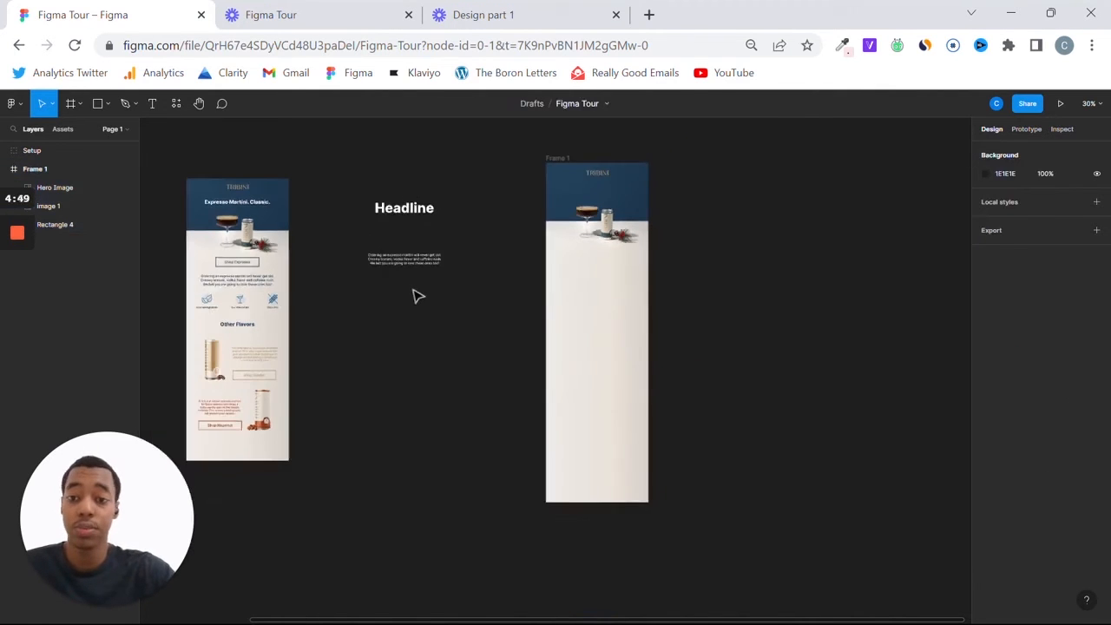
{"action": "scroll", "coordinate": [417, 296], "scroll_direction": "up", "scroll_amount": 2}
{"action": "scroll", "coordinate": [469, 389], "scroll_direction": "left", "scroll_amount": 2}
{"action": "scroll", "coordinate": [523, 391], "scroll_direction": "left", "scroll_amount": 2}
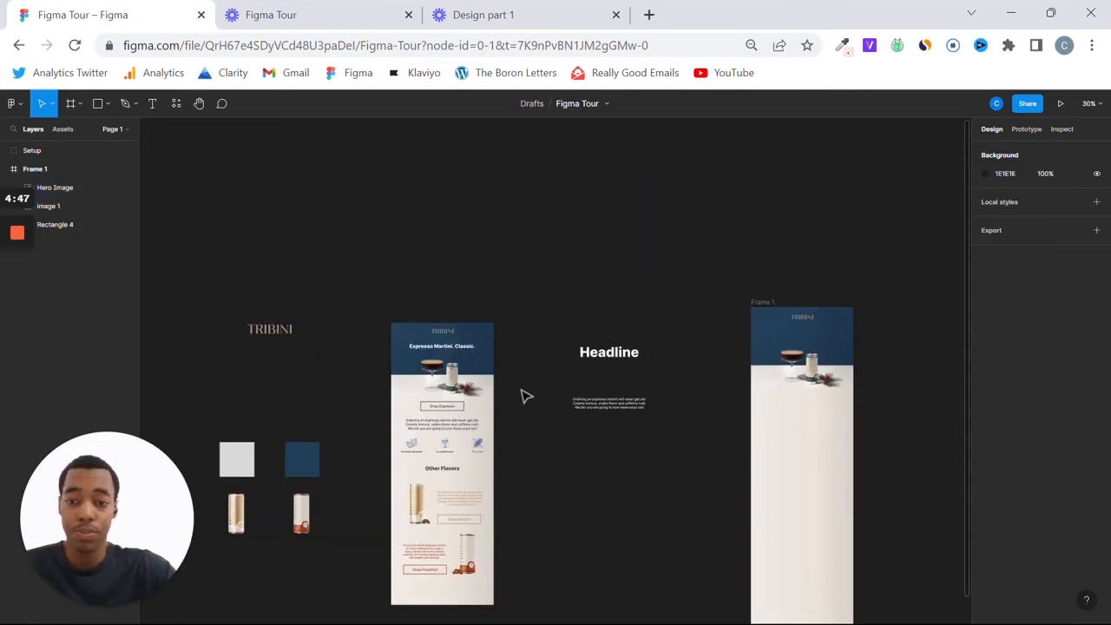
{"action": "scroll", "coordinate": [509, 422], "scroll_direction": "down", "scroll_amount": 2}
{"action": "scroll", "coordinate": [513, 429], "scroll_direction": "up", "scroll_amount": 1}
{"action": "scroll", "coordinate": [535, 440], "scroll_direction": "down", "scroll_amount": 1}
{"action": "scroll", "coordinate": [535, 441], "scroll_direction": "up", "scroll_amount": 1}
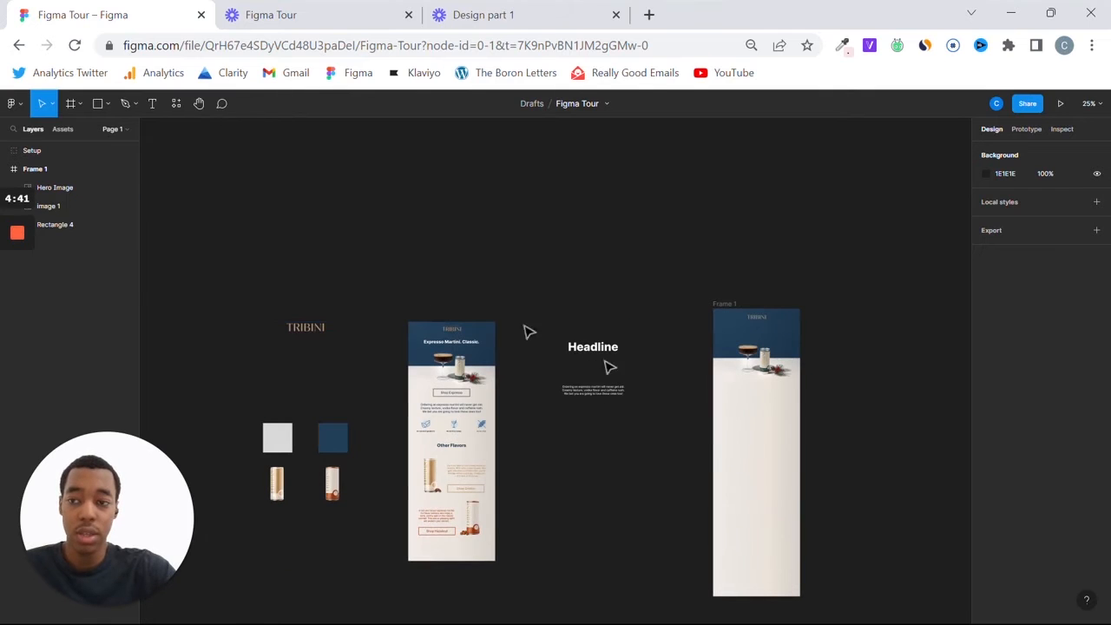
Try an empty text layer above the sample Headline and look at its font family and weight settings
{"action": "left_click", "coordinate": [151, 104]}
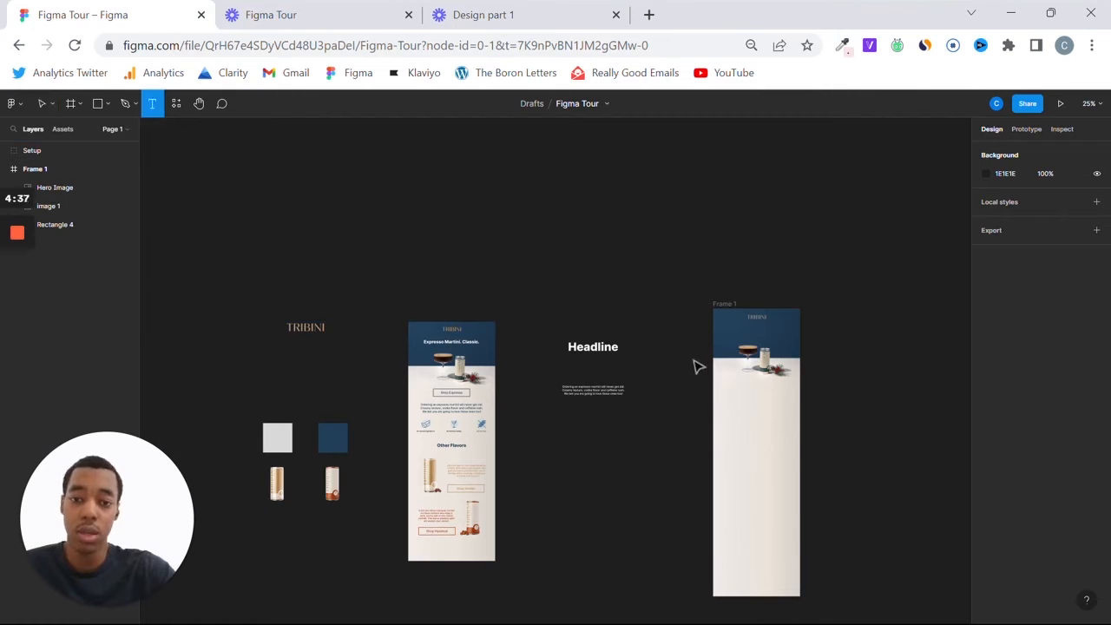
{"action": "left_click", "coordinate": [555, 293]}
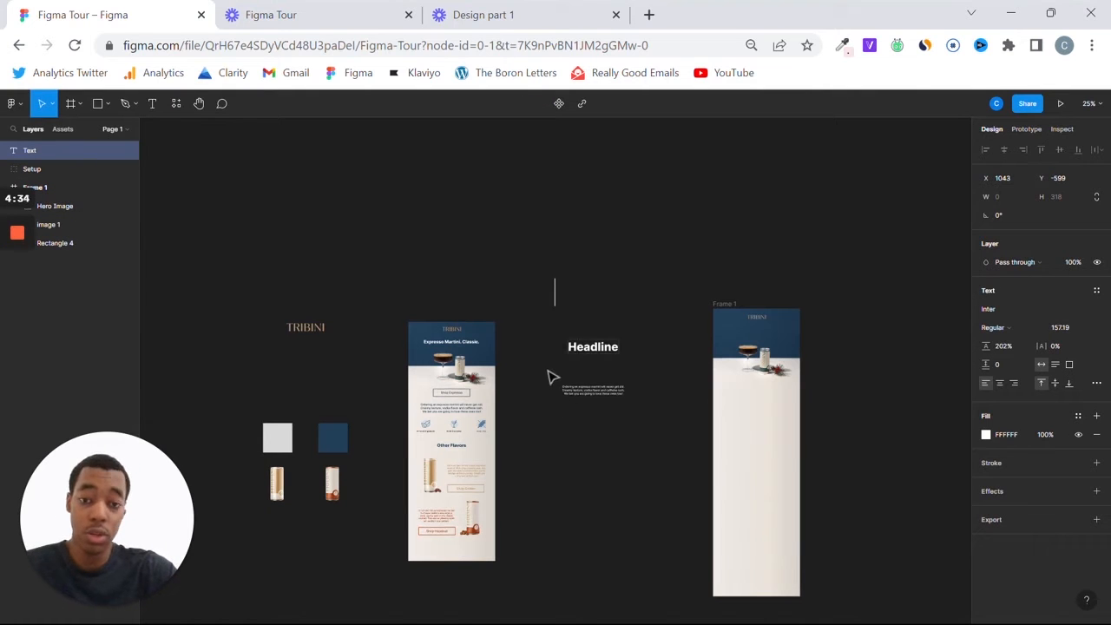
{"action": "key", "text": "Escape"}
{"action": "key", "text": "t"}
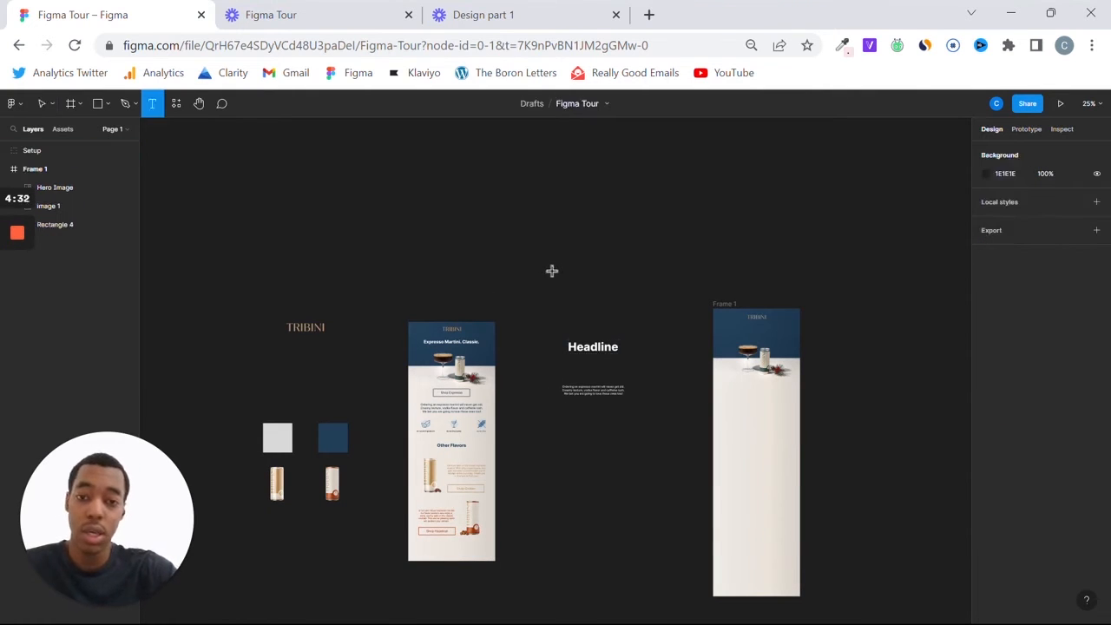
{"action": "left_click", "coordinate": [552, 279]}
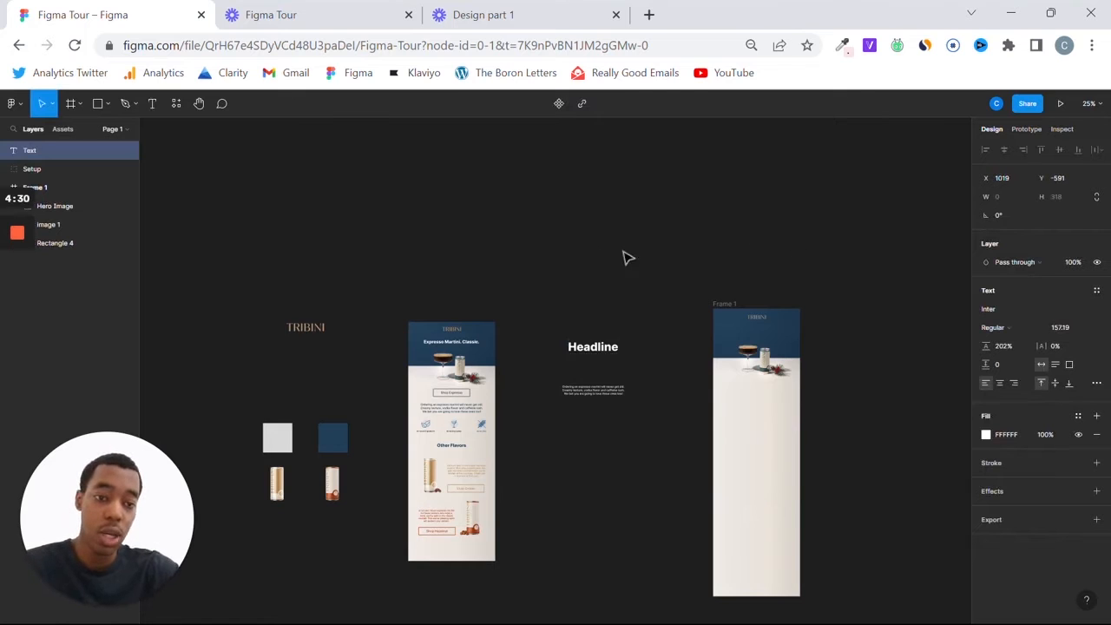
{"action": "left_click", "coordinate": [1015, 310]}
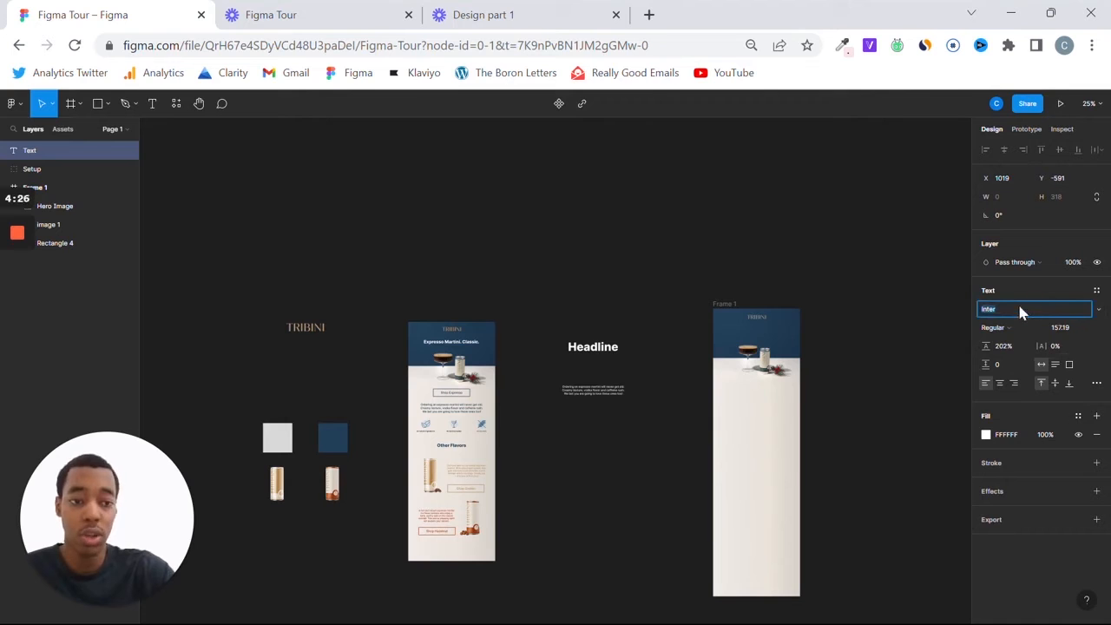
{"action": "left_click", "coordinate": [1005, 327]}
{"action": "left_click", "coordinate": [1099, 345]}
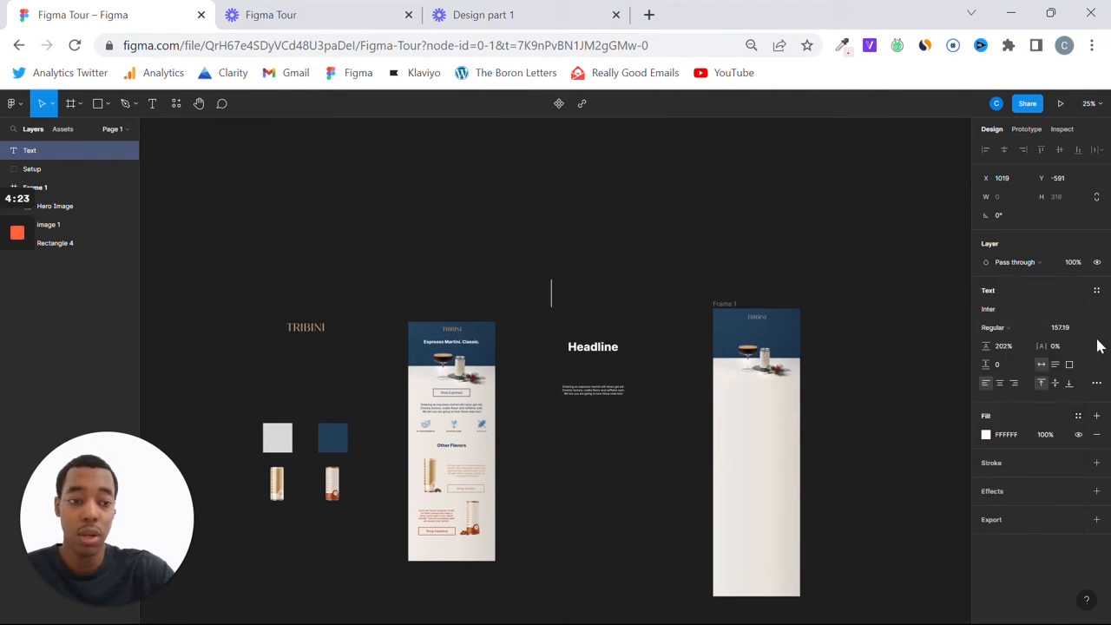
{"action": "left_click", "coordinate": [656, 265]}
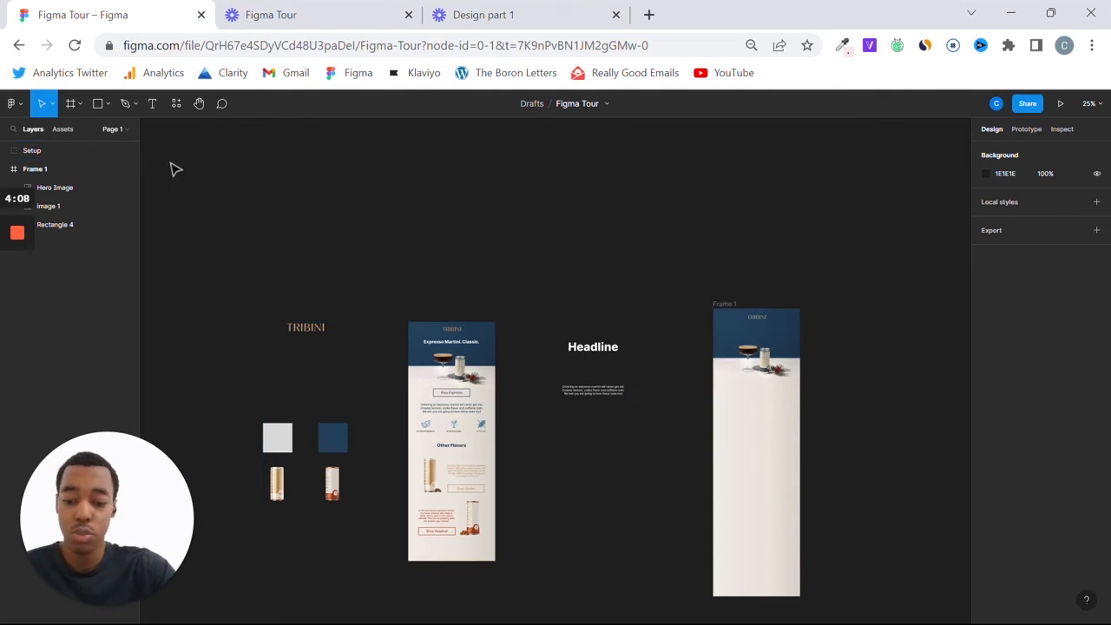
Create a 100 × 100 rectangle above the reference email, fill it with blue 223D58 sampled from the email's header, and delete it
{"action": "key", "text": "r"}
{"action": "left_click", "coordinate": [394, 252]}
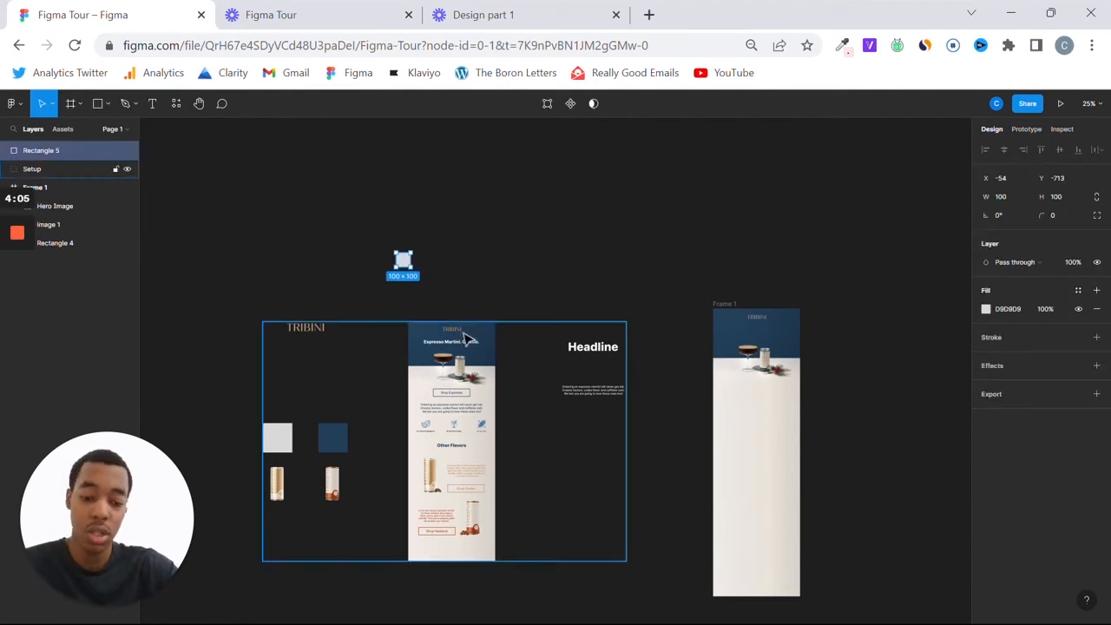
{"action": "key", "text": "i"}
{"action": "left_click", "coordinate": [424, 354]}
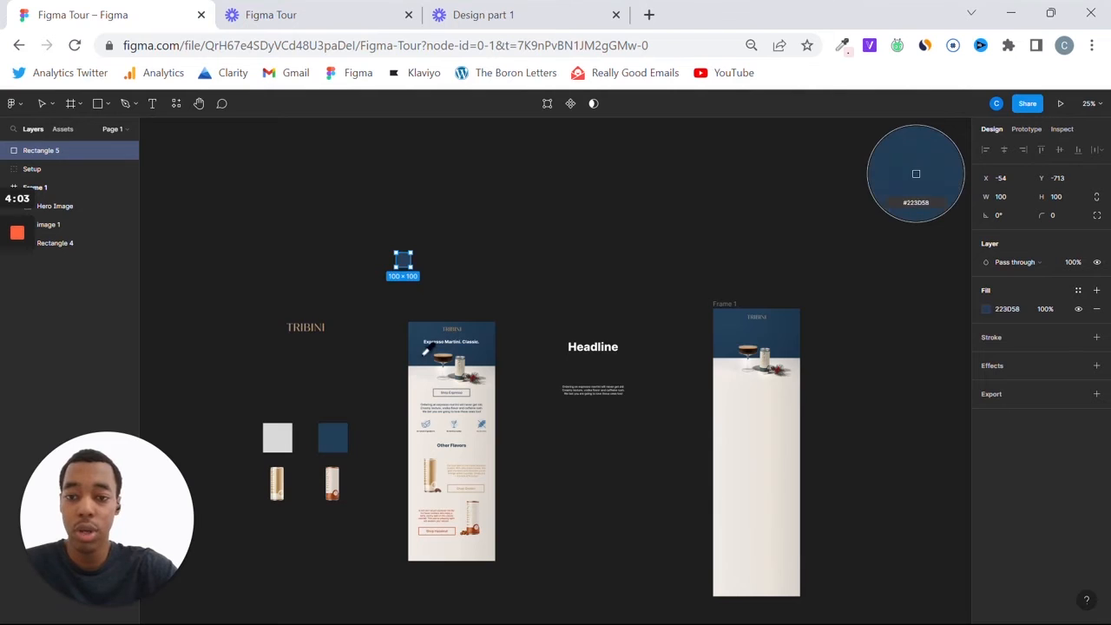
{"action": "left_click", "coordinate": [558, 231]}
{"action": "left_click", "coordinate": [403, 259]}
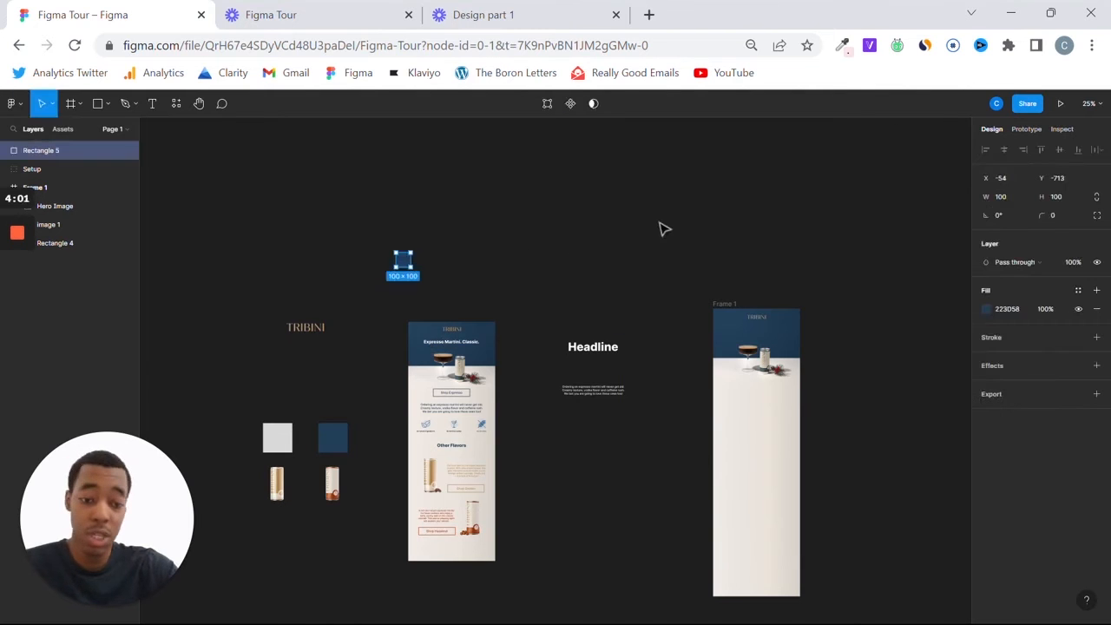
{"action": "key", "text": "Delete"}
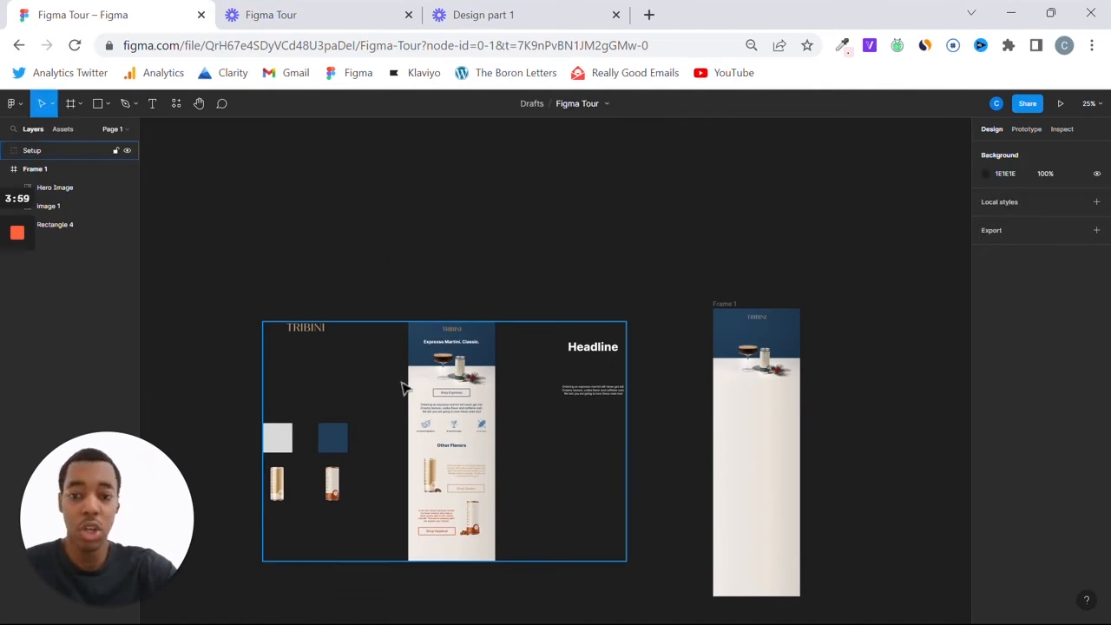
Place a copy of the sample Headline text in Frame 1, centred below the Tribini logo
{"action": "scroll", "coordinate": [687, 414], "scroll_direction": "right", "scroll_amount": 2}
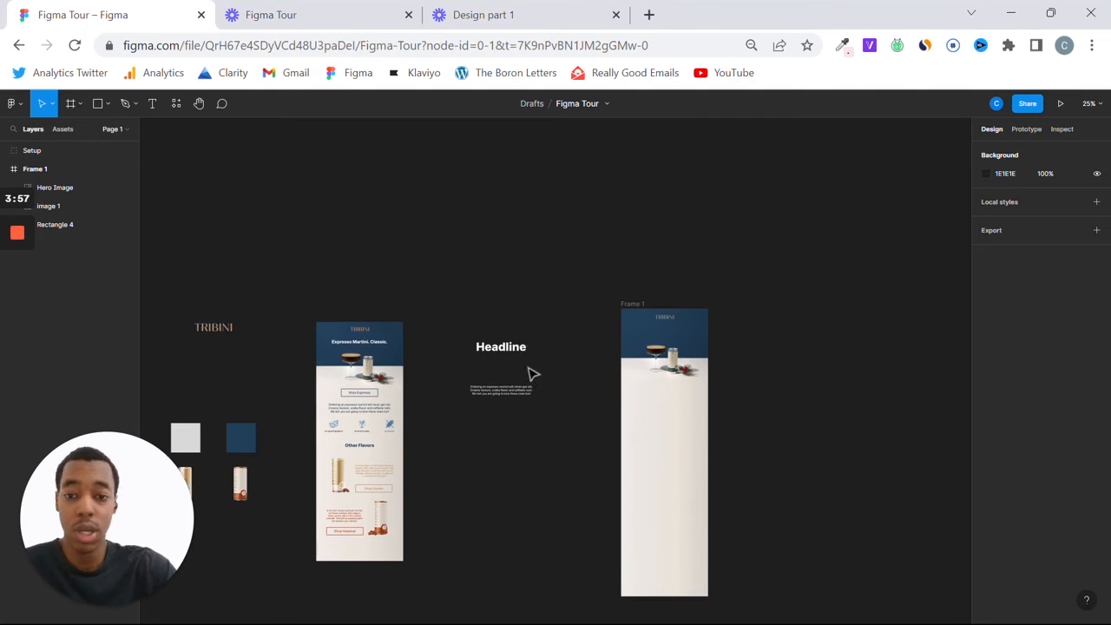
{"action": "scroll", "coordinate": [533, 374], "scroll_direction": "up", "scroll_amount": 3}
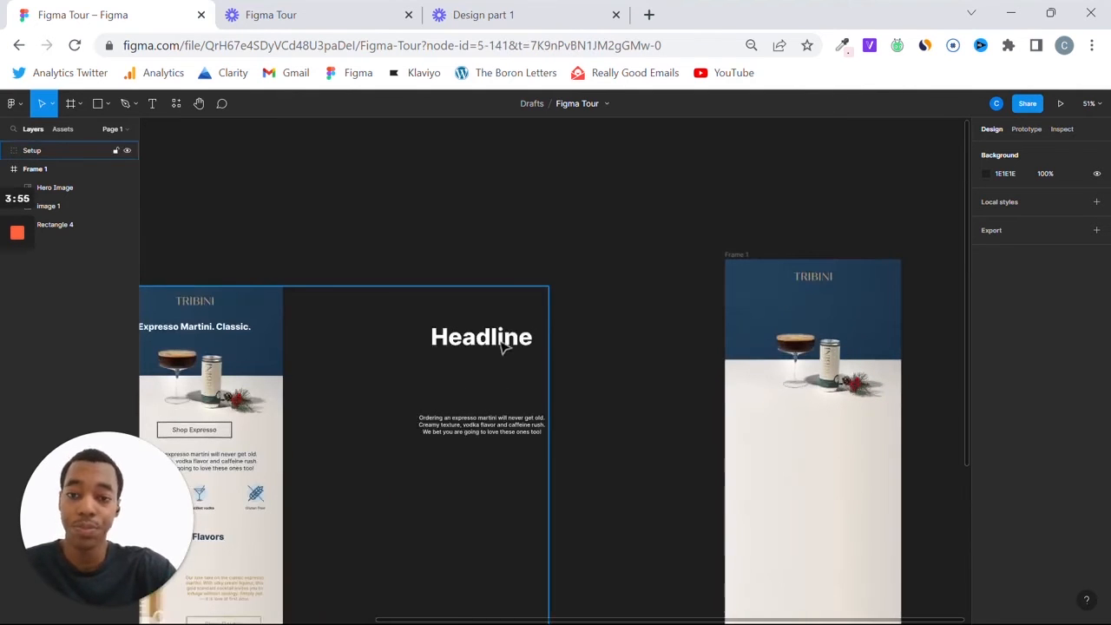
{"action": "left_click", "coordinate": [503, 347]}
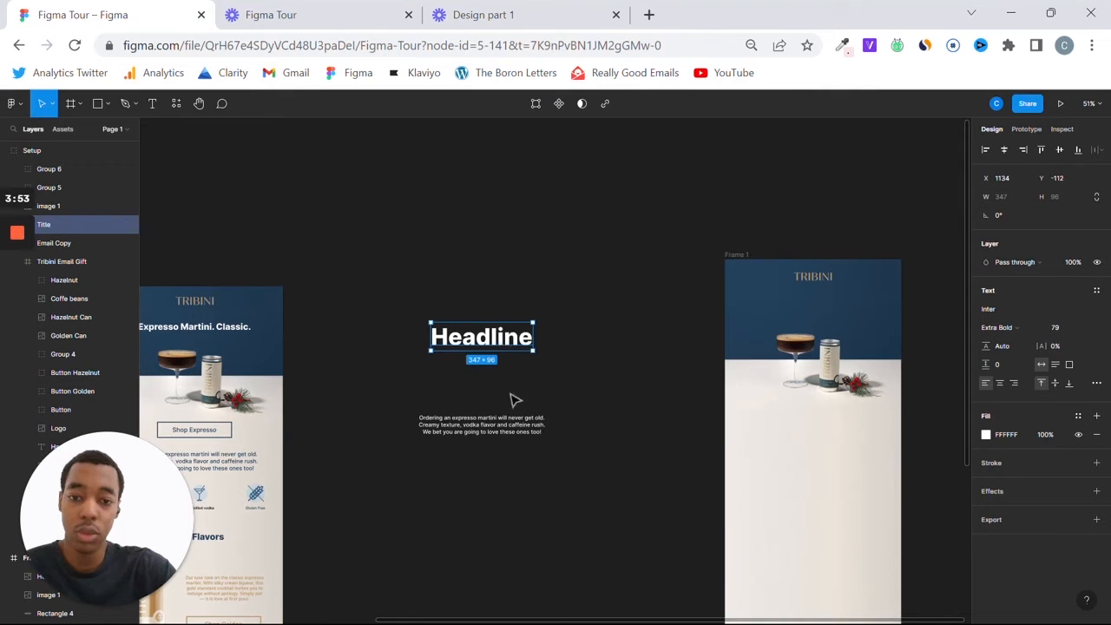
{"action": "left_click_drag", "start_coordinate": [509, 337], "coordinate": [837, 317]}
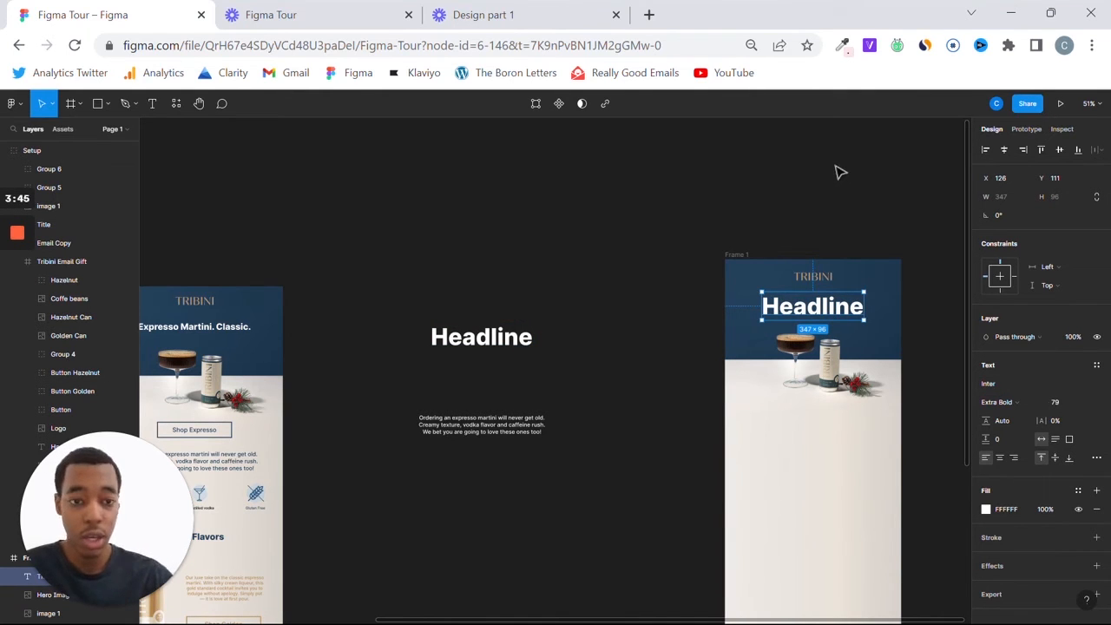
Reduce the font size of Frame 1's headline to 58 and centre it horizontally in the frame
{"action": "key", "text": "ctrl+shift+comma"}
{"action": "key", "text": "ctrl+shift+comma"}
{"action": "key", "text": "ctrl+shift+comma"}
{"action": "key", "text": "ctrl+shift+comma"}
{"action": "key", "text": "ctrl+shift+comma"}
{"action": "key", "text": "ctrl+shift+comma"}
{"action": "key", "text": "ctrl+shift+comma"}
{"action": "key", "text": "ctrl+shift+comma"}
{"action": "key", "text": "ctrl+shift+comma"}
{"action": "key", "text": "ctrl+shift+comma"}
{"action": "key", "text": "ctrl+shift+comma"}
{"action": "key", "text": "ctrl+shift+comma"}
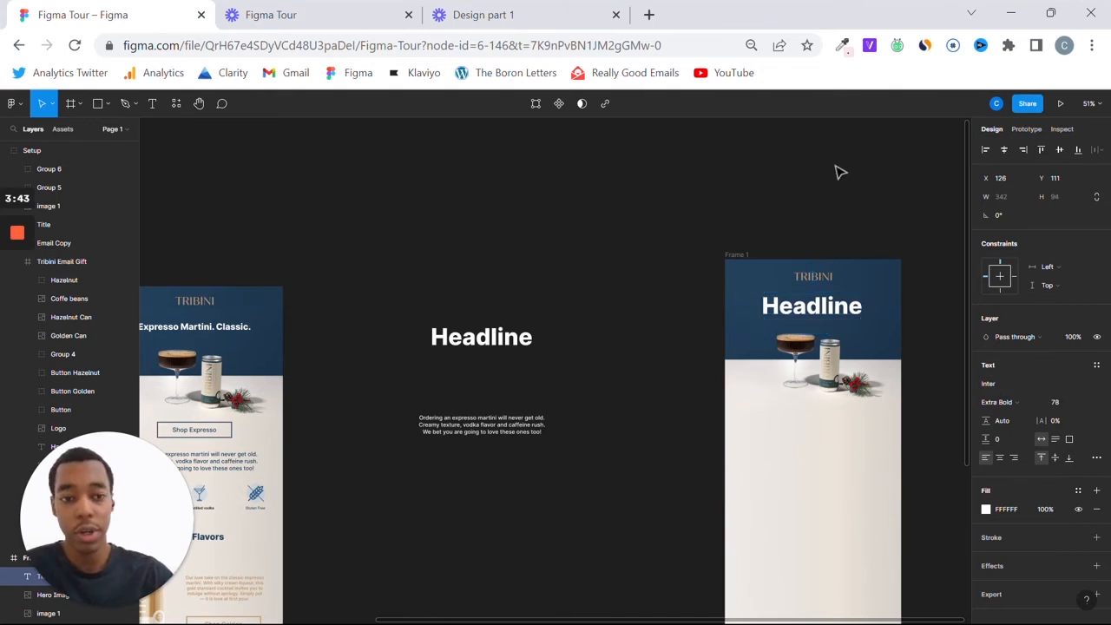
{"action": "key", "text": "ctrl+shift+comma"}
{"action": "key", "text": "ctrl+shift+comma"}
{"action": "key", "text": "ctrl+shift+comma"}
{"action": "key", "text": "ctrl+shift+comma"}
{"action": "key", "text": "ctrl+shift+comma"}
{"action": "key", "text": "ctrl+shift+comma"}
{"action": "key", "text": "ctrl+shift+comma"}
{"action": "key", "text": "ctrl+shift+comma"}
{"action": "key", "text": "ctrl+shift+comma"}
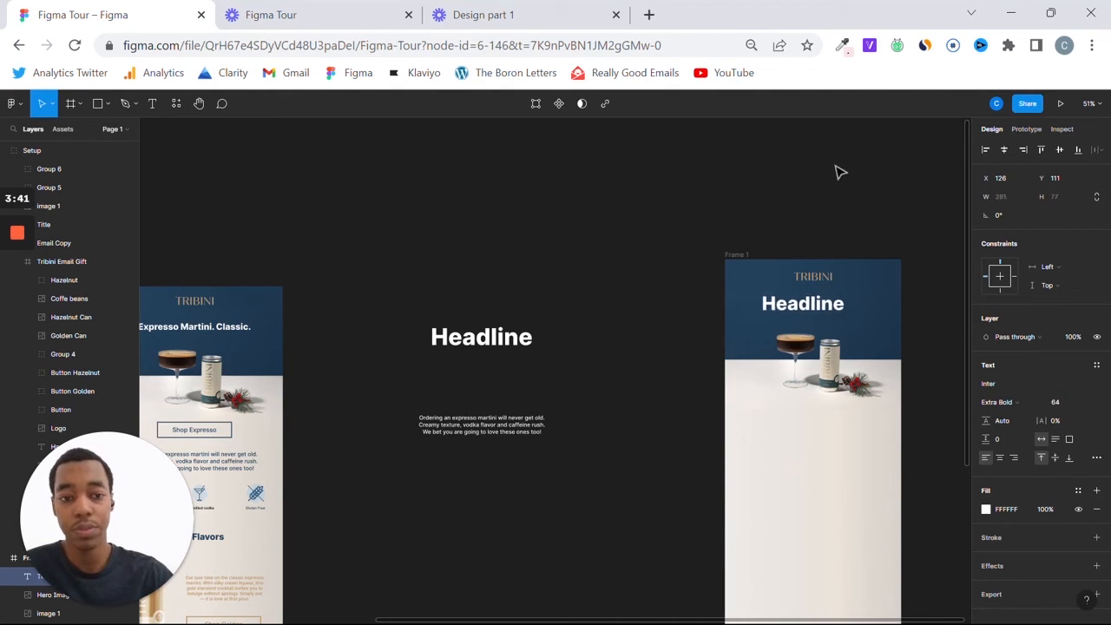
{"action": "key", "text": "alt+h"}
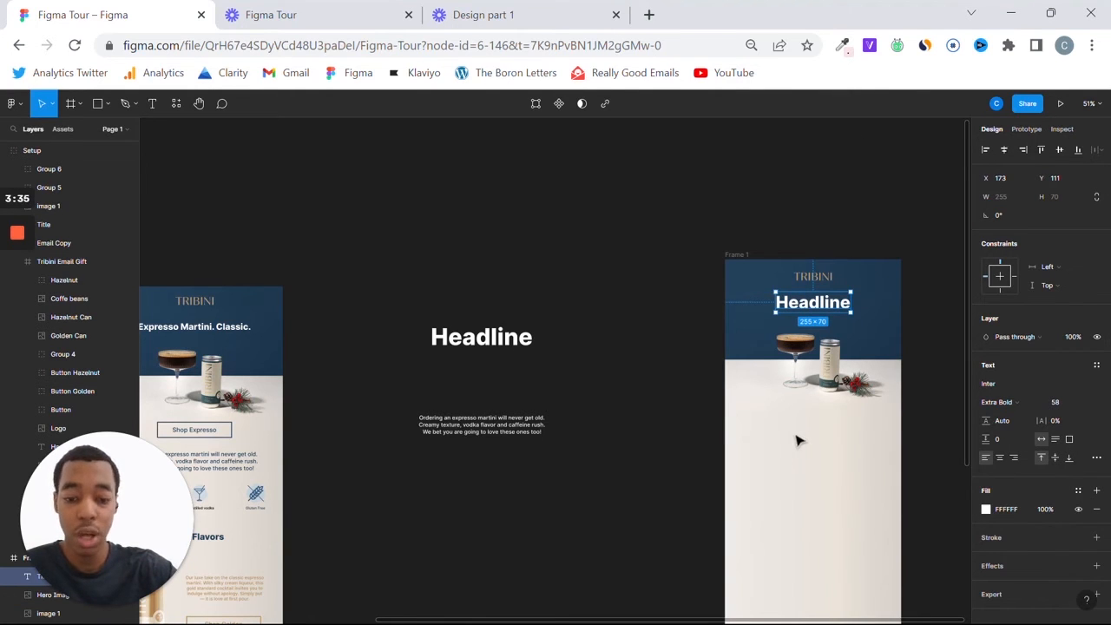
Reduce the font size of Frame 1's headline further to 47 and centre it horizontally again
{"action": "scroll", "coordinate": [840, 328], "scroll_direction": "up", "scroll_amount": 1}
{"action": "scroll", "coordinate": [840, 328], "scroll_direction": "up", "scroll_amount": 5}
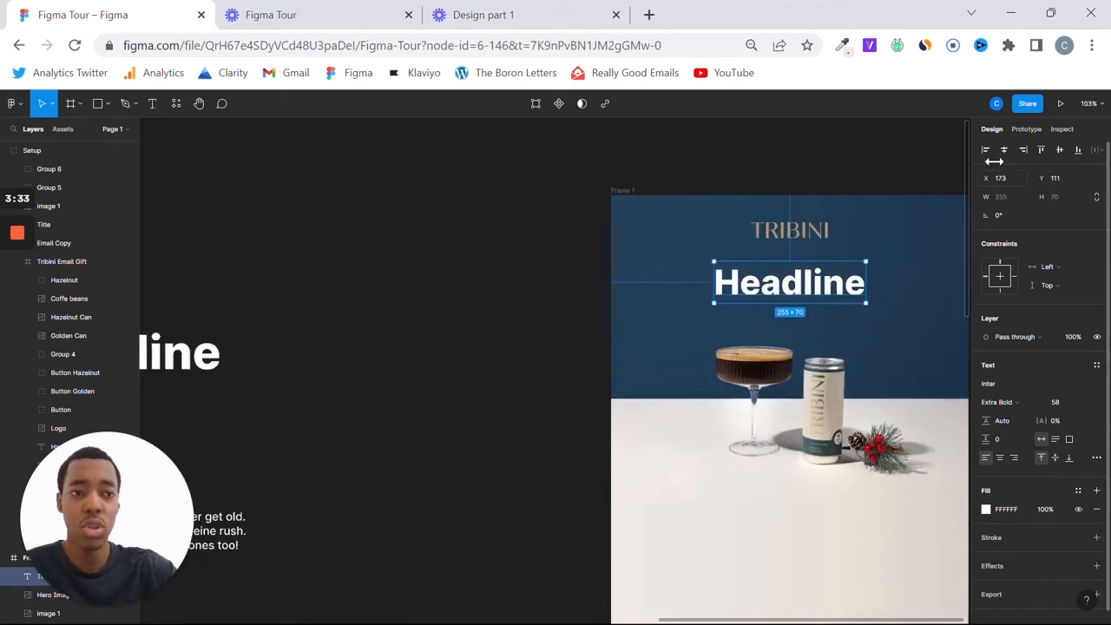
{"action": "scroll", "coordinate": [738, 301], "scroll_direction": "right", "scroll_amount": 1}
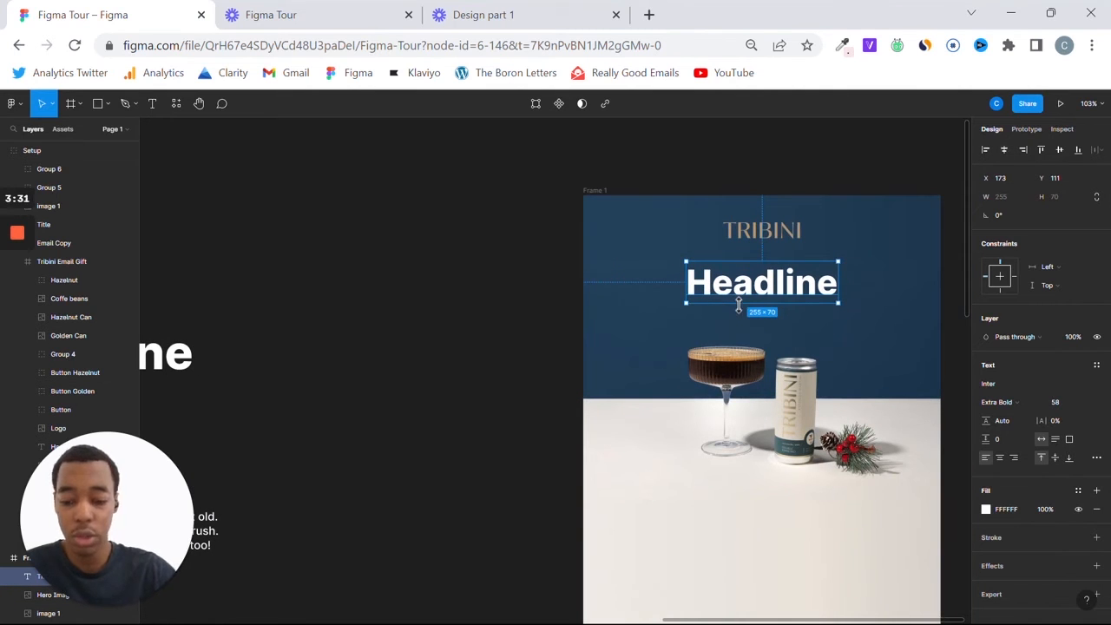
{"action": "key", "text": "ctrl+shift+comma"}
{"action": "key", "text": "ctrl+shift+comma"}
{"action": "key", "text": "ctrl+shift+comma"}
{"action": "key", "text": "ctrl+shift+comma"}
{"action": "key", "text": "ctrl+shift+comma"}
{"action": "key", "text": "ctrl+shift+comma"}
{"action": "key", "text": "ctrl+shift+comma"}
{"action": "key", "text": "ctrl+shift+comma"}
{"action": "key", "text": "ctrl+shift+comma"}
{"action": "key", "text": "ctrl+shift+comma"}
{"action": "key", "text": "ctrl+shift+comma"}
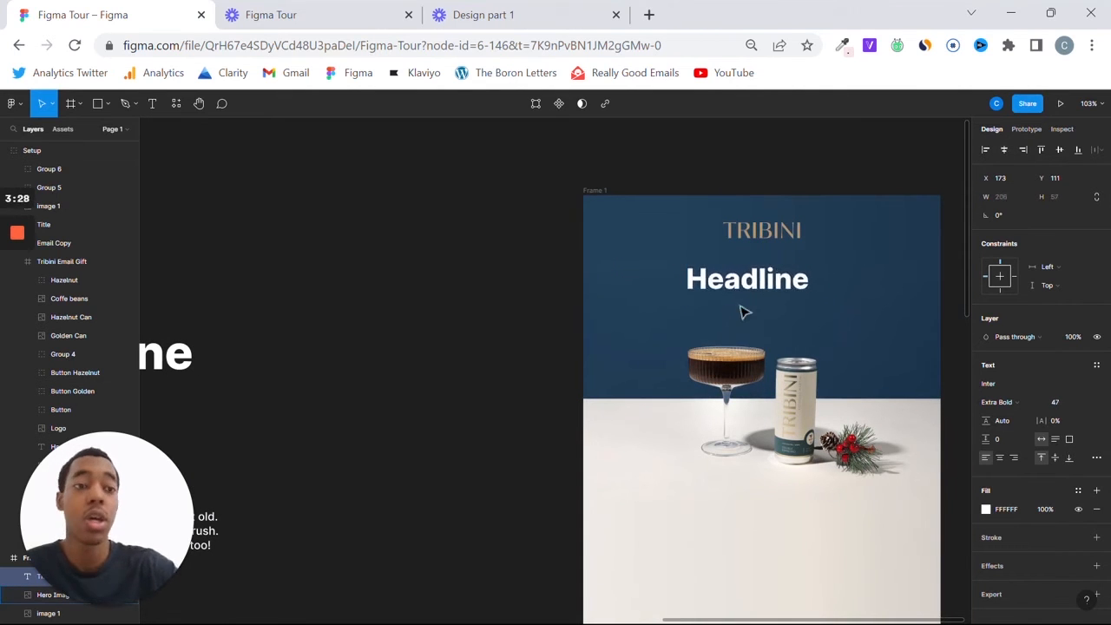
{"action": "left_click", "coordinate": [1004, 150]}
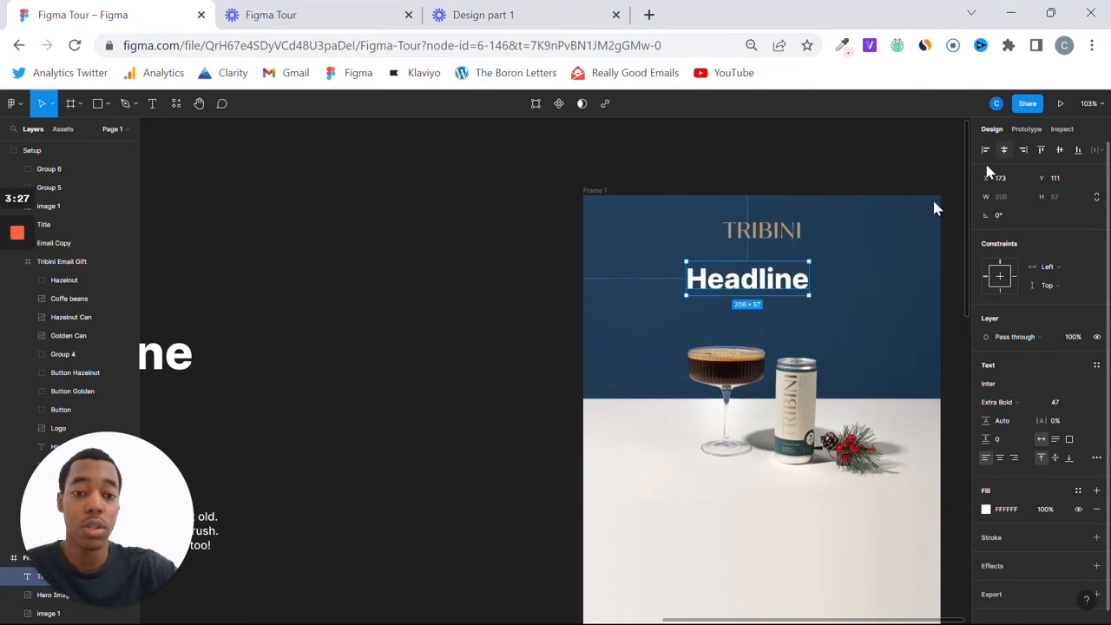
Place a copy of the three-line Email Copy text in Frame 1, horizontally centred below the hero image
{"action": "double_click", "coordinate": [797, 286]}
{"action": "scroll", "coordinate": [389, 360], "scroll_direction": "down", "scroll_amount": 5}
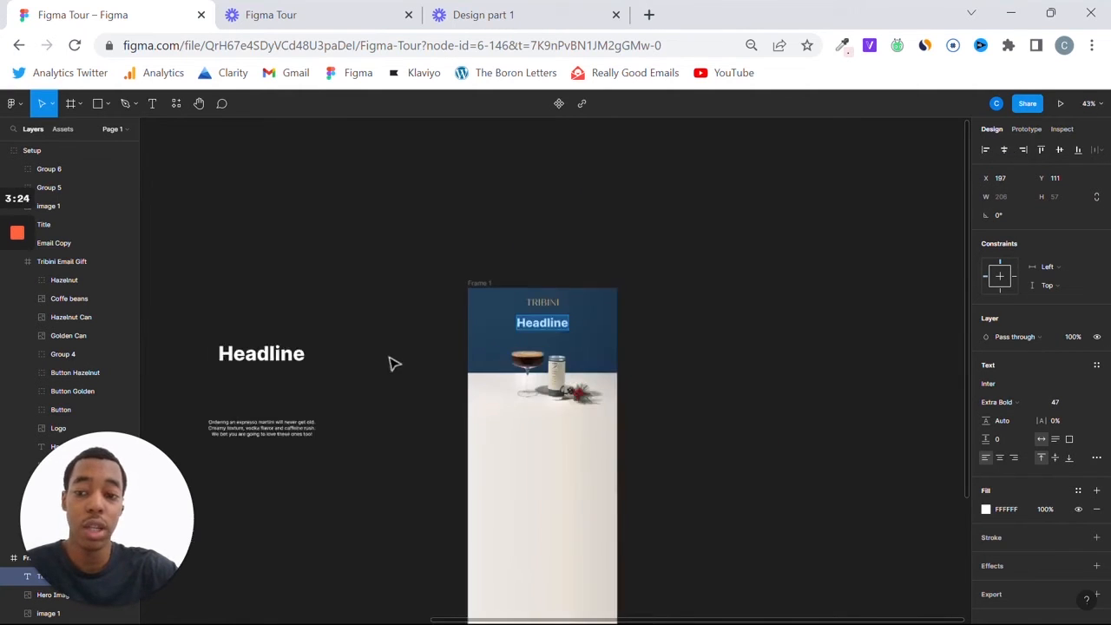
{"action": "scroll", "coordinate": [409, 402], "scroll_direction": "up", "scroll_amount": 3}
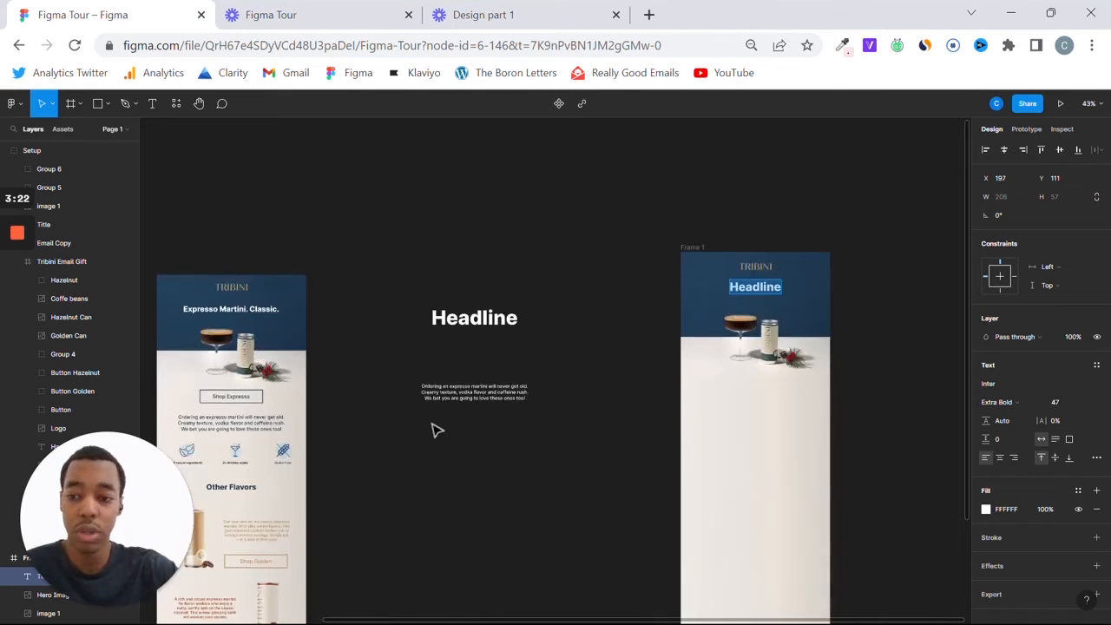
{"action": "scroll", "coordinate": [434, 429], "scroll_direction": "left", "scroll_amount": 2}
{"action": "left_click", "coordinate": [573, 388]}
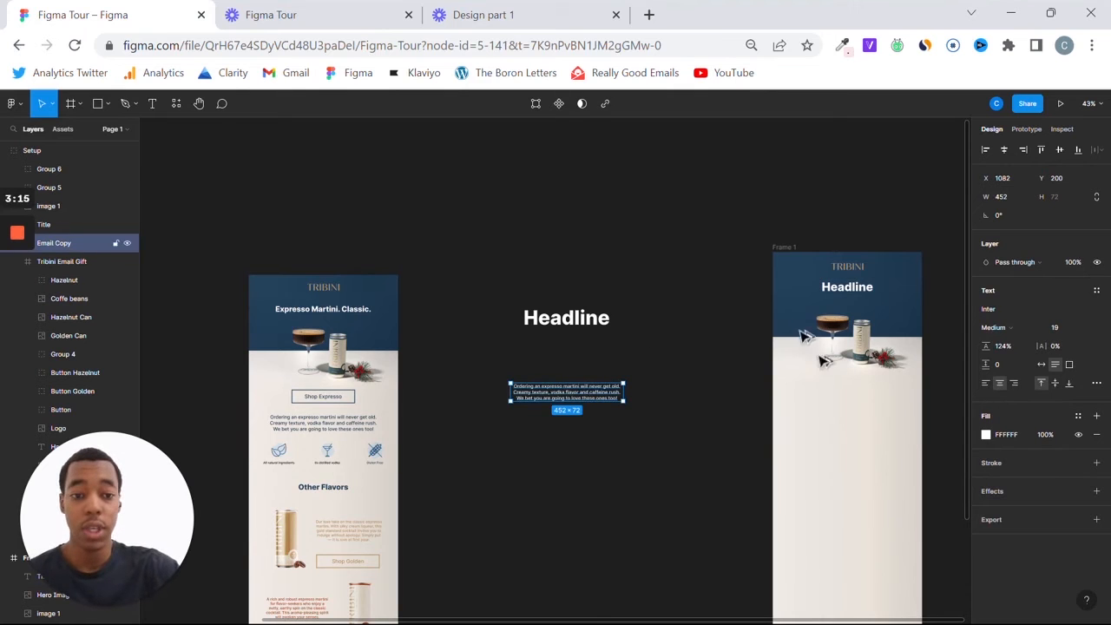
{"action": "left_click_drag", "start_coordinate": [590, 399], "coordinate": [871, 426]}
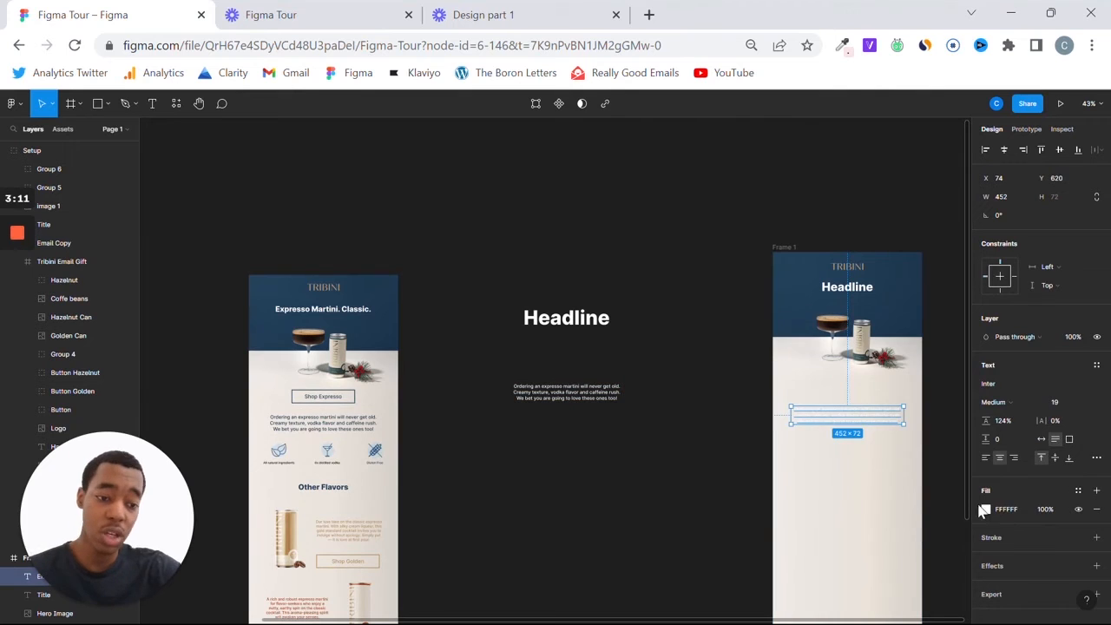
{"action": "scroll", "coordinate": [643, 427], "scroll_direction": "down", "scroll_amount": 2}
{"action": "scroll", "coordinate": [643, 426], "scroll_direction": "down", "scroll_amount": 5}
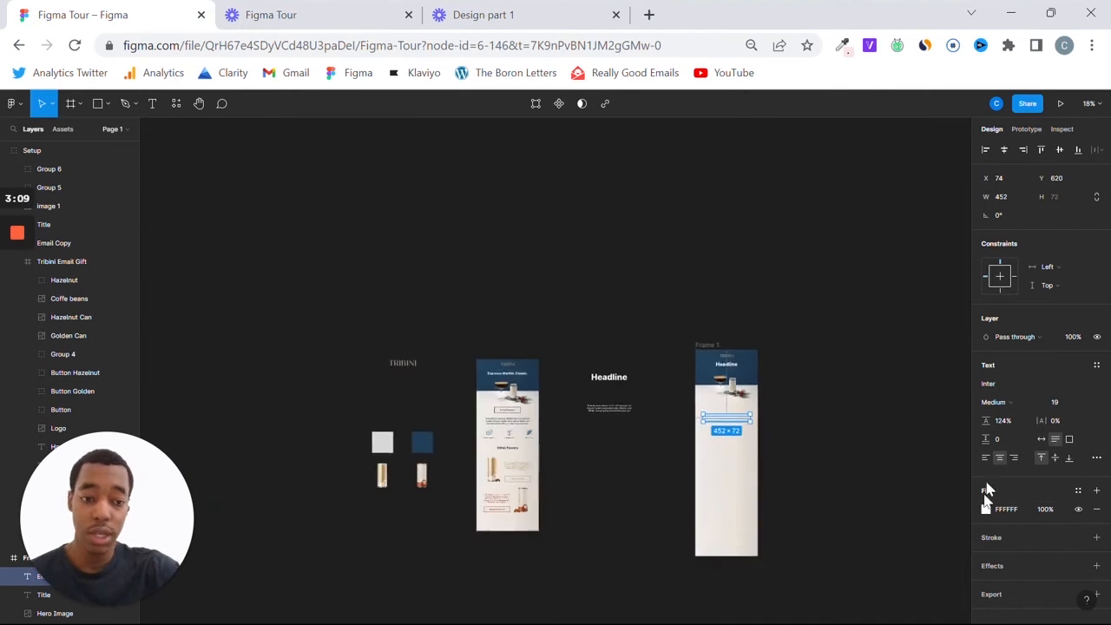
{"action": "left_click", "coordinate": [986, 511]}
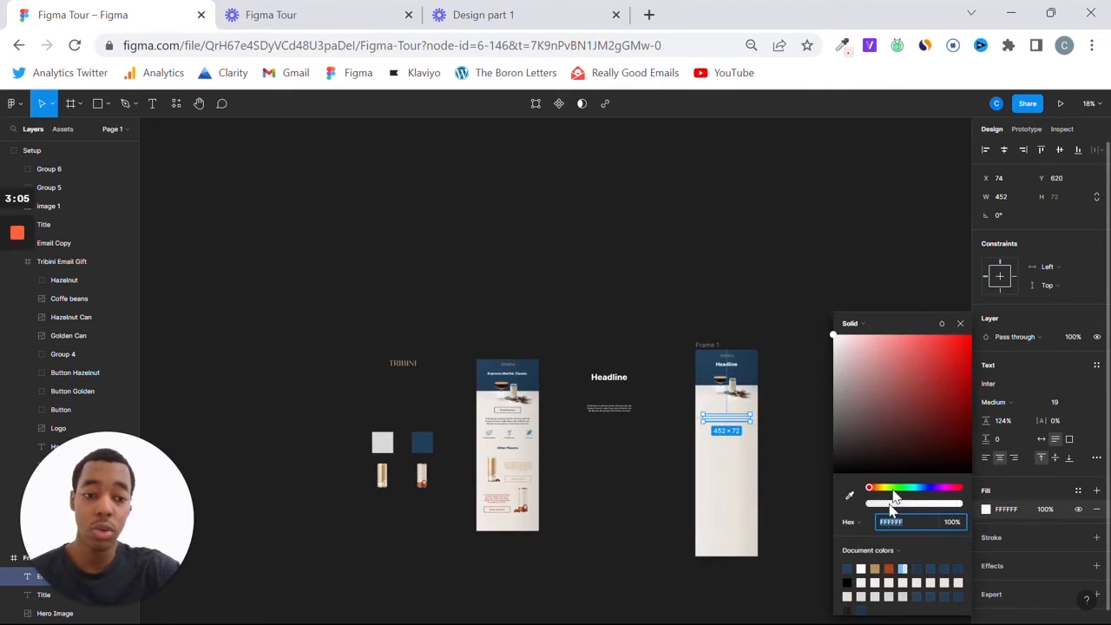
{"action": "left_click", "coordinate": [777, 422]}
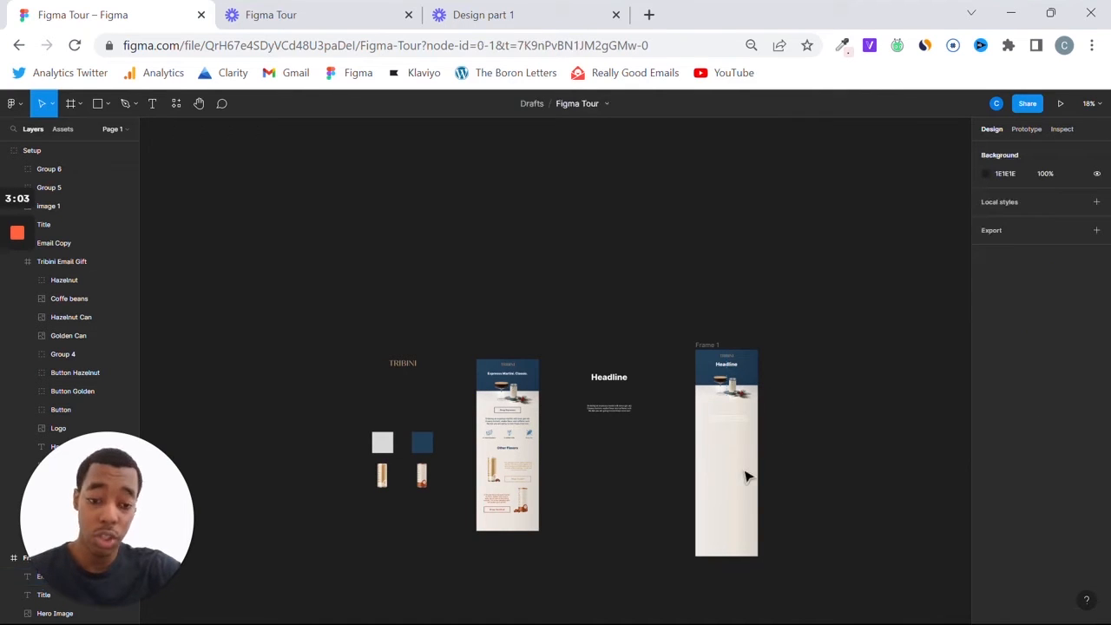
{"action": "key", "text": "i"}
{"action": "scroll", "coordinate": [734, 375], "scroll_direction": "up", "scroll_amount": 1}
{"action": "scroll", "coordinate": [733, 395], "scroll_direction": "up", "scroll_amount": 2}
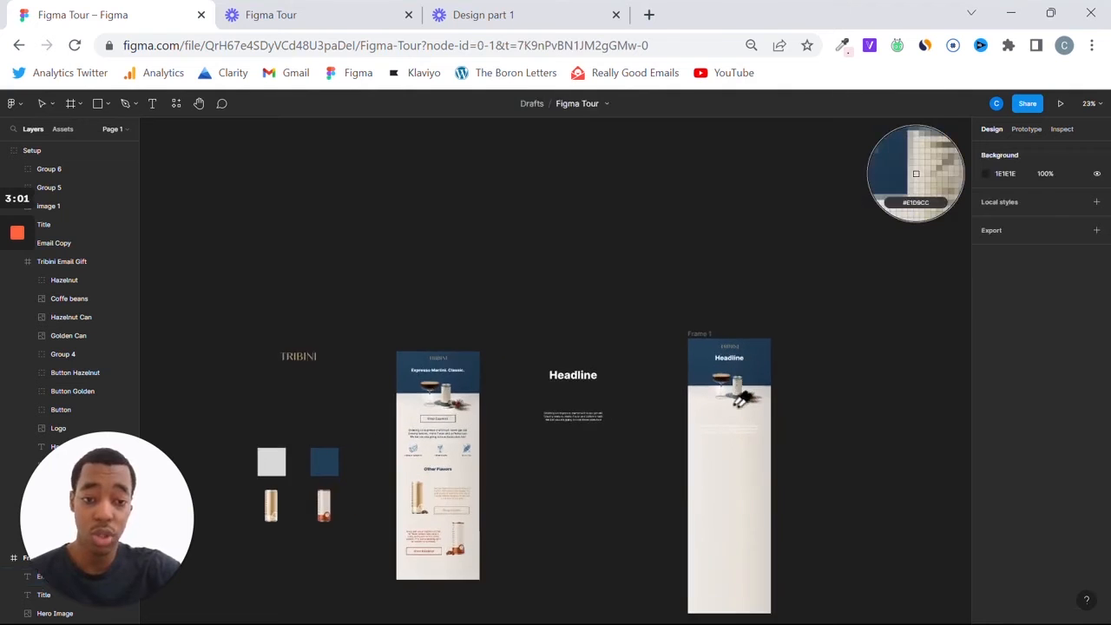
{"action": "scroll", "coordinate": [771, 401], "scroll_direction": "up", "scroll_amount": 2}
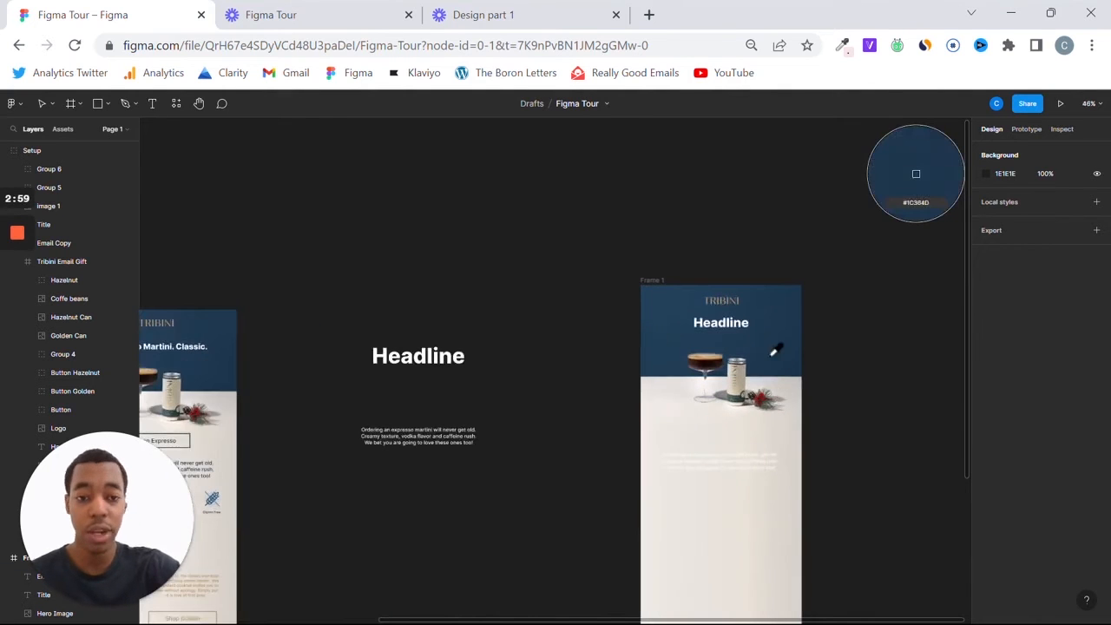
{"action": "scroll", "coordinate": [769, 350], "scroll_direction": "down", "scroll_amount": 1}
{"action": "scroll", "coordinate": [766, 352], "scroll_direction": "up", "scroll_amount": 2}
{"action": "scroll", "coordinate": [767, 351], "scroll_direction": "up", "scroll_amount": 2}
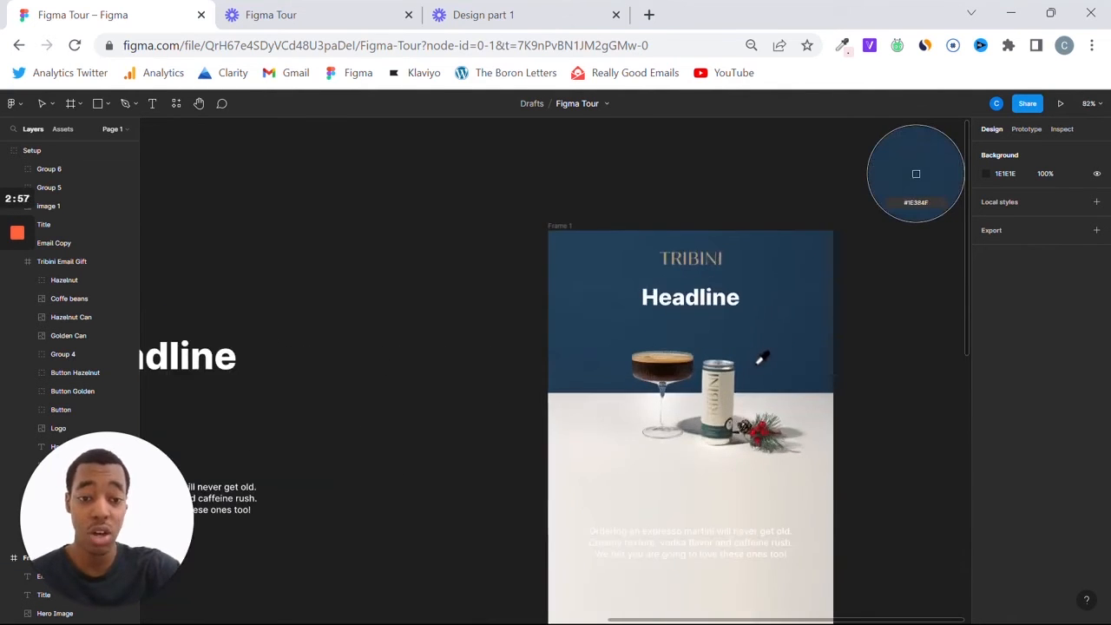
{"action": "key", "text": "Escape"}
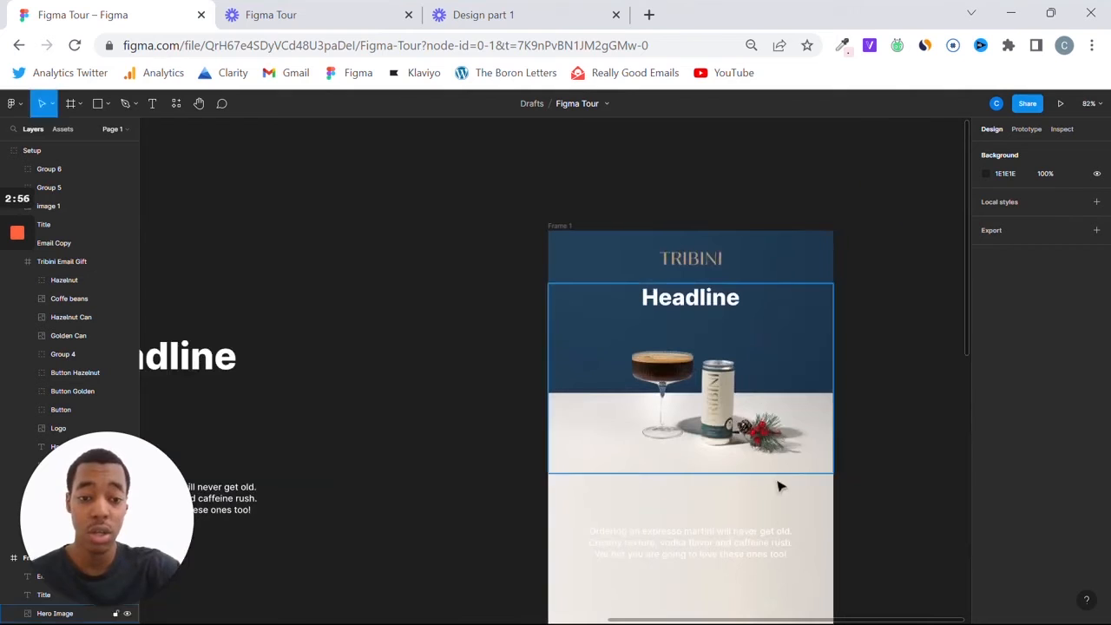
Recolour Frame 1's three-line body copy with the dark blue 1D374E sampled from the hero image's background
{"action": "left_click", "coordinate": [757, 545]}
{"action": "key", "text": "i"}
{"action": "left_click", "coordinate": [786, 372]}
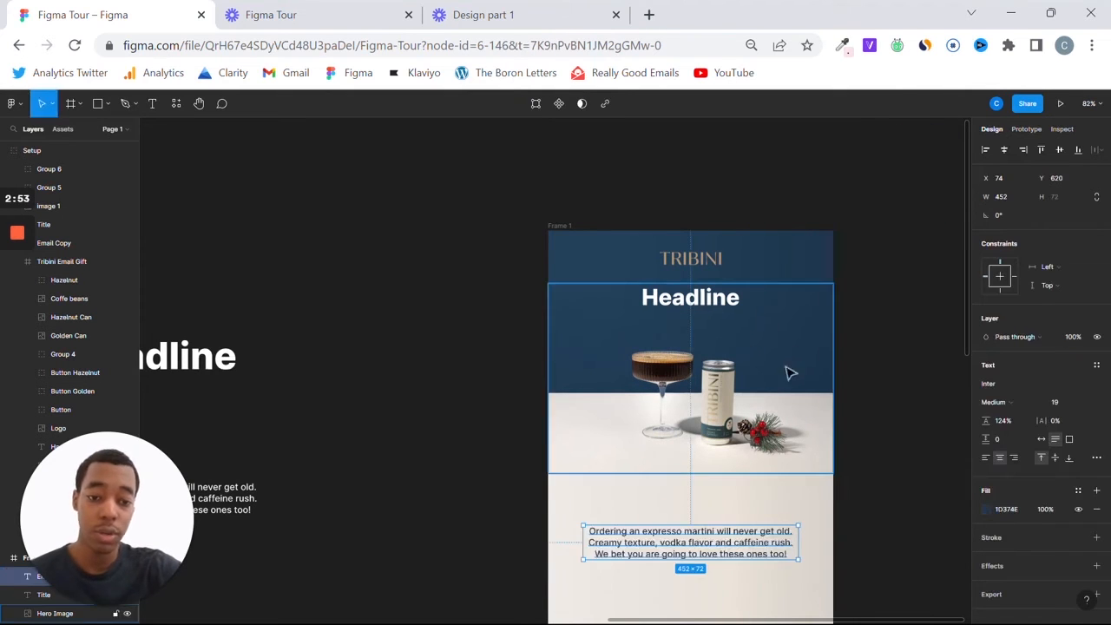
{"action": "left_click", "coordinate": [514, 539]}
Duplicate Frame 1's body copy directly below the original at Y 749, keeping it horizontally centred
{"action": "scroll", "coordinate": [468, 539], "scroll_direction": "down", "scroll_amount": 3}
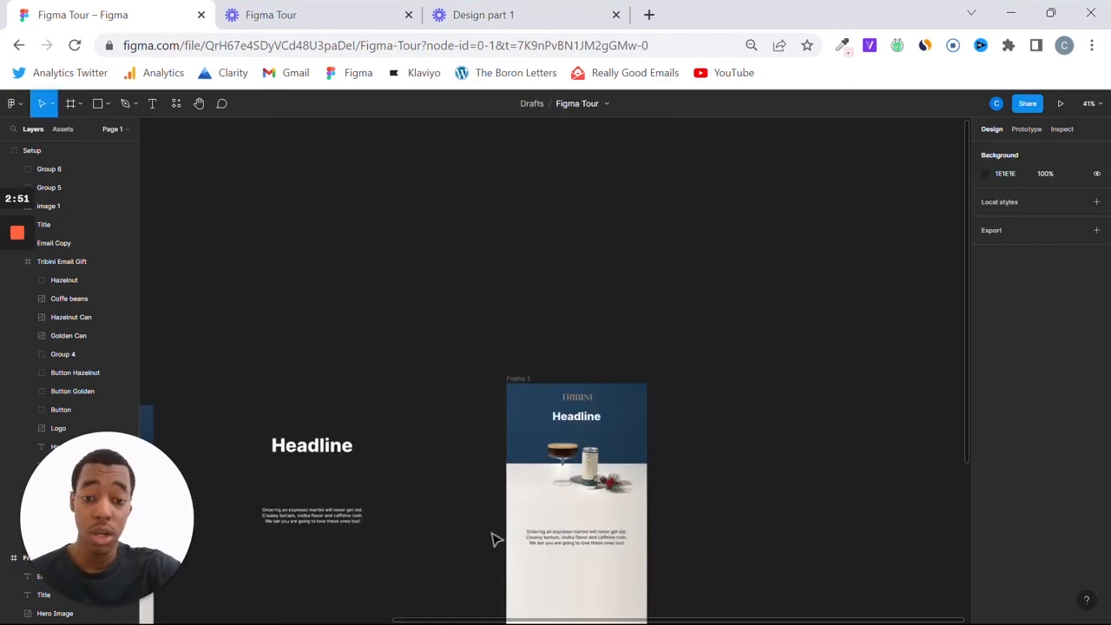
{"action": "scroll", "coordinate": [494, 538], "scroll_direction": "left", "scroll_amount": 6}
{"action": "scroll", "coordinate": [590, 555], "scroll_direction": "left", "scroll_amount": 5}
{"action": "scroll", "coordinate": [607, 557], "scroll_direction": "down", "scroll_amount": 1}
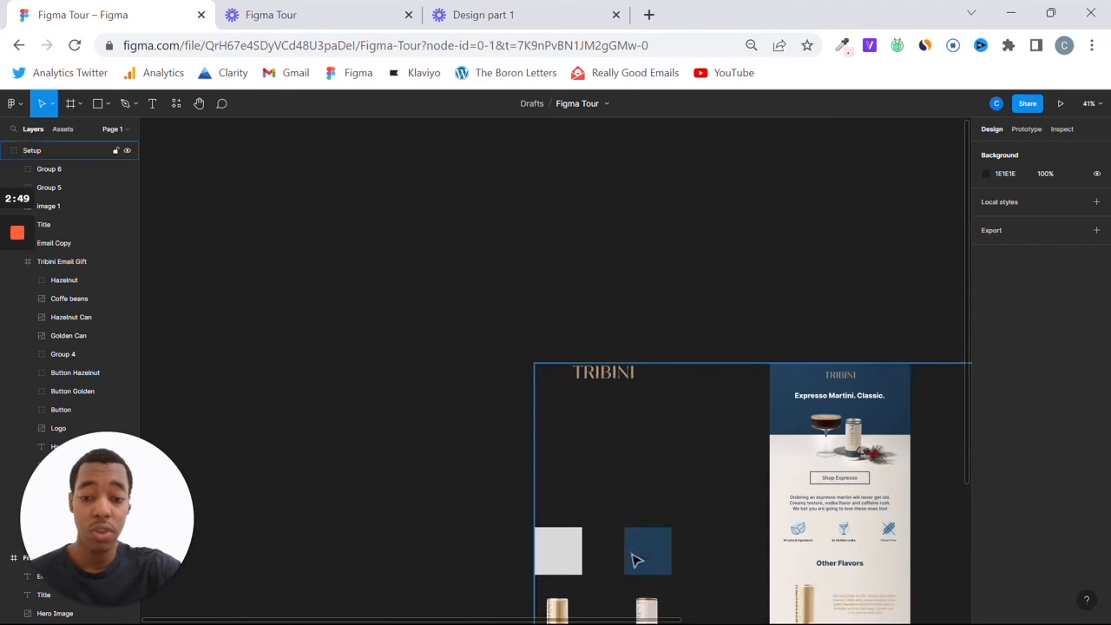
{"action": "scroll", "coordinate": [642, 549], "scroll_direction": "right", "scroll_amount": 5}
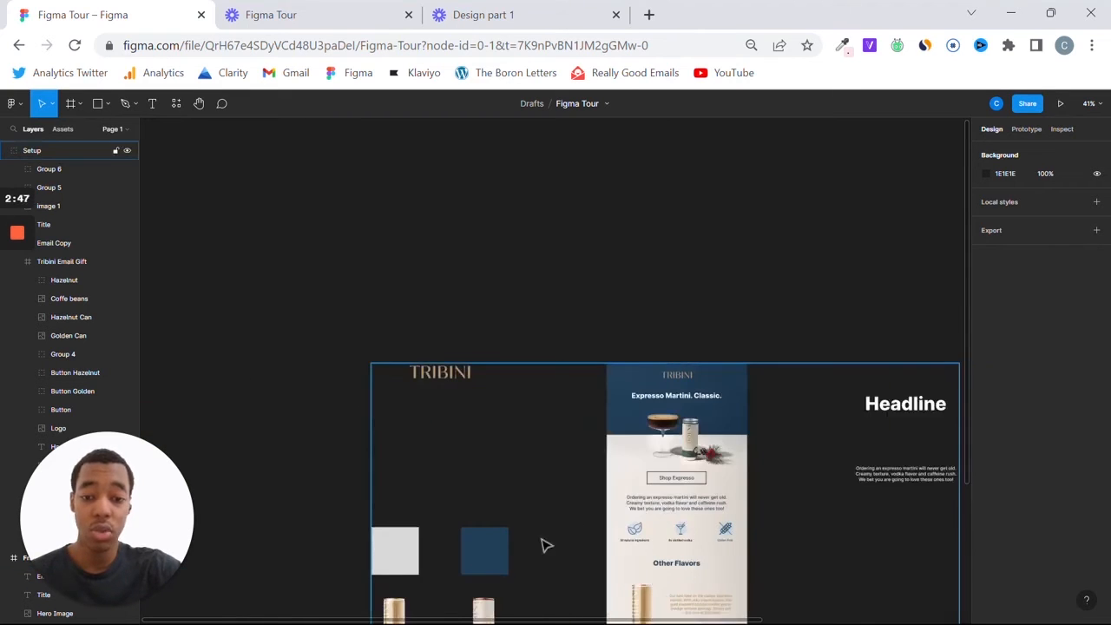
{"action": "scroll", "coordinate": [657, 482], "scroll_direction": "right", "scroll_amount": 10}
{"action": "scroll", "coordinate": [674, 530], "scroll_direction": "up", "scroll_amount": 3}
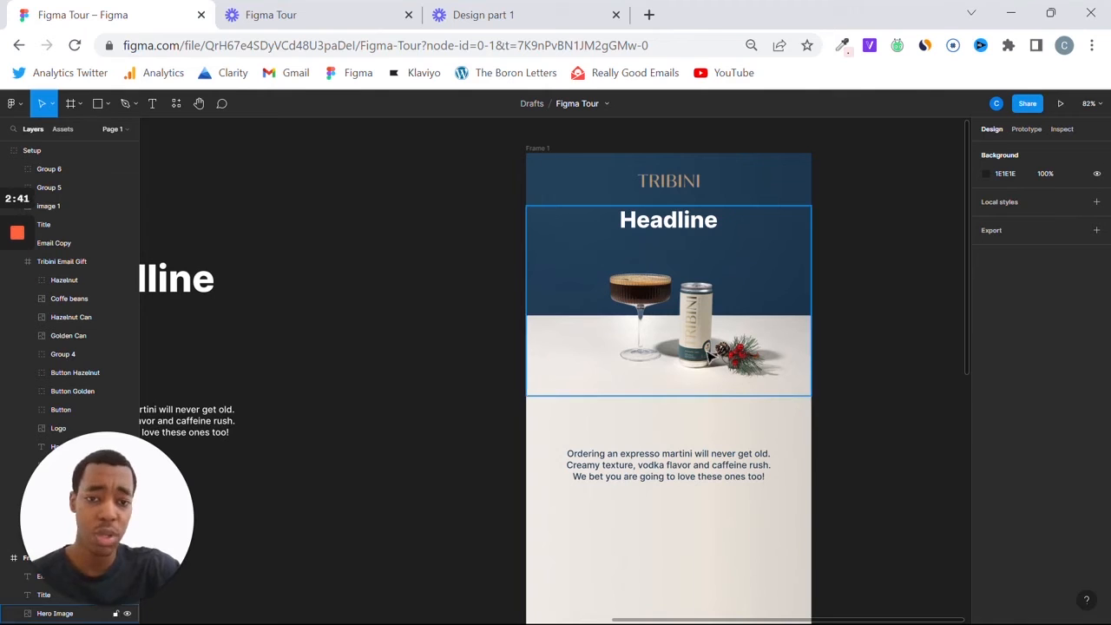
{"action": "left_click", "coordinate": [669, 476]}
{"action": "left_click_drag", "start_coordinate": [680, 465], "coordinate": [681, 526]}
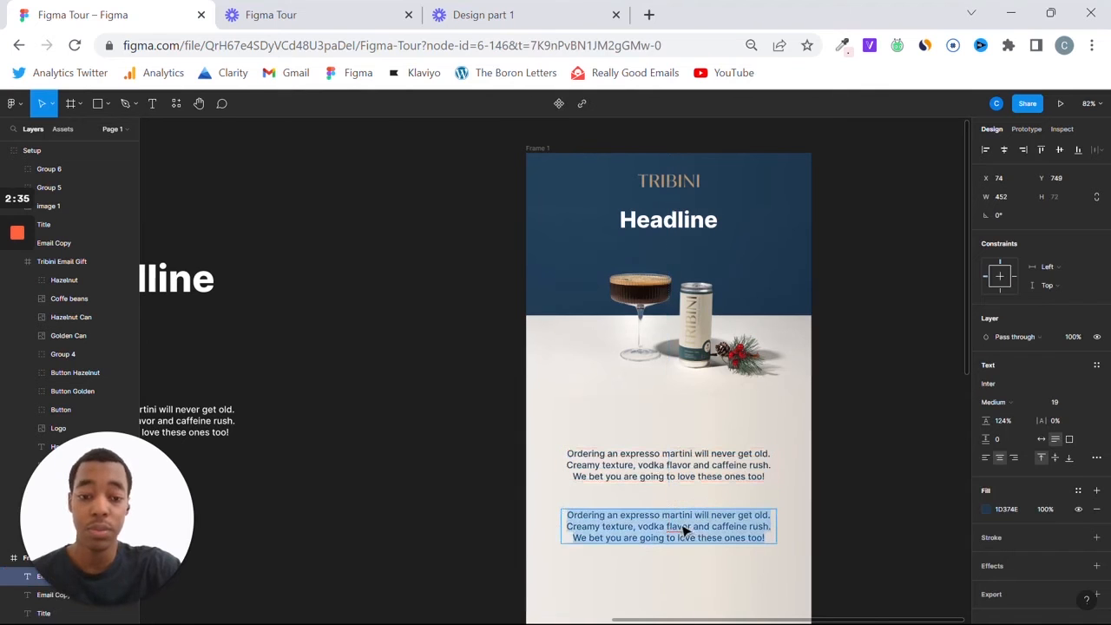
Replace the duplicated body copy's text with "Shop now"
{"action": "type", "text": "Sho"}
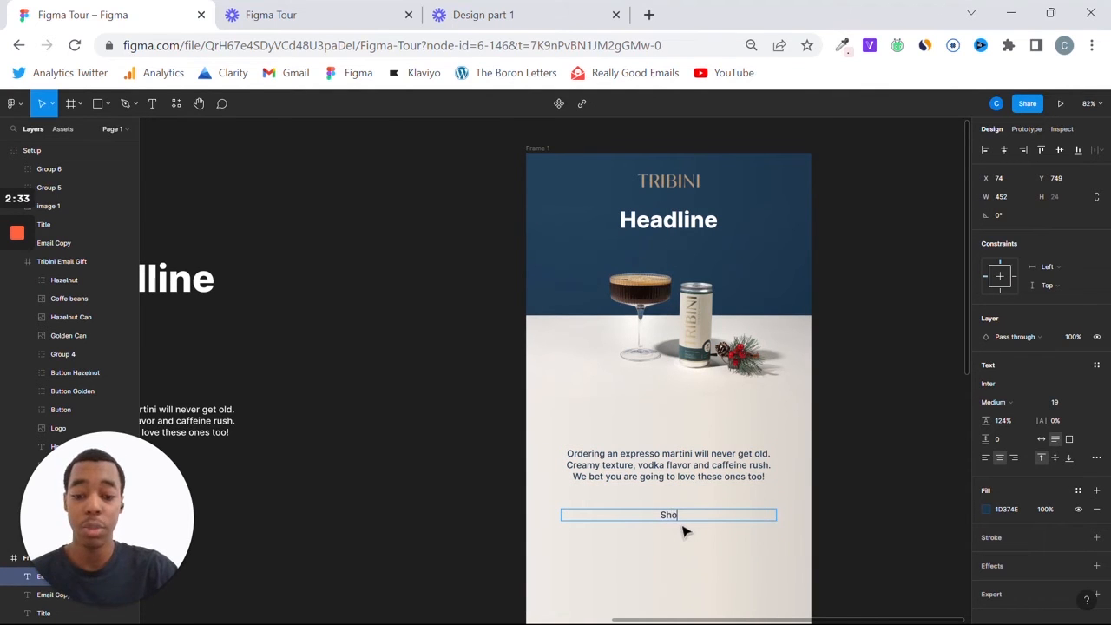
{"action": "type", "text": "p now"}
{"action": "key", "text": "BackSpace"}
{"action": "key", "text": "BackSpace"}
{"action": "key", "text": "BackSpace"}
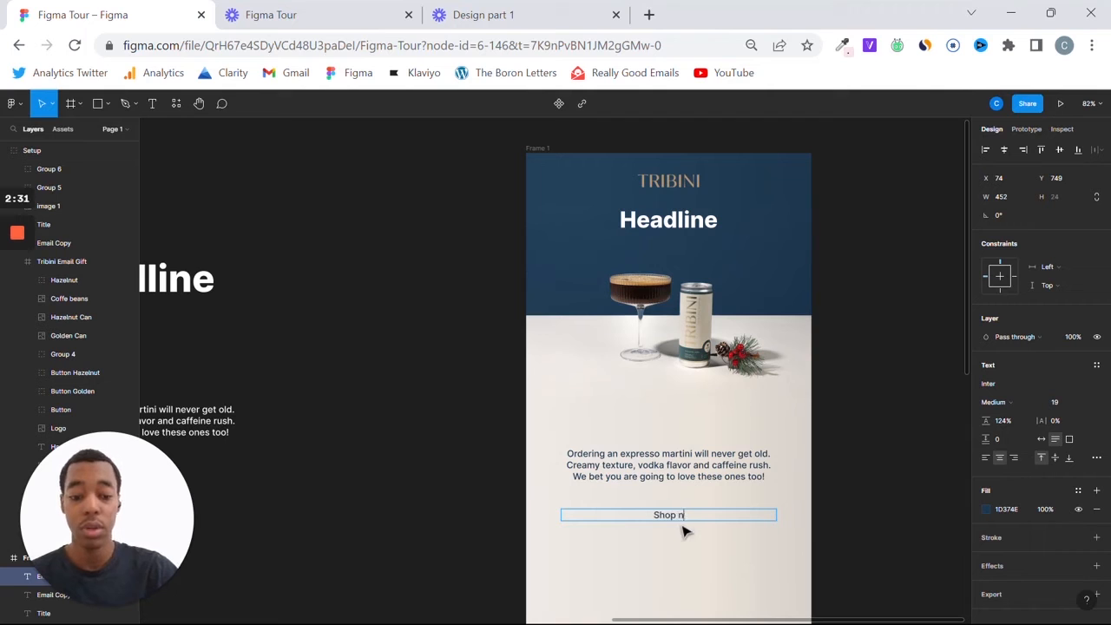
{"action": "type", "text": "now"}
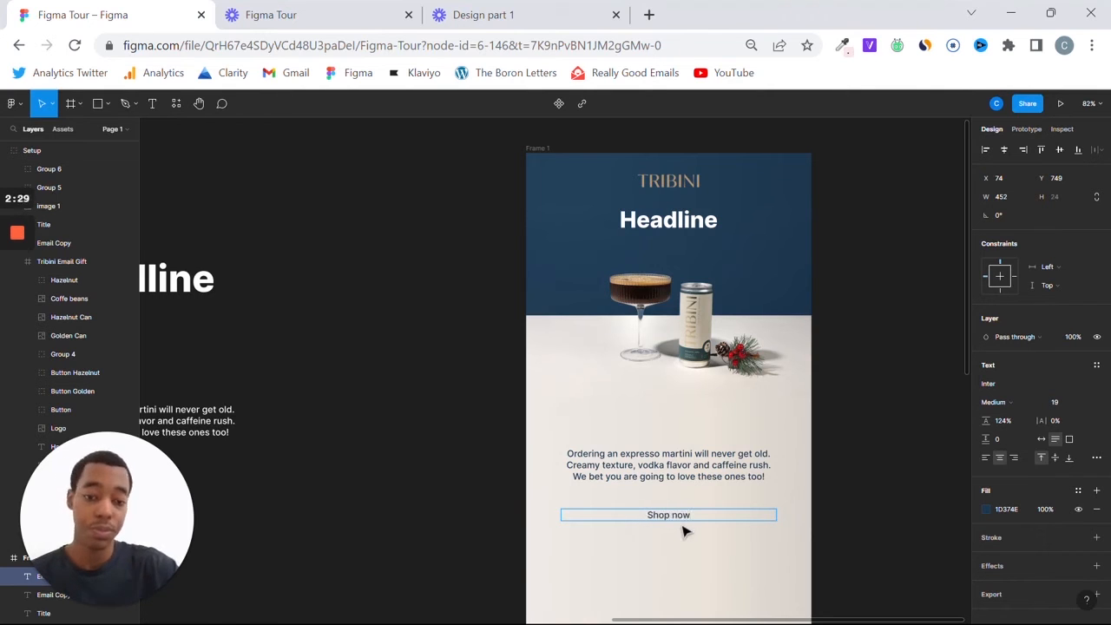
{"action": "key", "text": "Escape"}
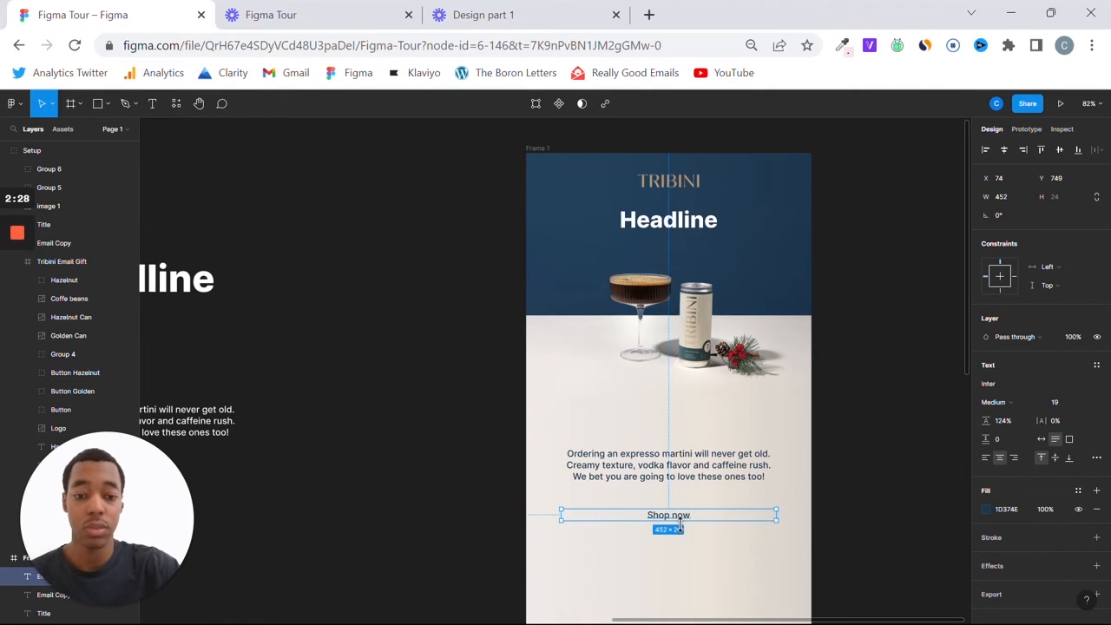
Draw a rectangle of about 175 × 62 around the "Shop now" text and move its layer behind the text
{"action": "left_click", "coordinate": [722, 575]}
{"action": "left_click", "coordinate": [97, 103]}
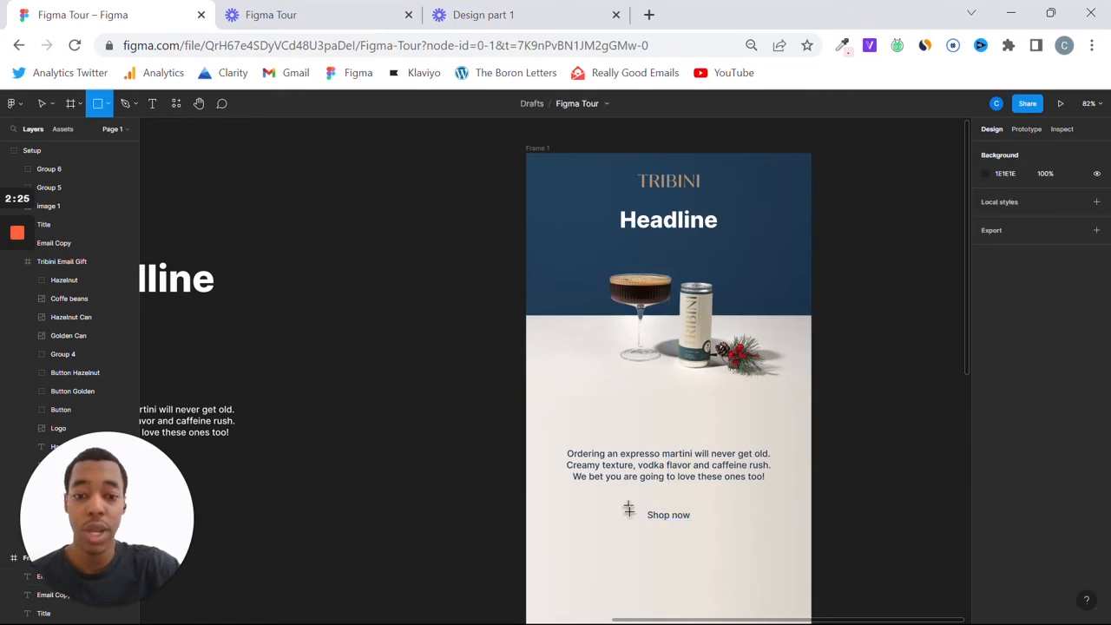
{"action": "left_click_drag", "start_coordinate": [626, 504], "coordinate": [710, 532]}
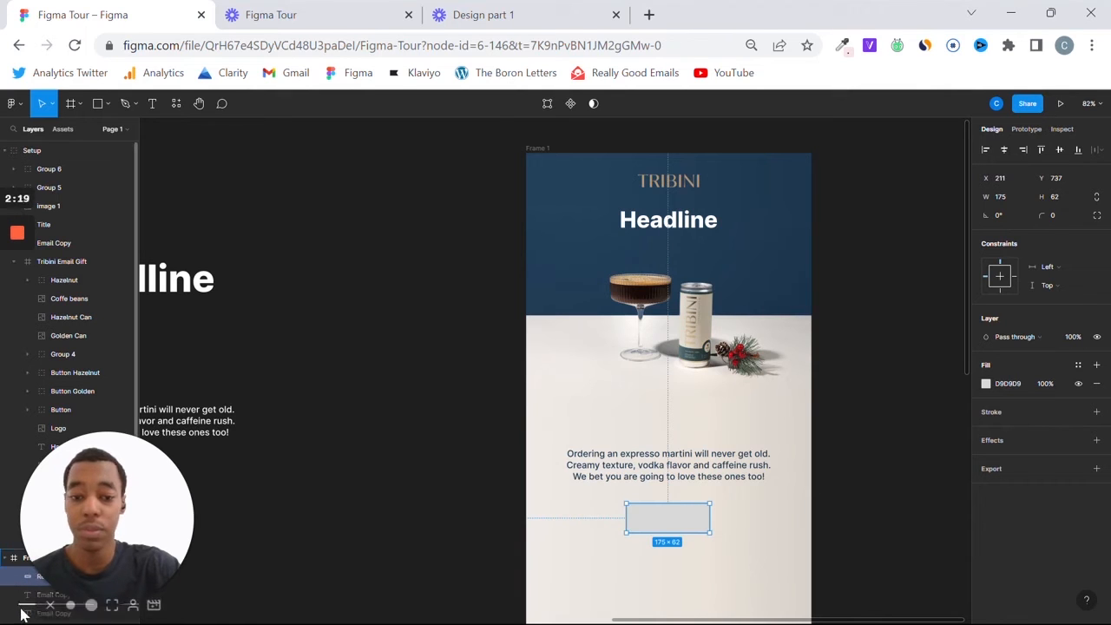
{"action": "left_click_drag", "start_coordinate": [20, 610], "coordinate": [20, 607]}
{"action": "left_click", "coordinate": [700, 556]}
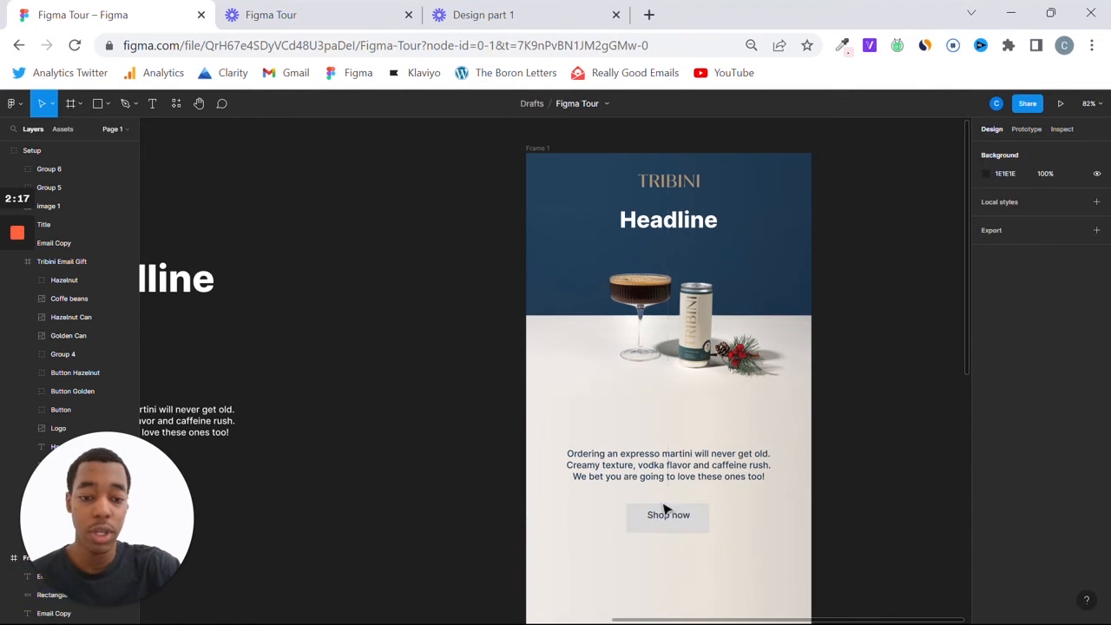
Align the "Shop now" text and its rectangle on their horizontal and vertical centres
{"action": "left_click_drag", "start_coordinate": [700, 556], "coordinate": [654, 497]}
{"action": "left_click", "coordinate": [1007, 152]}
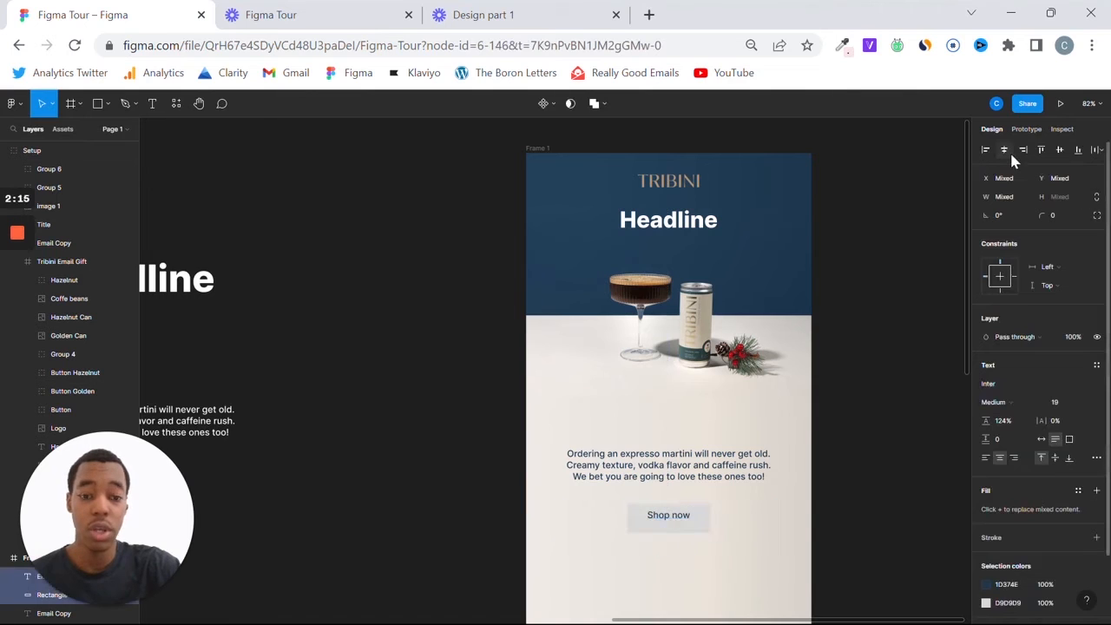
{"action": "left_click", "coordinate": [1059, 149]}
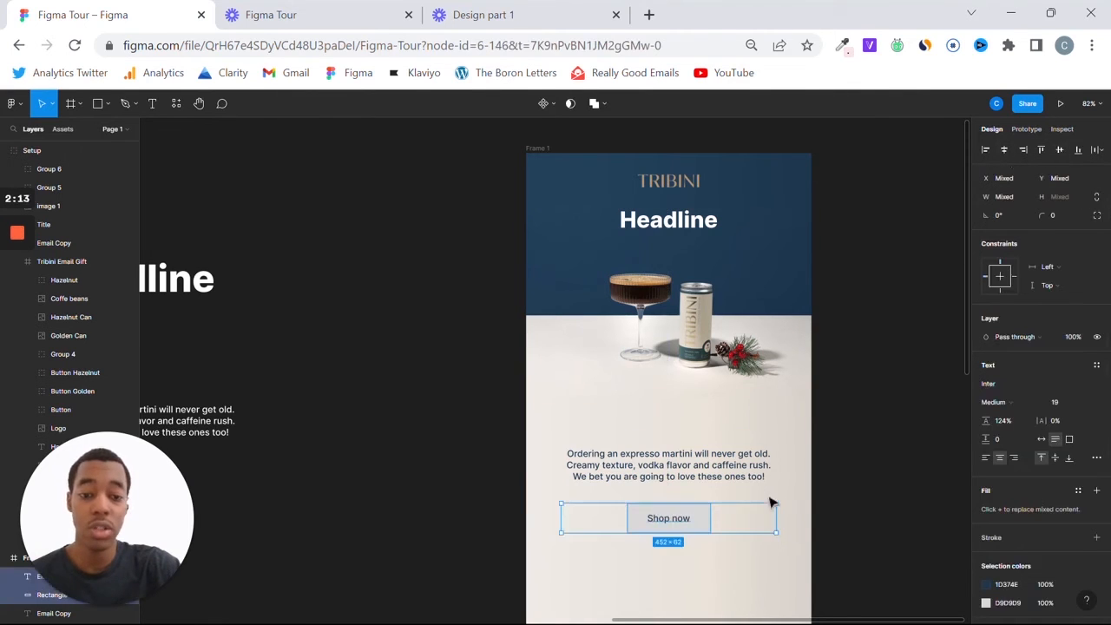
Remove the button rectangle's fill and add a black stroke
{"action": "scroll", "coordinate": [998, 547], "scroll_direction": "down", "scroll_amount": 2}
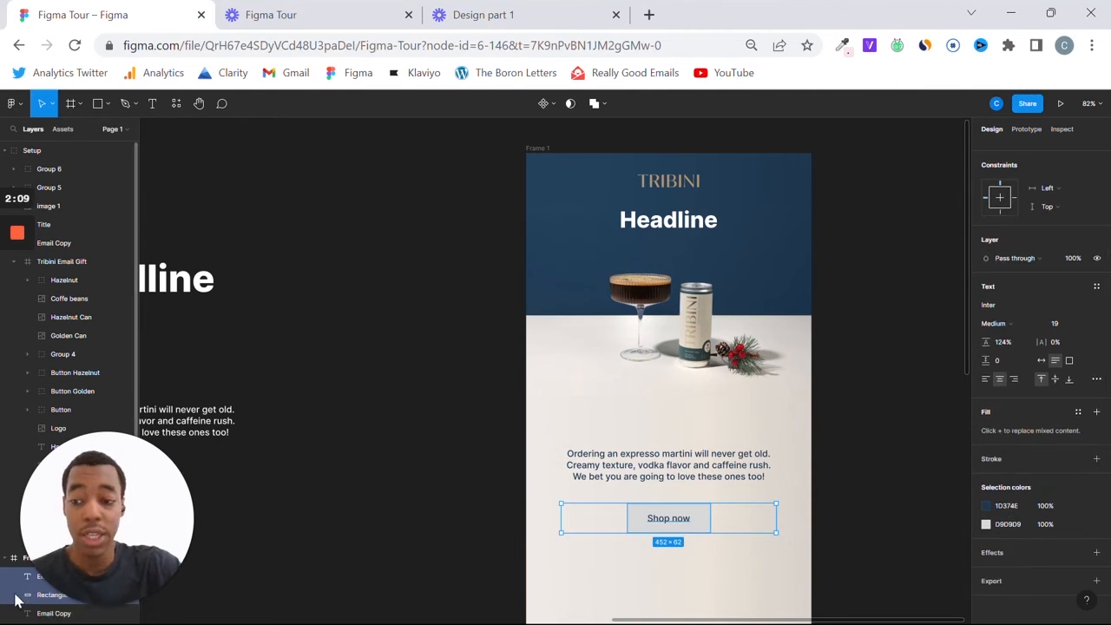
{"action": "left_click", "coordinate": [51, 595]}
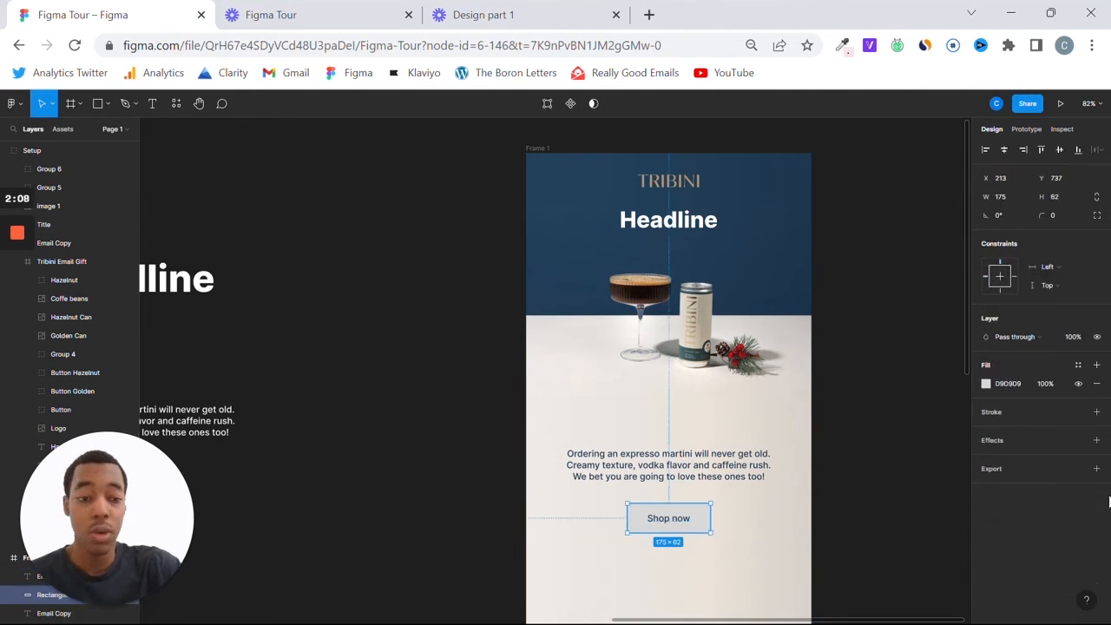
{"action": "left_click", "coordinate": [1098, 384]}
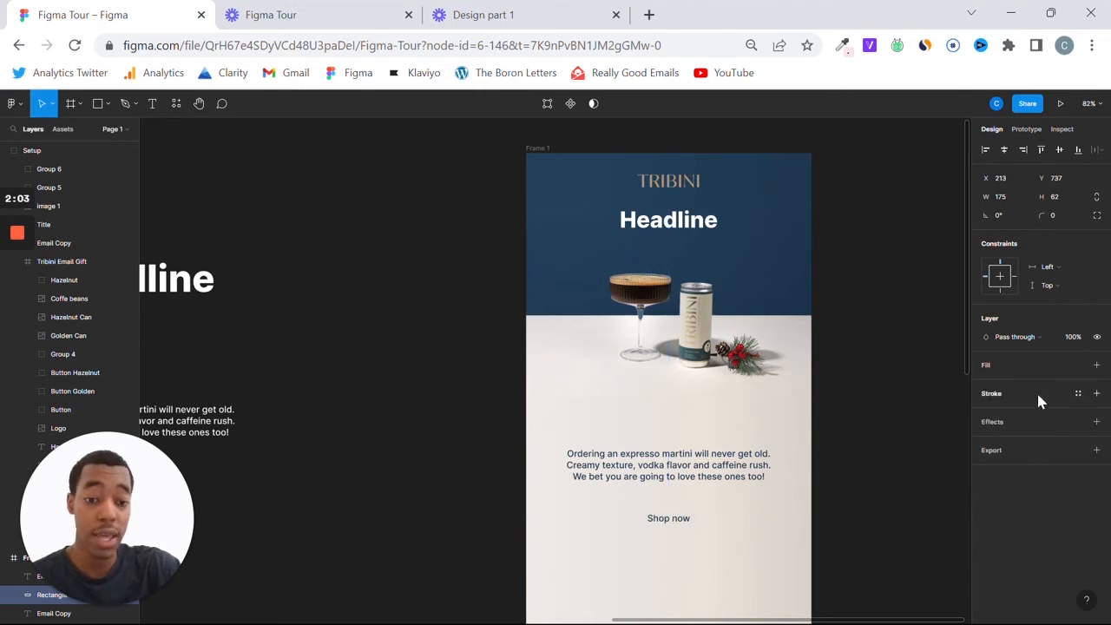
{"action": "left_click", "coordinate": [1011, 396]}
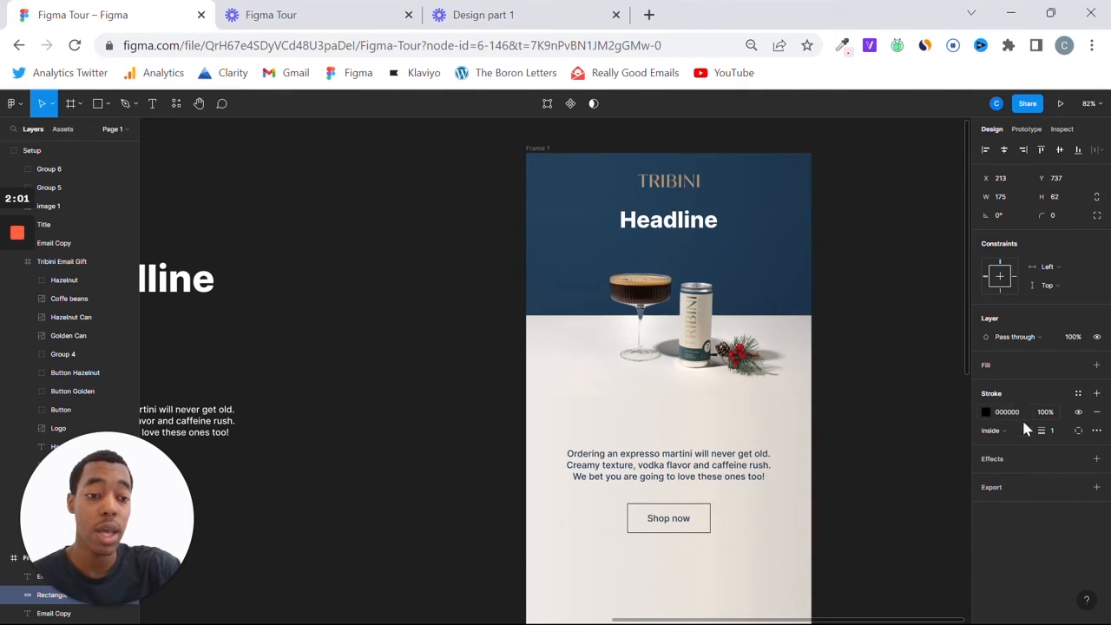
Set the button outline's stroke weight to 4 and its colour to the hero image's dark blue, 1D374E
{"action": "mouse_move", "coordinate": [1042, 430]}
{"action": "left_mouse_down"}
{"action": "mouse_move", "coordinate": [1064, 429]}
{"action": "mouse_move", "coordinate": [1051, 430]}
{"action": "left_mouse_up"}
{"action": "key", "text": "i"}
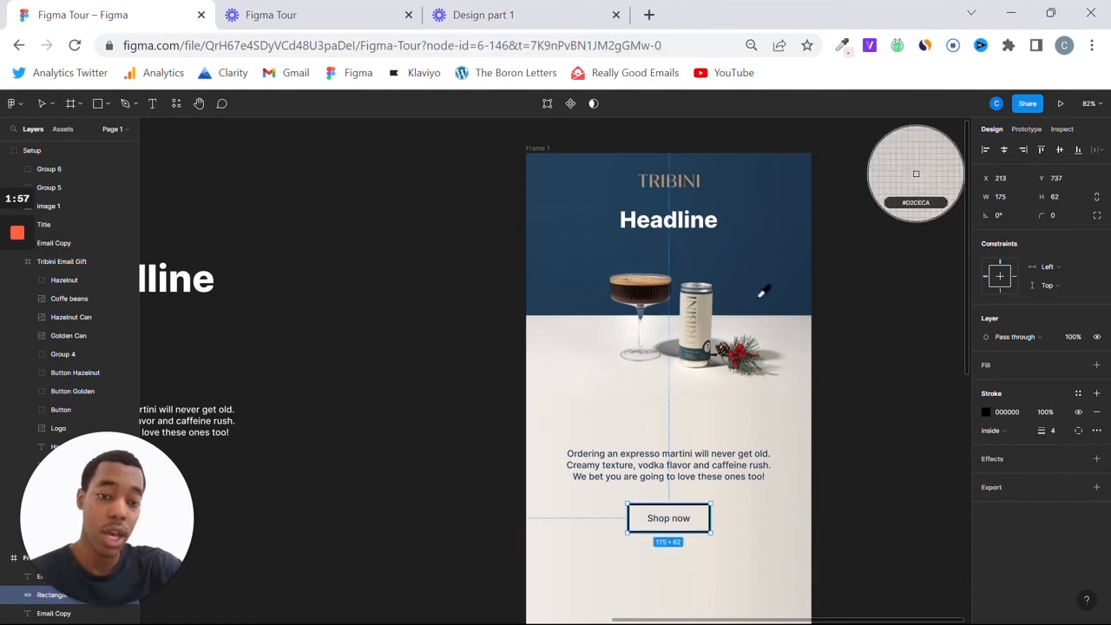
{"action": "left_click", "coordinate": [757, 297]}
{"action": "left_click", "coordinate": [872, 504]}
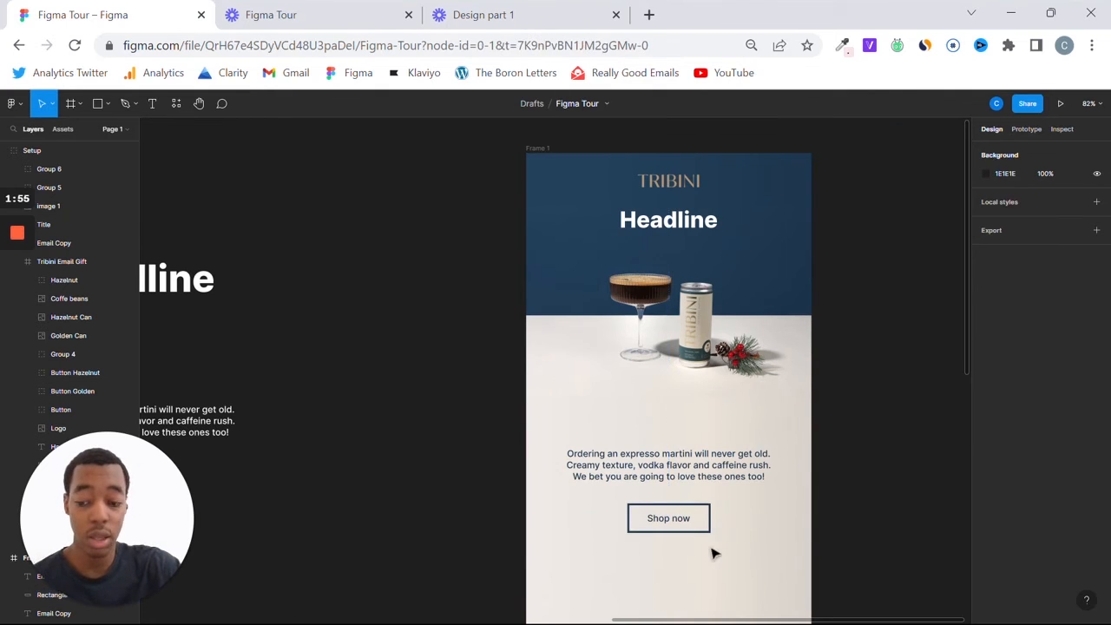
Resize the button outline about its centre to about 205 × 50 and reduce its stroke weight to 3
{"action": "scroll", "coordinate": [712, 551], "scroll_direction": "up", "scroll_amount": 5}
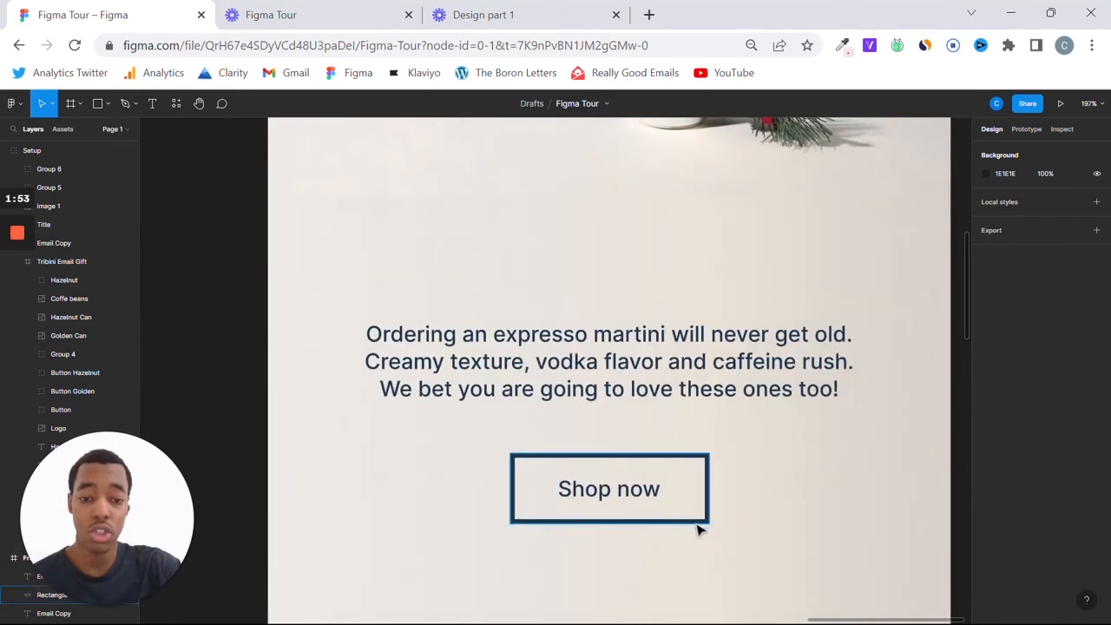
{"action": "left_click", "coordinate": [698, 524]}
{"action": "left_click_drag", "start_coordinate": [716, 499], "coordinate": [726, 496]}
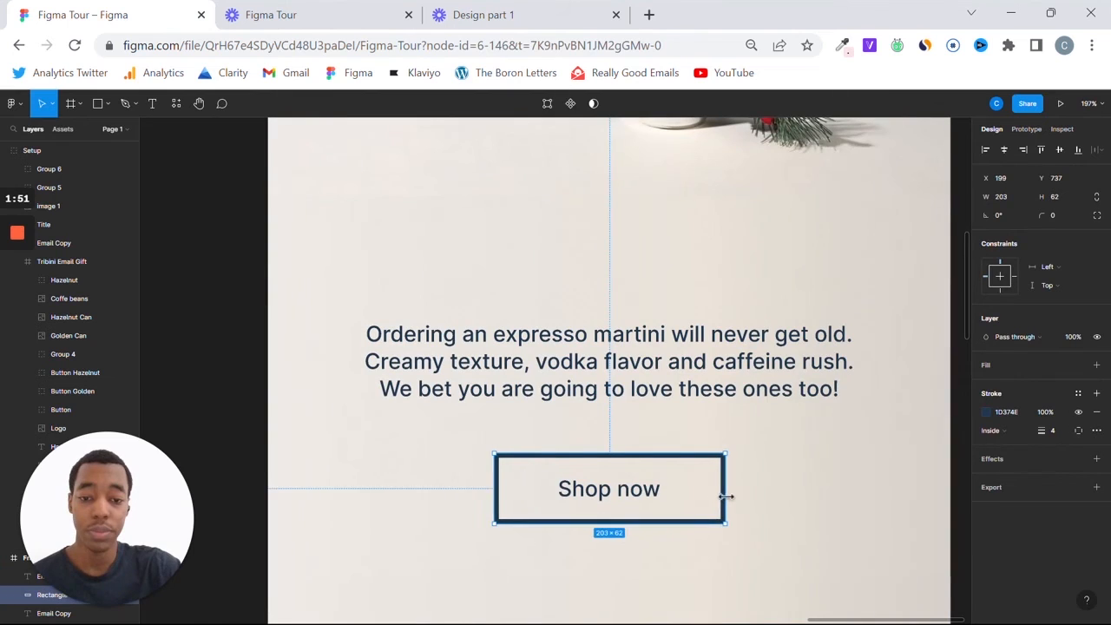
{"action": "mouse_move", "coordinate": [674, 519]}
{"action": "left_mouse_down"}
{"action": "mouse_move", "coordinate": [669, 509]}
{"action": "mouse_move", "coordinate": [673, 518]}
{"action": "left_mouse_up"}
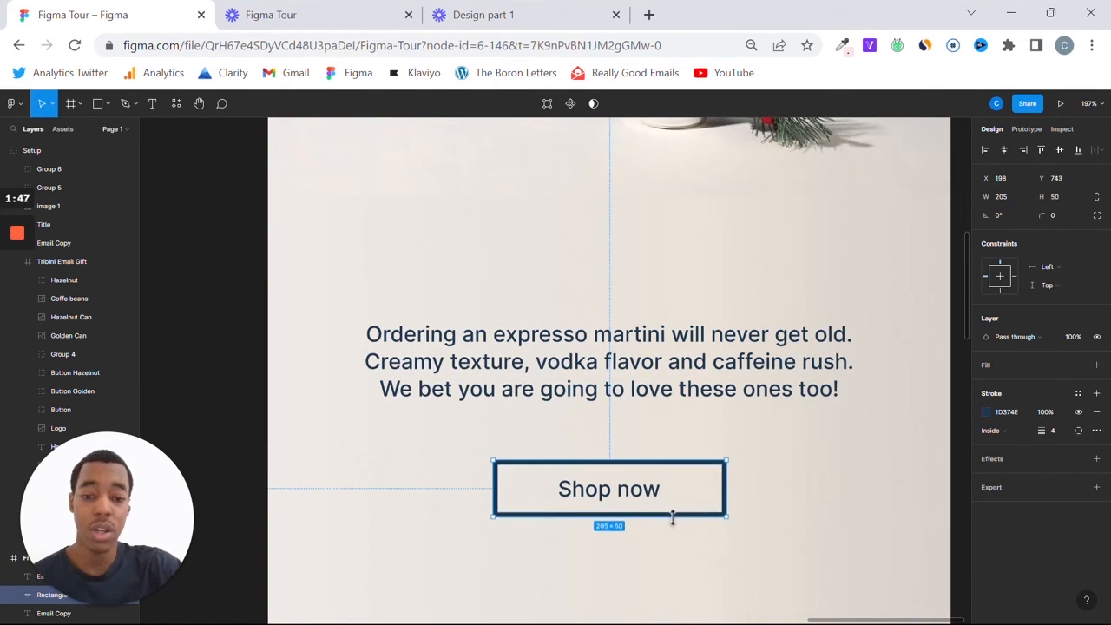
{"action": "left_click_drag", "start_coordinate": [1038, 429], "coordinate": [1032, 429]}
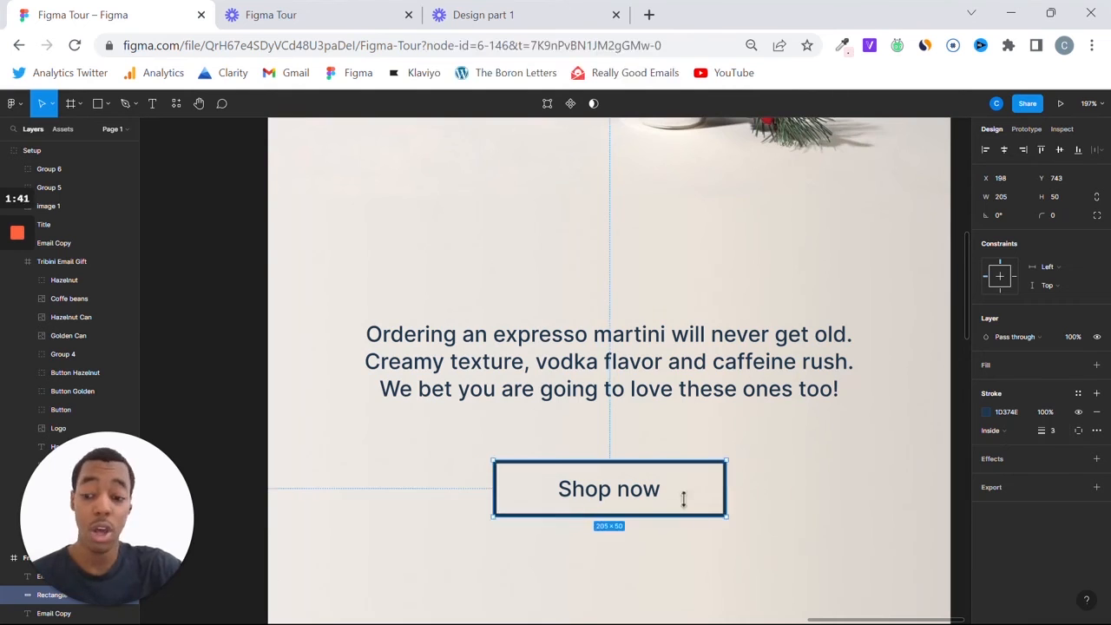
Group the "Shop now" text with its outline and place the button above the body copy, below the hero products
{"action": "scroll", "coordinate": [683, 498], "scroll_direction": "down", "scroll_amount": 5}
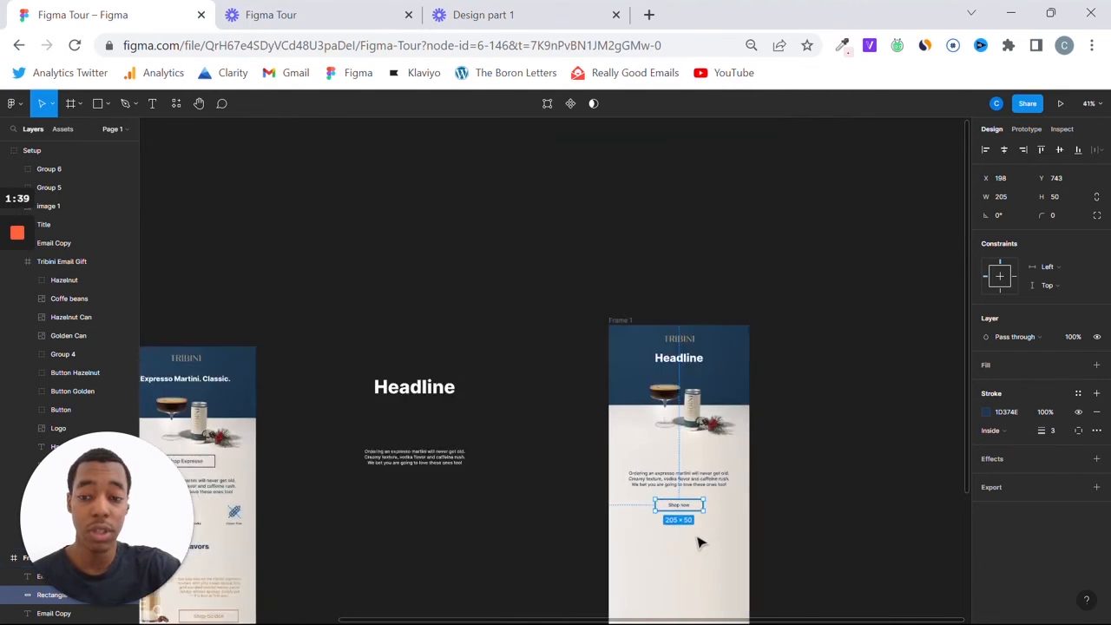
{"action": "scroll", "coordinate": [718, 523], "scroll_direction": "up", "scroll_amount": 3}
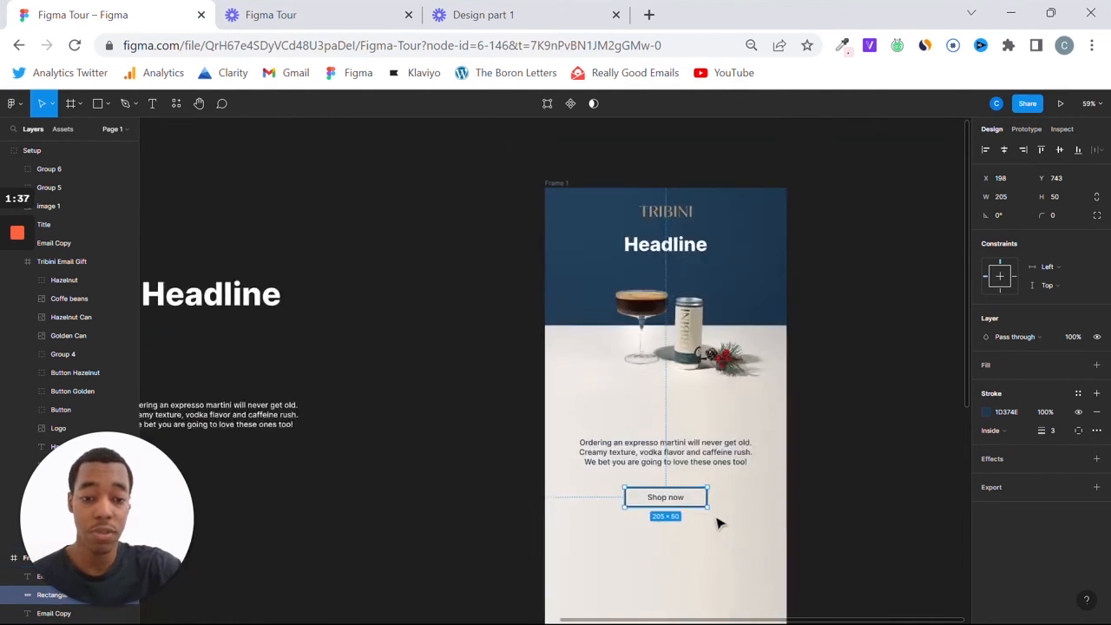
{"action": "scroll", "coordinate": [718, 523], "scroll_direction": "up", "scroll_amount": 1}
{"action": "left_click_drag", "start_coordinate": [691, 532], "coordinate": [680, 436]}
{"action": "key", "text": "ctrl+g"}
Shift Frame 1's body copy down 20 px to Y 640 to widen the gap below the button
{"action": "left_click", "coordinate": [683, 458]}
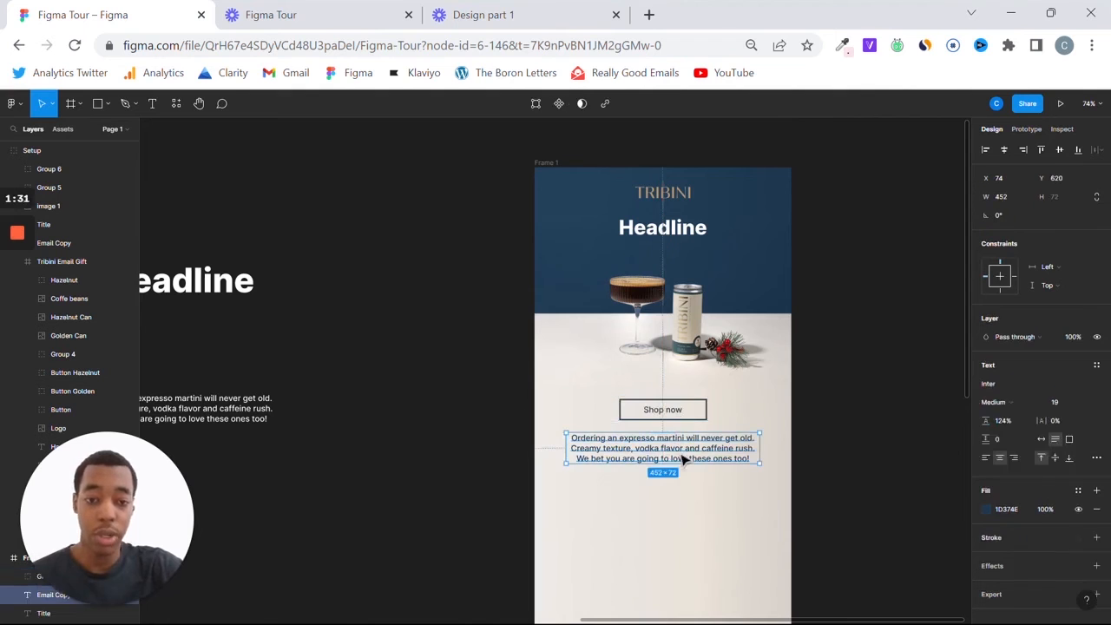
{"action": "key", "text": "shift+Down"}
{"action": "key", "text": "shift+Down"}
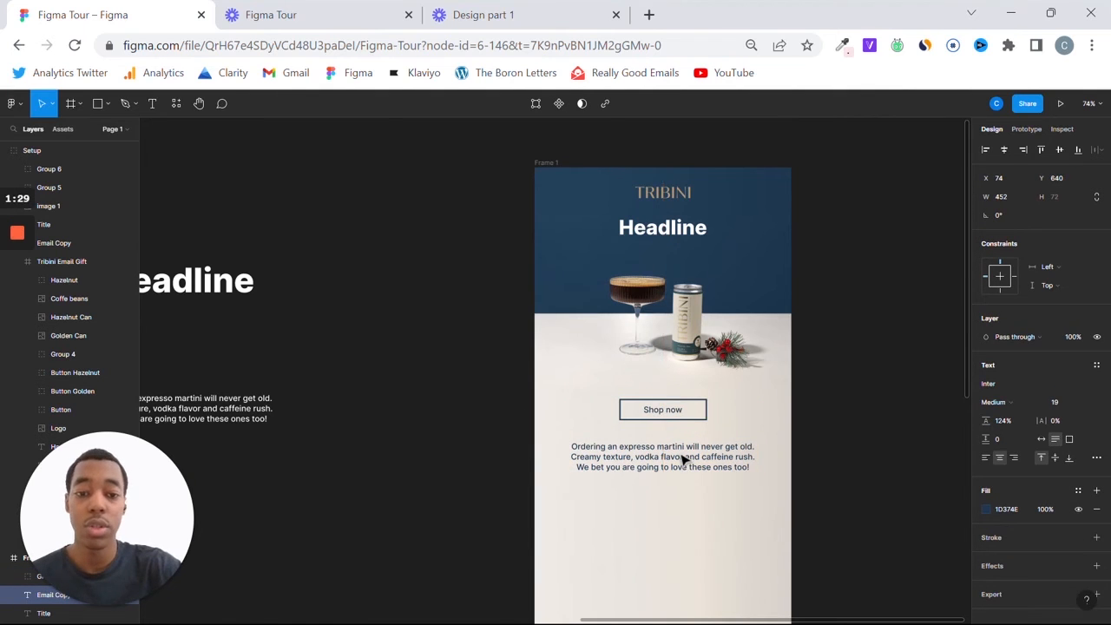
Examine the reference email's row of three captioned icons below the body copy and the sample assets beside the email
{"action": "scroll", "coordinate": [684, 458], "scroll_direction": "down", "scroll_amount": 5}
{"action": "scroll", "coordinate": [686, 512], "scroll_direction": "left", "scroll_amount": 5}
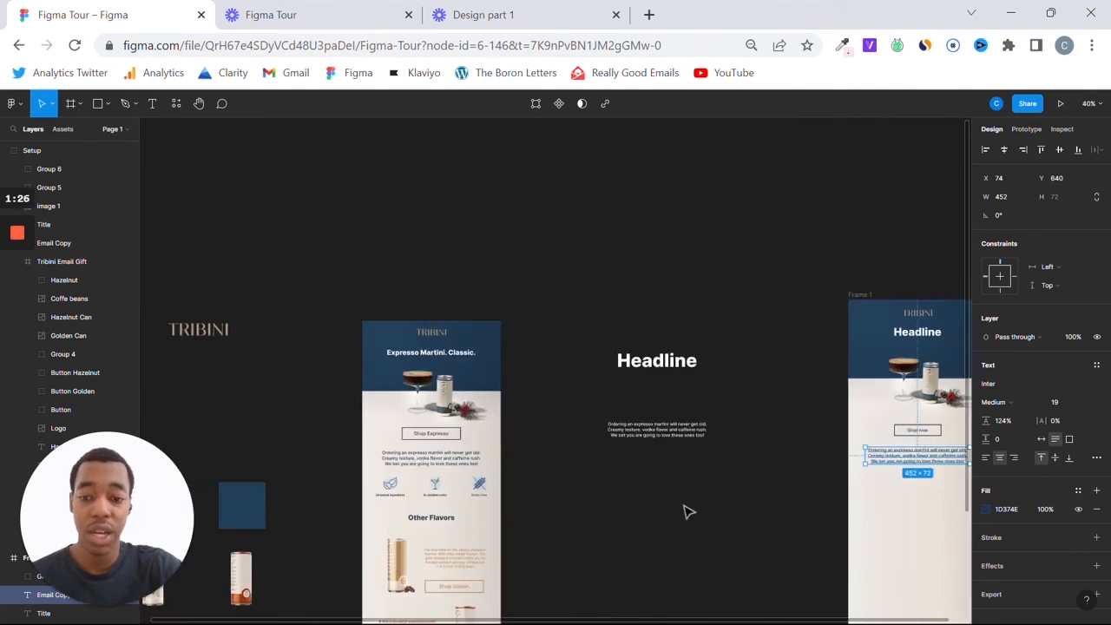
{"action": "scroll", "coordinate": [605, 496], "scroll_direction": "up", "scroll_amount": 5}
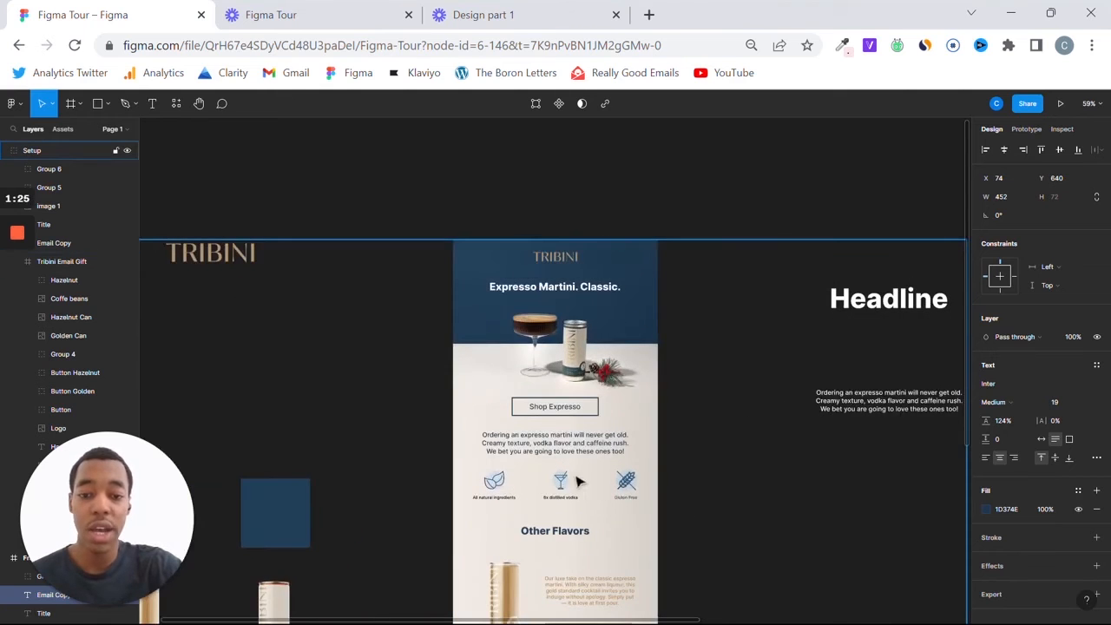
{"action": "scroll", "coordinate": [579, 482], "scroll_direction": "up", "scroll_amount": 5}
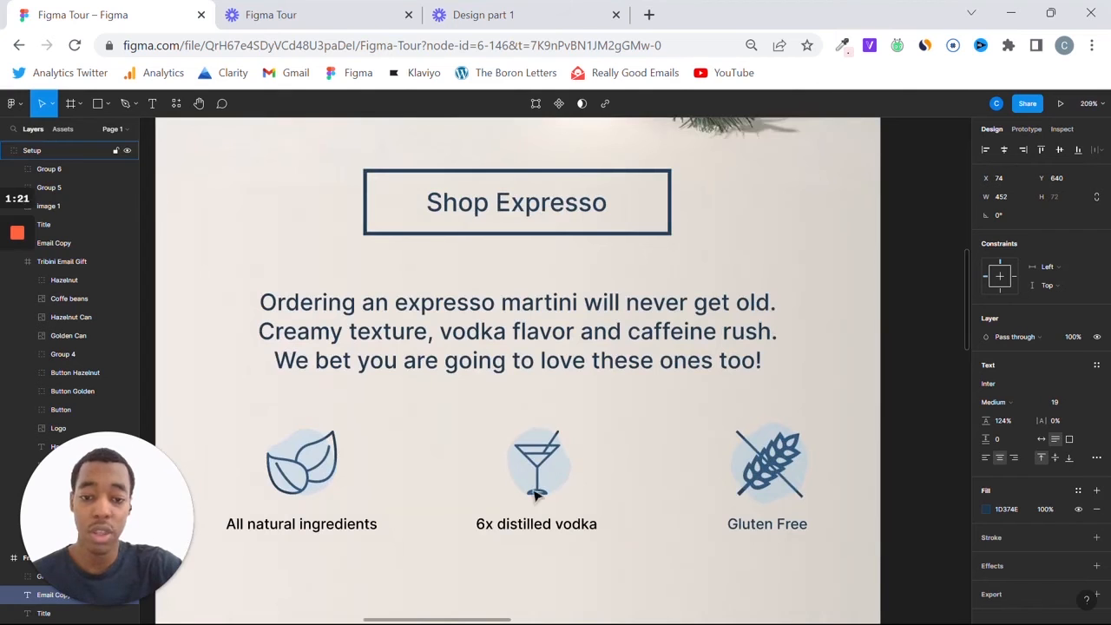
{"action": "scroll", "coordinate": [540, 494], "scroll_direction": "down", "scroll_amount": 5}
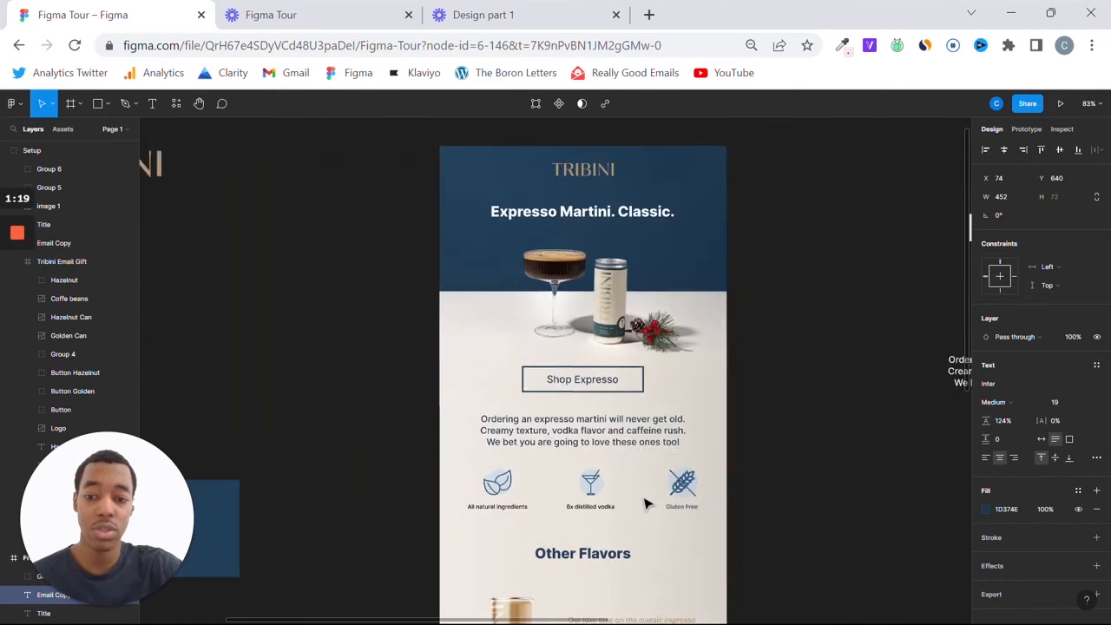
{"action": "scroll", "coordinate": [645, 511], "scroll_direction": "left", "scroll_amount": 3}
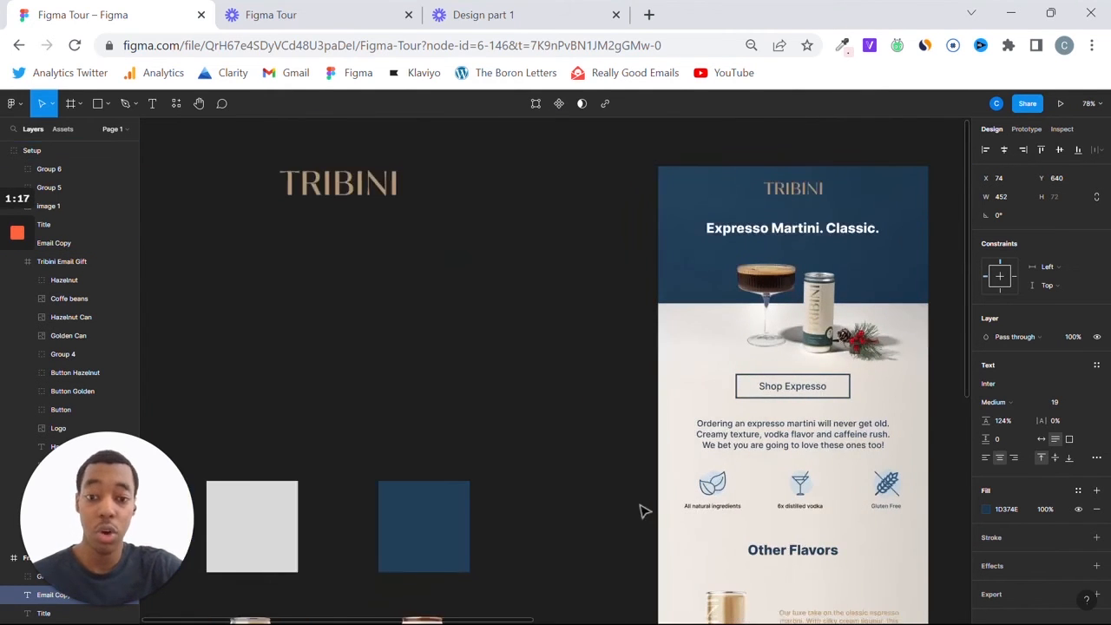
{"action": "scroll", "coordinate": [642, 511], "scroll_direction": "down", "scroll_amount": 4}
{"action": "scroll", "coordinate": [718, 509], "scroll_direction": "up", "scroll_amount": 2}
{"action": "scroll", "coordinate": [714, 508], "scroll_direction": "up", "scroll_amount": 3}
{"action": "scroll", "coordinate": [747, 504], "scroll_direction": "right", "scroll_amount": 10}
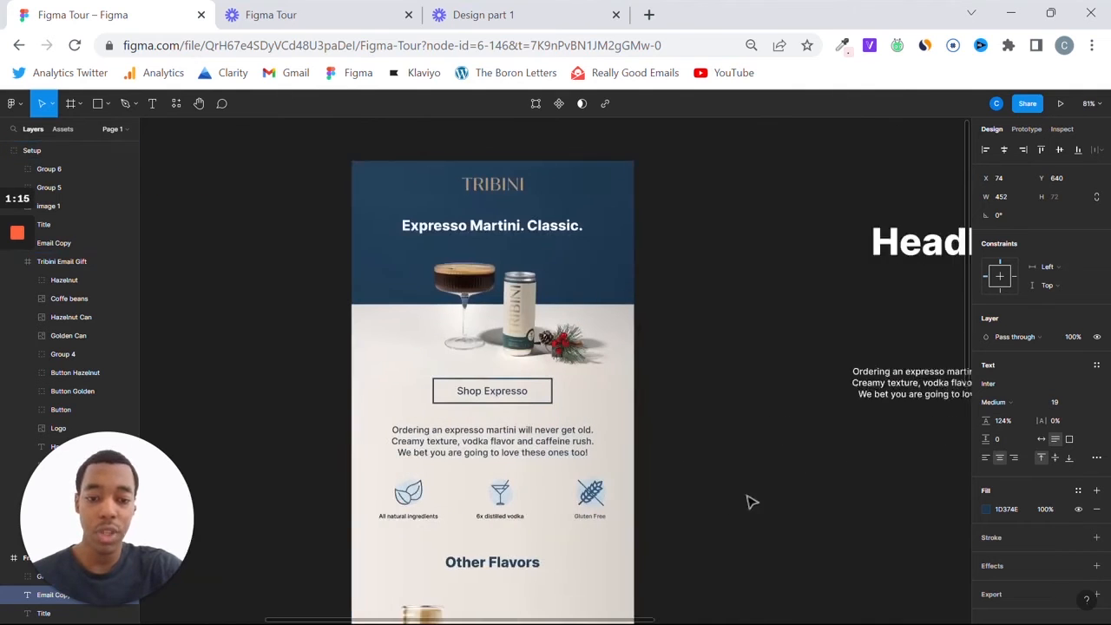
Add a circle in Frame 1 below the start of the body copy, about 87 × 87 at X 94, Y 761
{"action": "scroll", "coordinate": [755, 497], "scroll_direction": "right", "scroll_amount": 5}
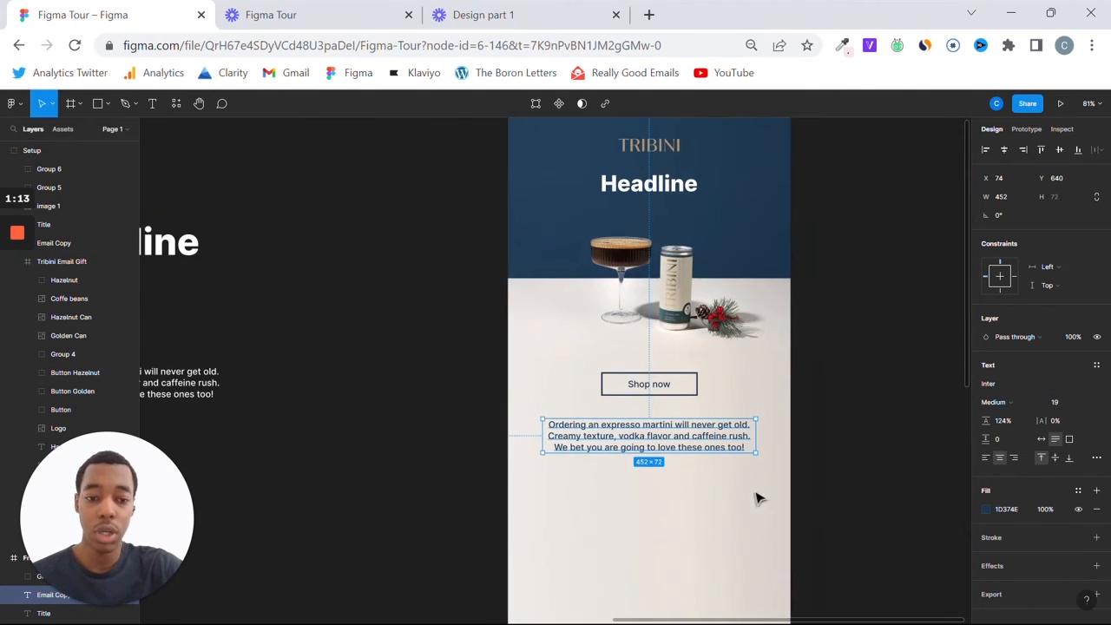
{"action": "left_click", "coordinate": [556, 519]}
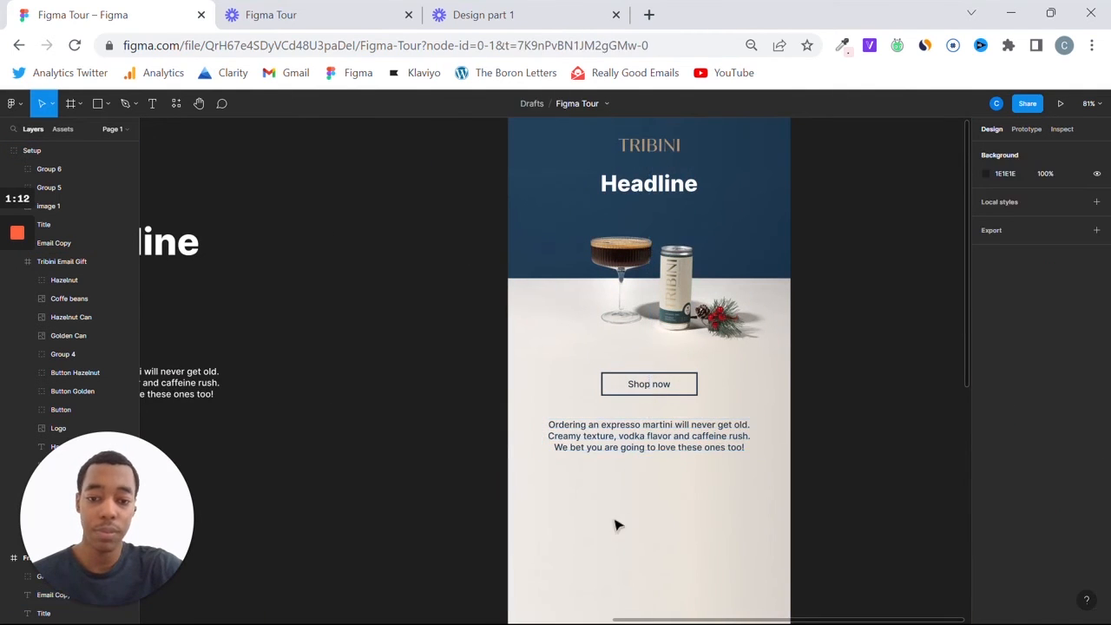
{"action": "left_click", "coordinate": [565, 482]}
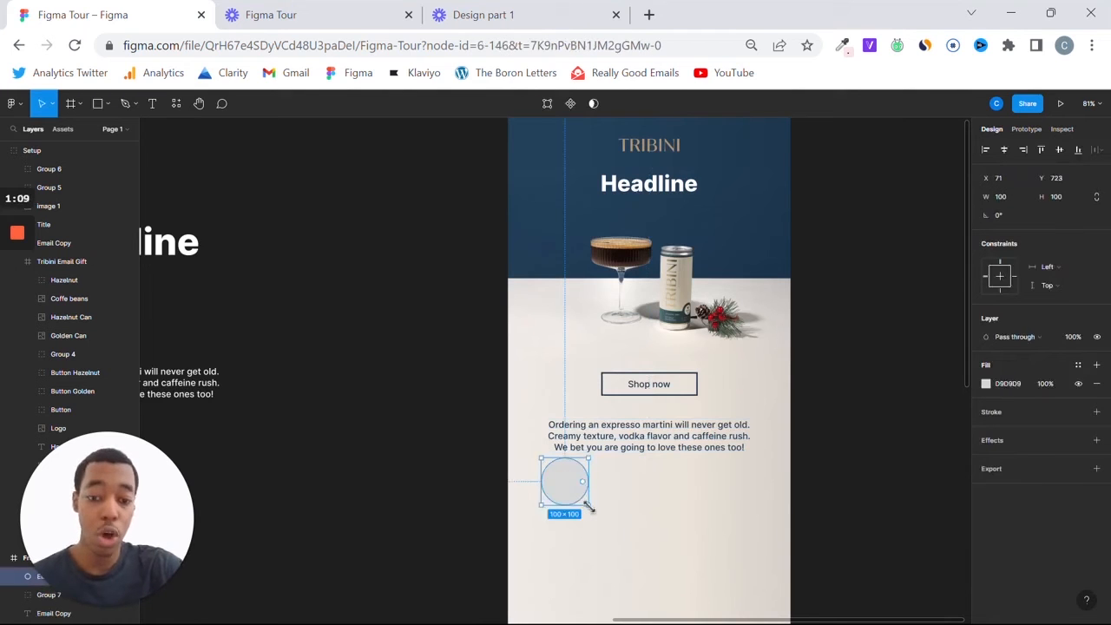
{"action": "left_click_drag", "start_coordinate": [574, 500], "coordinate": [577, 511]}
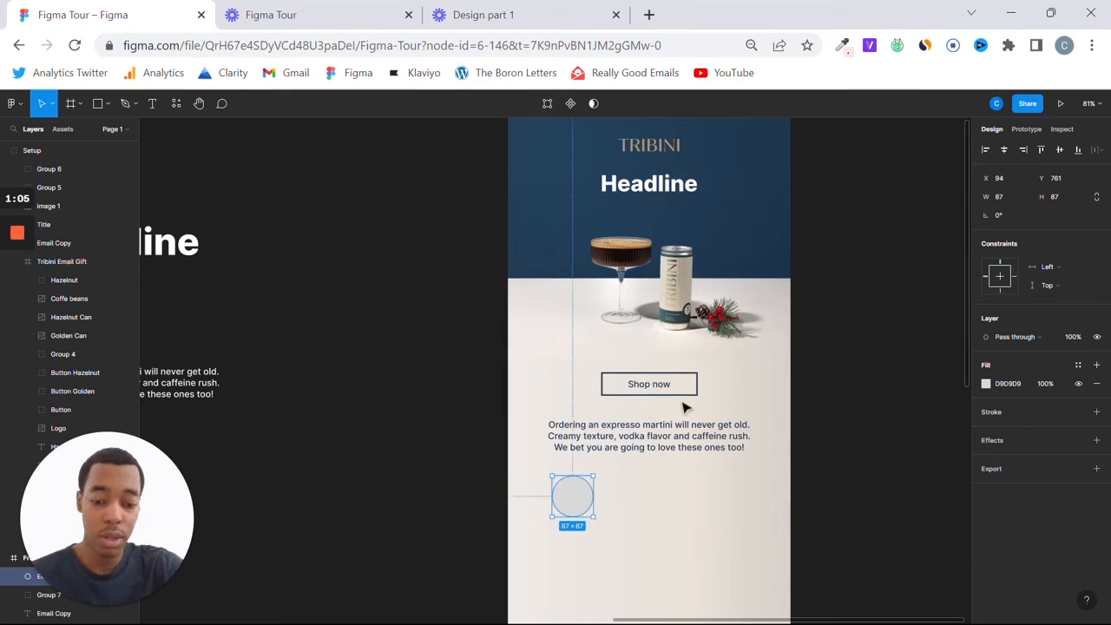
Fill the circle with the hero background's navy, then lighten the fill to the light blue 9ACEFF
{"action": "key", "text": "i"}
{"action": "left_click", "coordinate": [720, 231]}
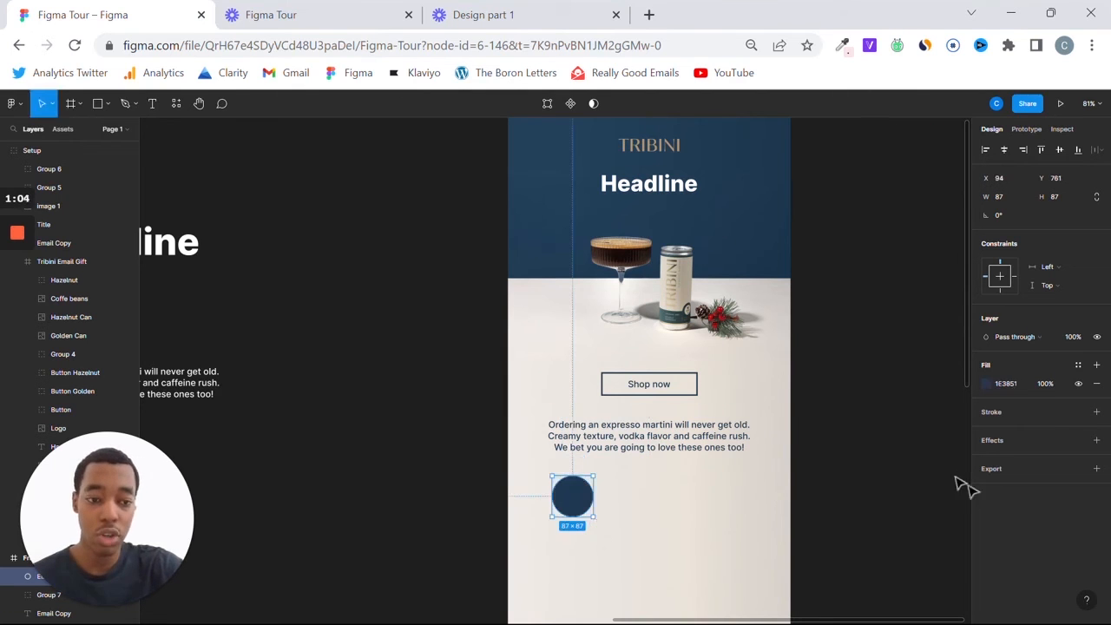
{"action": "left_click", "coordinate": [986, 383]}
{"action": "left_click_drag", "start_coordinate": [904, 368], "coordinate": [888, 335]}
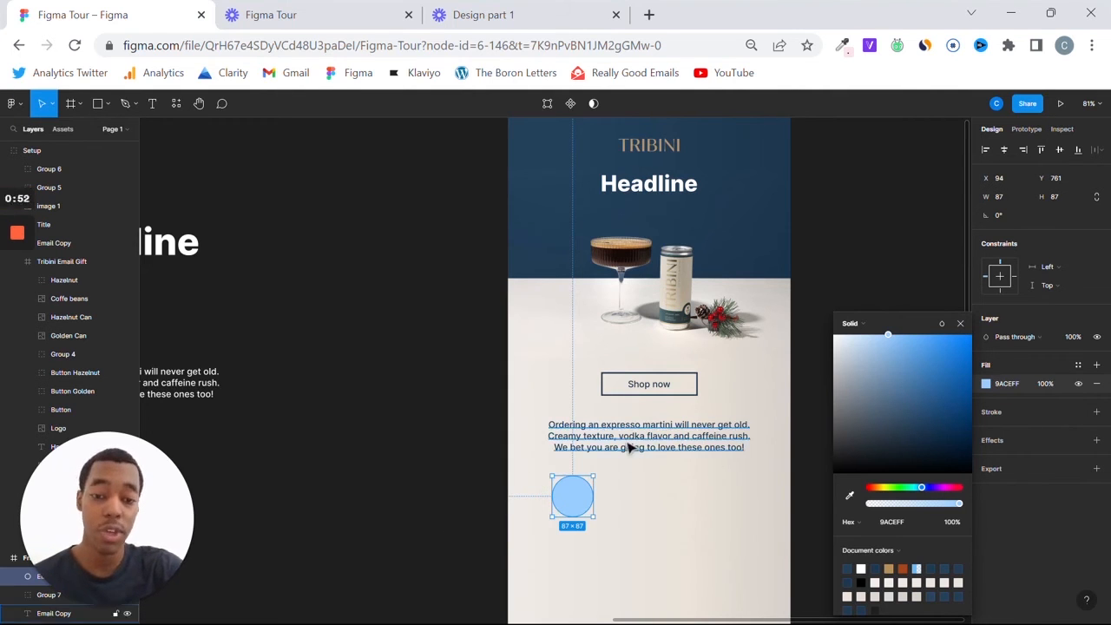
Duplicate the body copy beneath the circle and replace the duplicate's text with "natural ingredients"
{"action": "left_click_drag", "start_coordinate": [634, 443], "coordinate": [572, 542]}
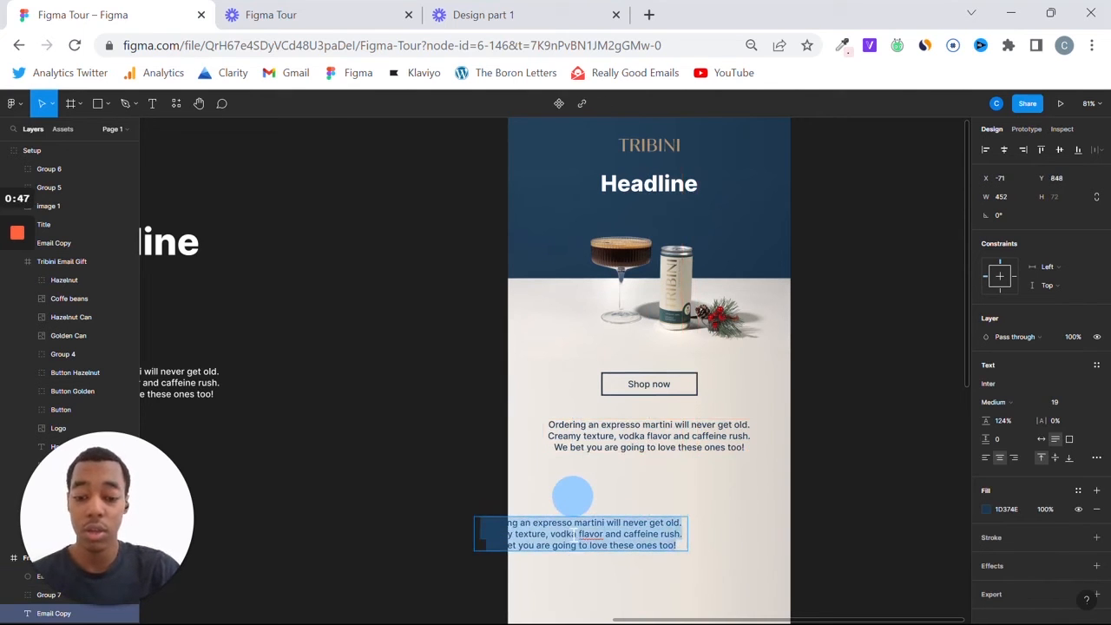
{"action": "type", "text": "natural i"}
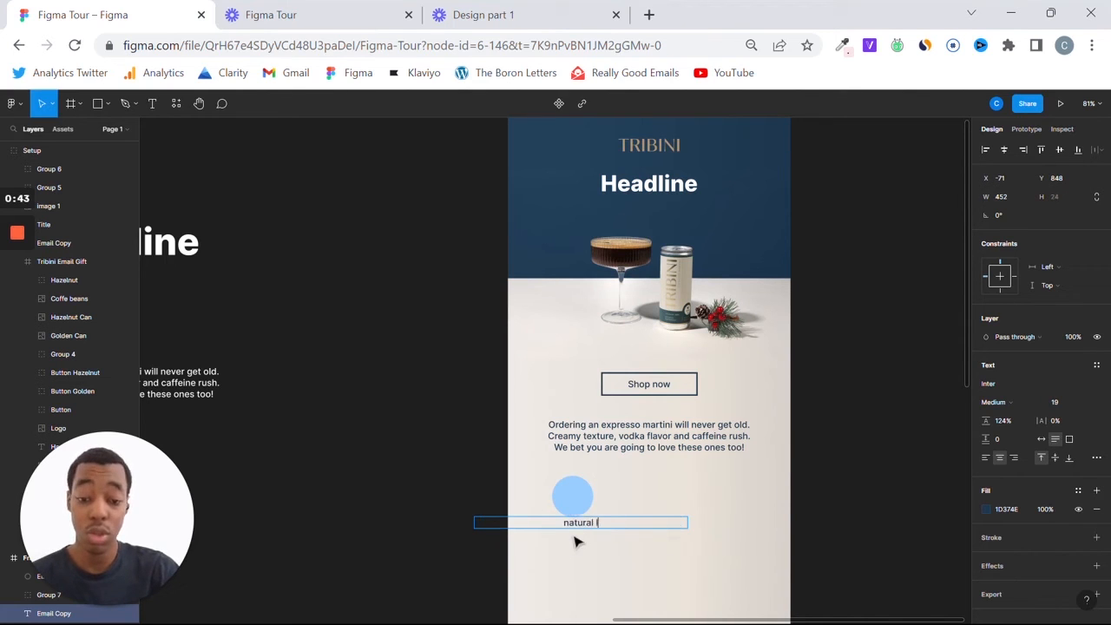
{"action": "type", "text": "ngr"}
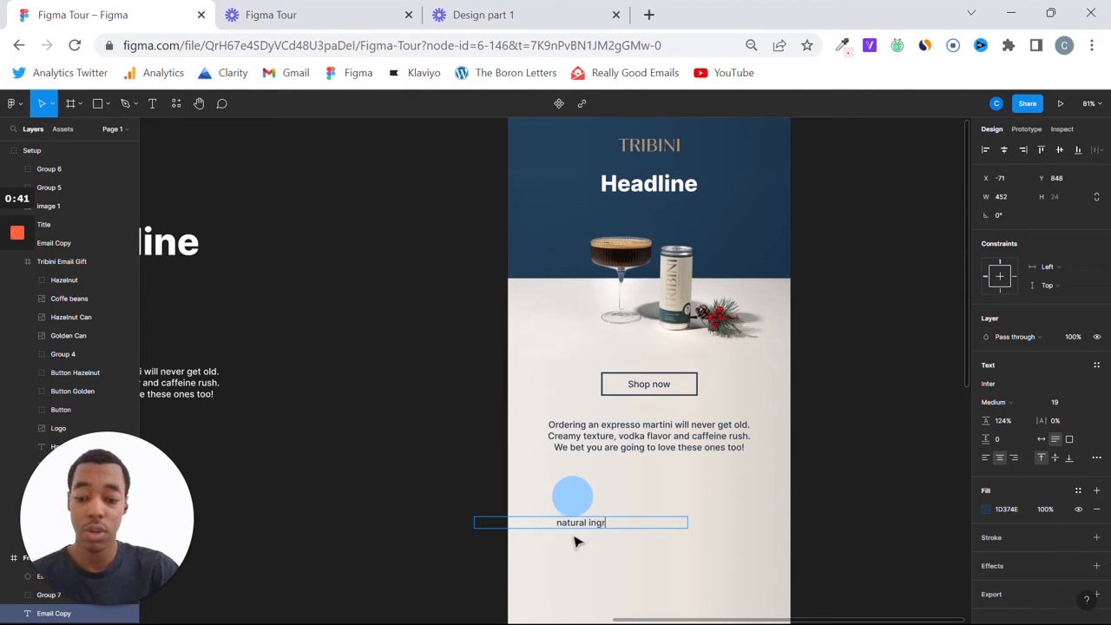
{"action": "type", "text": "edients"}
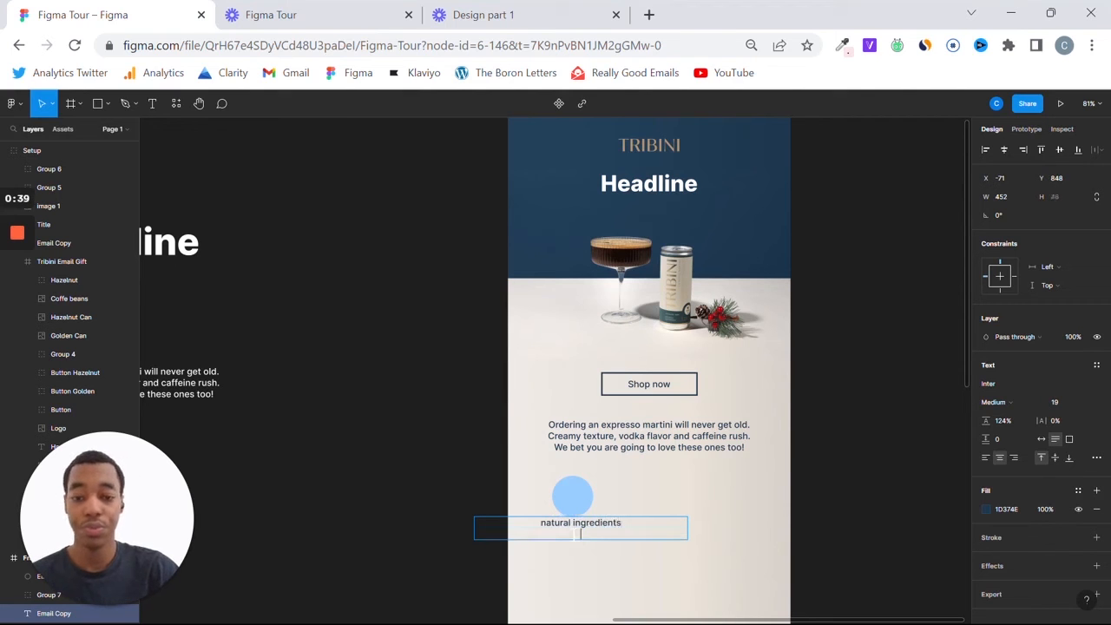
{"action": "key", "text": "Escape"}
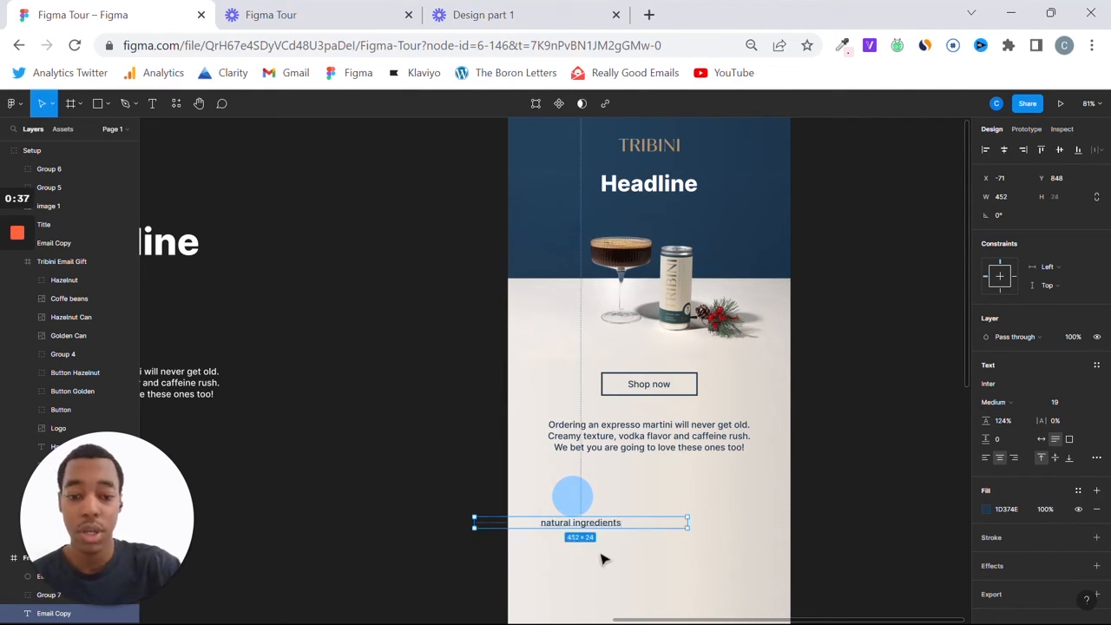
Align the circle and the "natural ingredients" caption on their horizontal centres
{"action": "left_click", "coordinate": [566, 493], "text": "shift"}
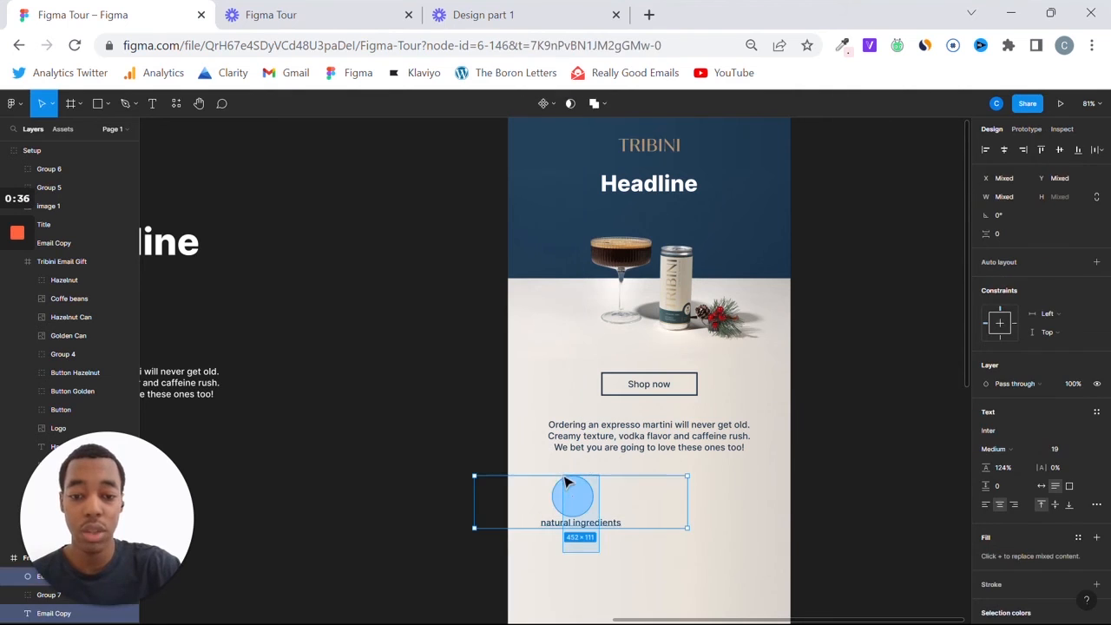
{"action": "left_click", "coordinate": [1005, 149]}
{"action": "left_click", "coordinate": [625, 560]}
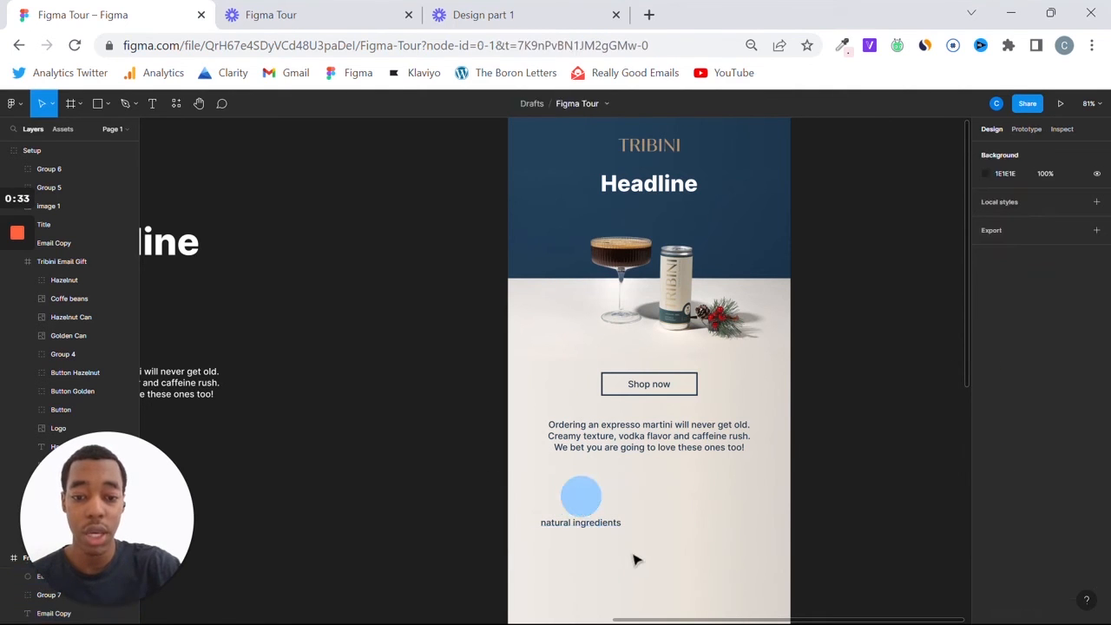
Lower the caption 10 px to Y 858 and narrow its text box around its centre to about 234 wide
{"action": "left_click_drag", "start_coordinate": [613, 519], "coordinate": [613, 531]}
{"action": "key", "text": "ctrl+z"}
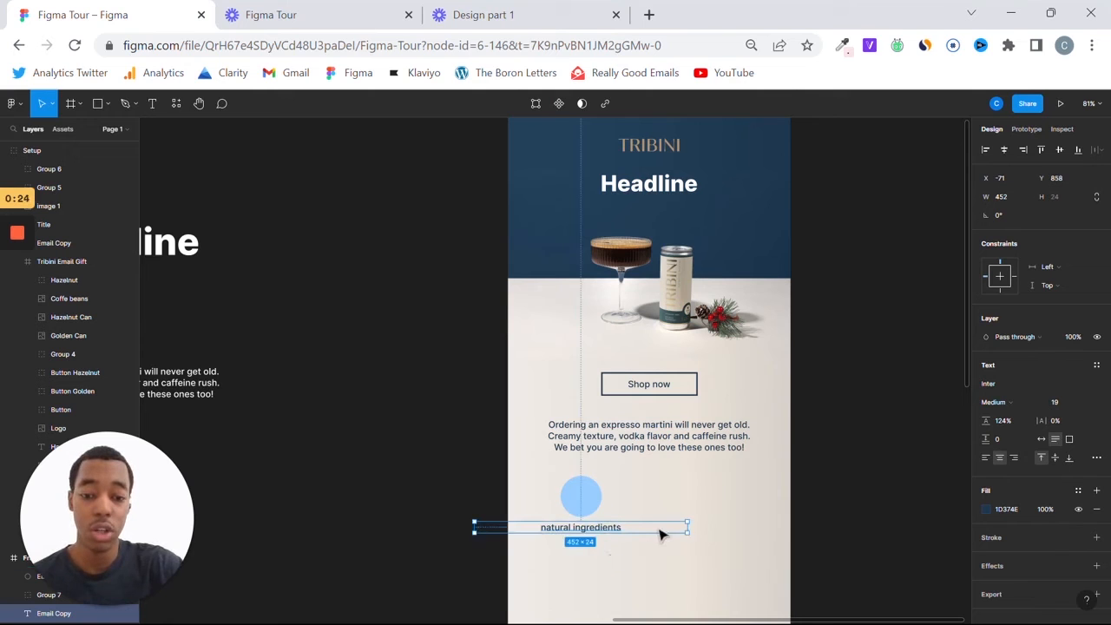
{"action": "left_click_drag", "start_coordinate": [688, 528], "coordinate": [638, 531]}
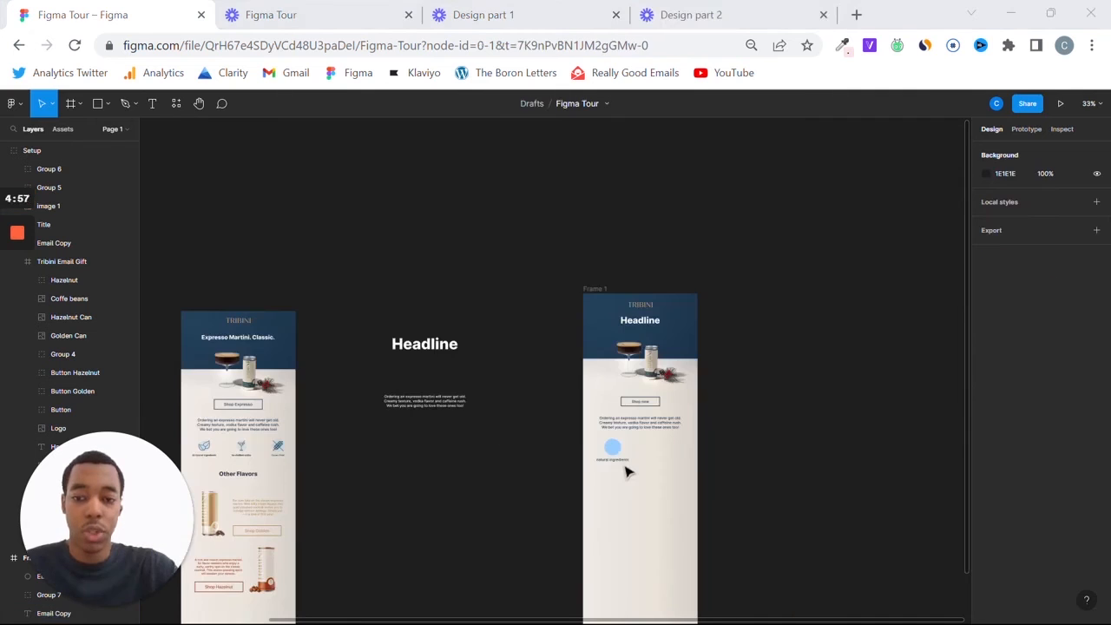
Scale the circle and caption about their centre to 0.82x, then duplicate the pair twice to form an evenly spaced row of three
{"action": "left_click", "coordinate": [541, 474]}
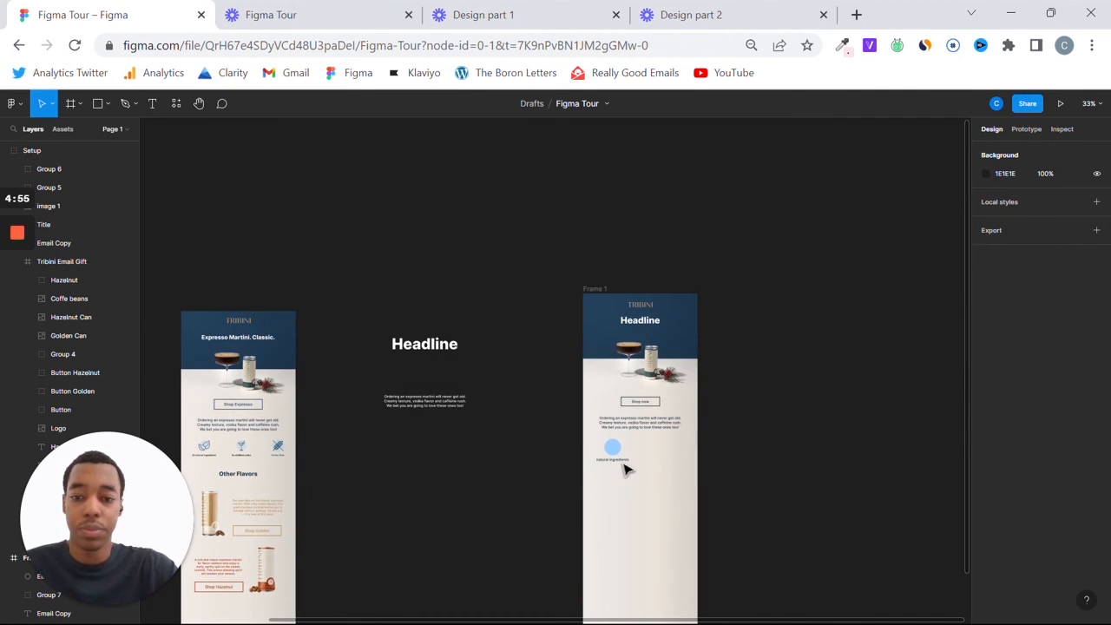
{"action": "scroll", "coordinate": [623, 469], "scroll_direction": "up", "scroll_amount": 10}
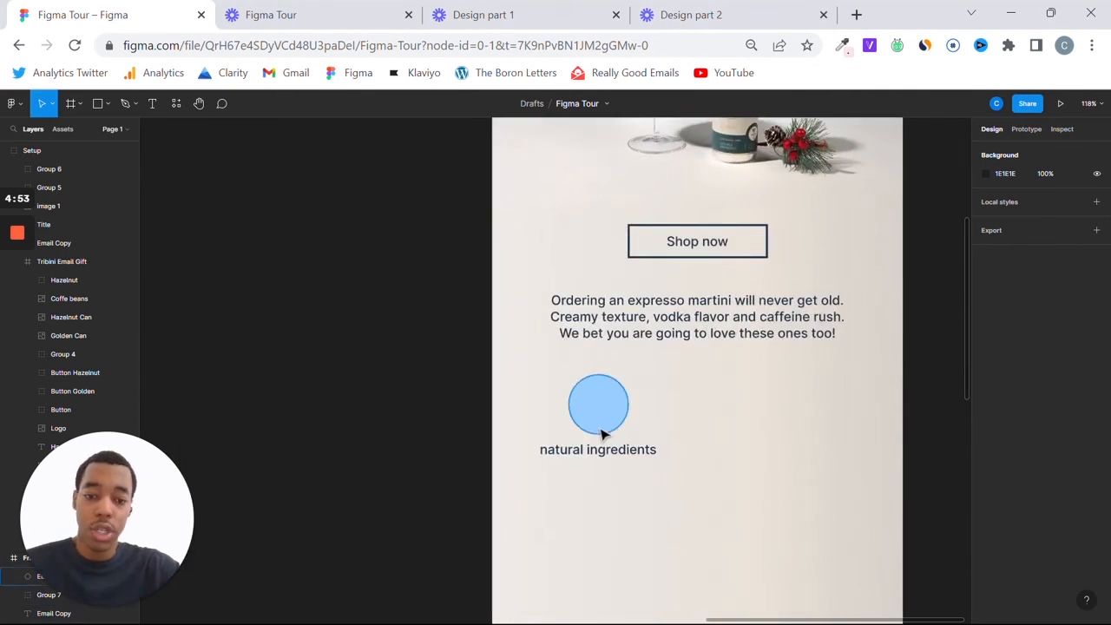
{"action": "scroll", "coordinate": [608, 447], "scroll_direction": "right", "scroll_amount": 2}
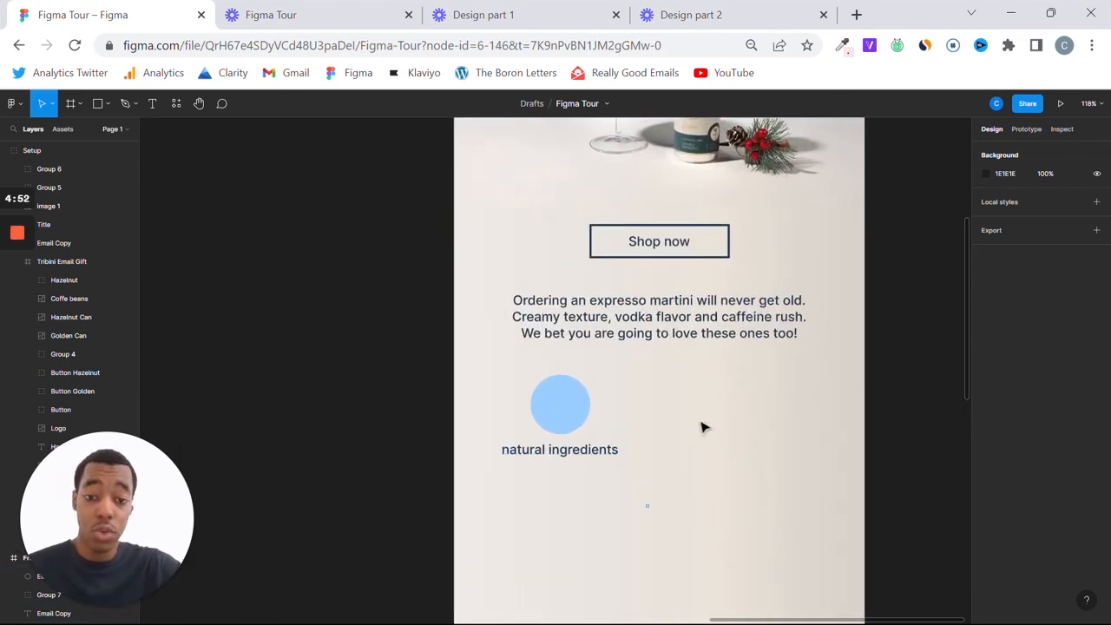
{"action": "left_click_drag", "start_coordinate": [458, 341], "coordinate": [650, 507]}
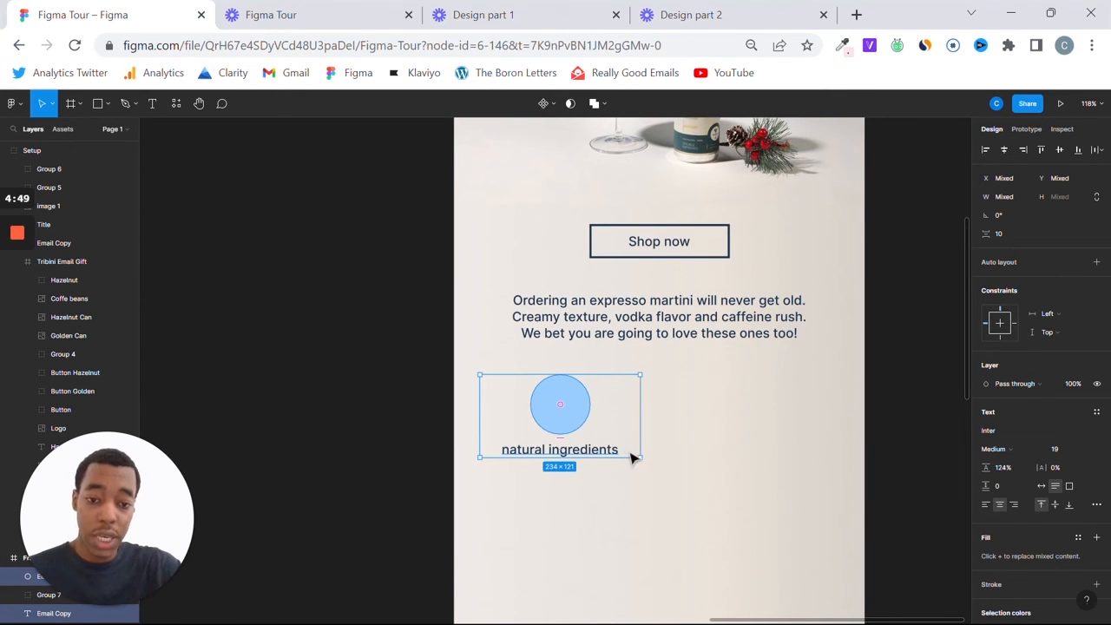
{"action": "key", "text": "k"}
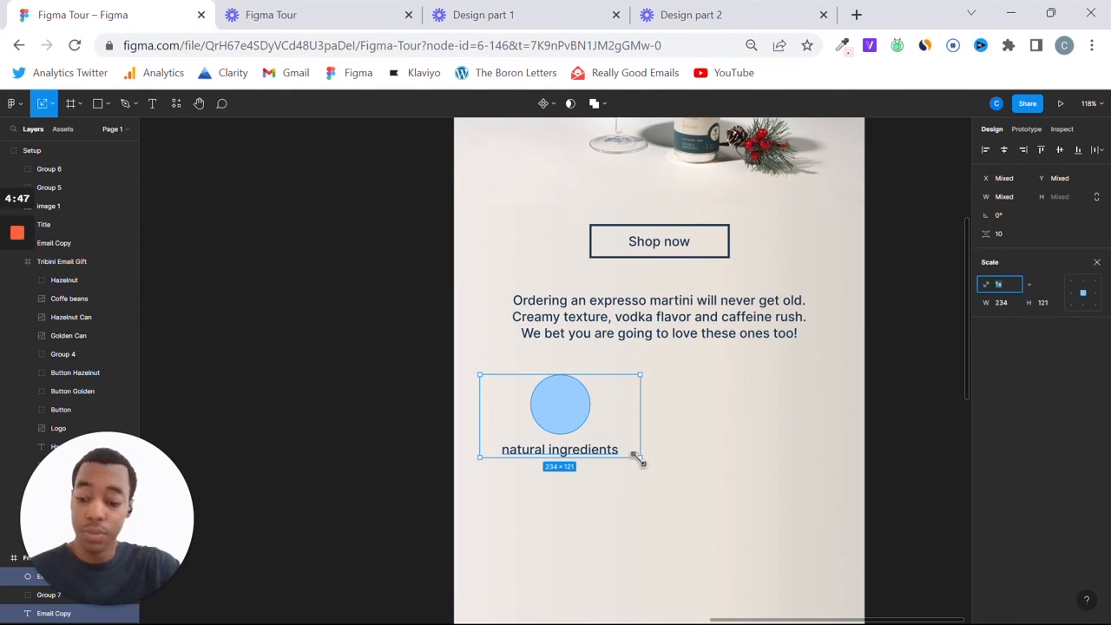
{"action": "key", "text": "alt"}
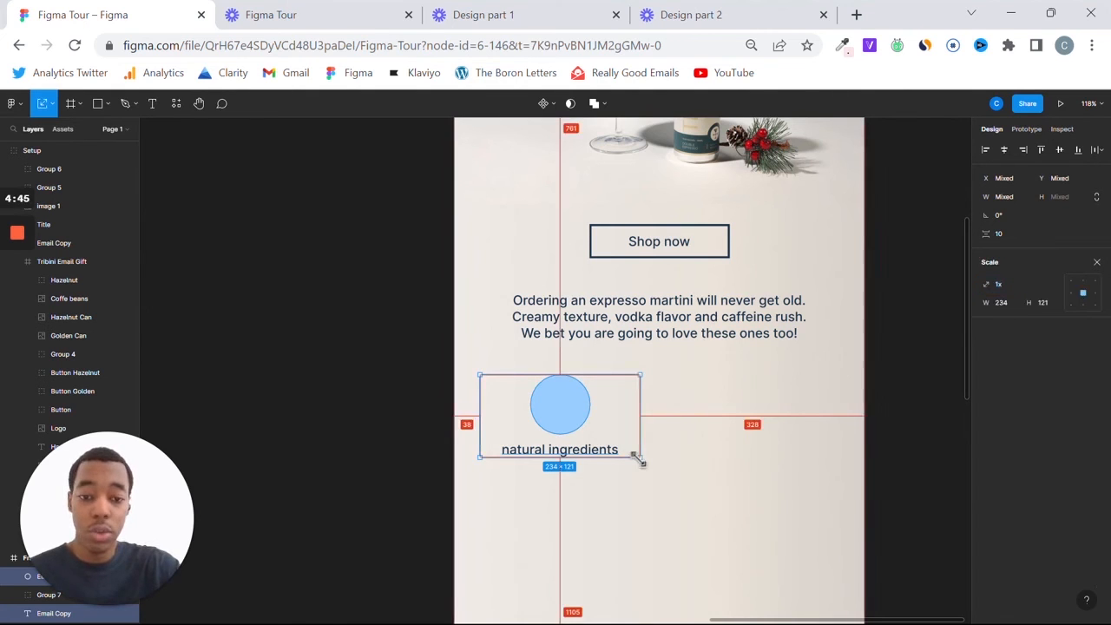
{"action": "left_click_drag", "start_coordinate": [640, 461], "coordinate": [625, 447]}
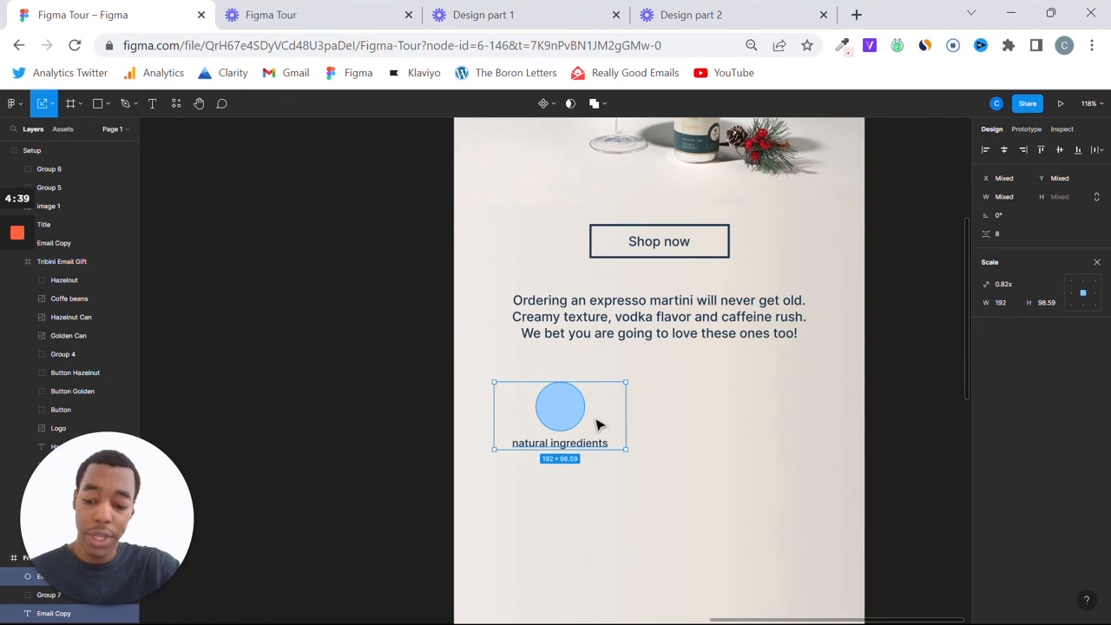
{"action": "left_click_drag", "start_coordinate": [580, 419], "coordinate": [830, 422]}
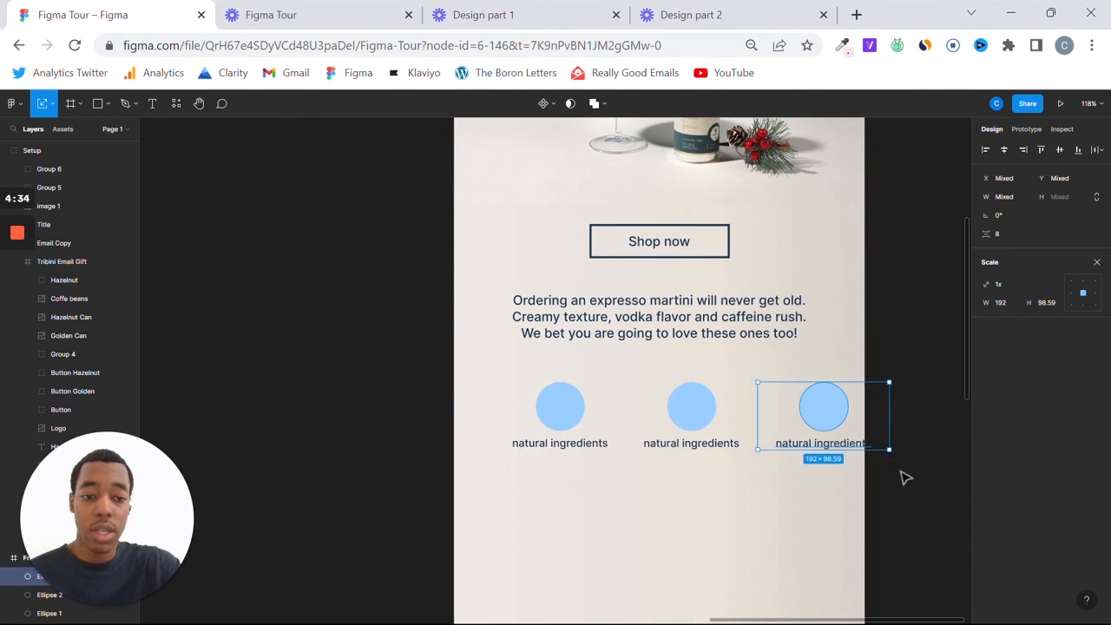
Scale the row of three captioned circles to 0.82x, about 475 wide, and centre it under the body copy
{"action": "left_click_drag", "start_coordinate": [902, 473], "coordinate": [491, 397]}
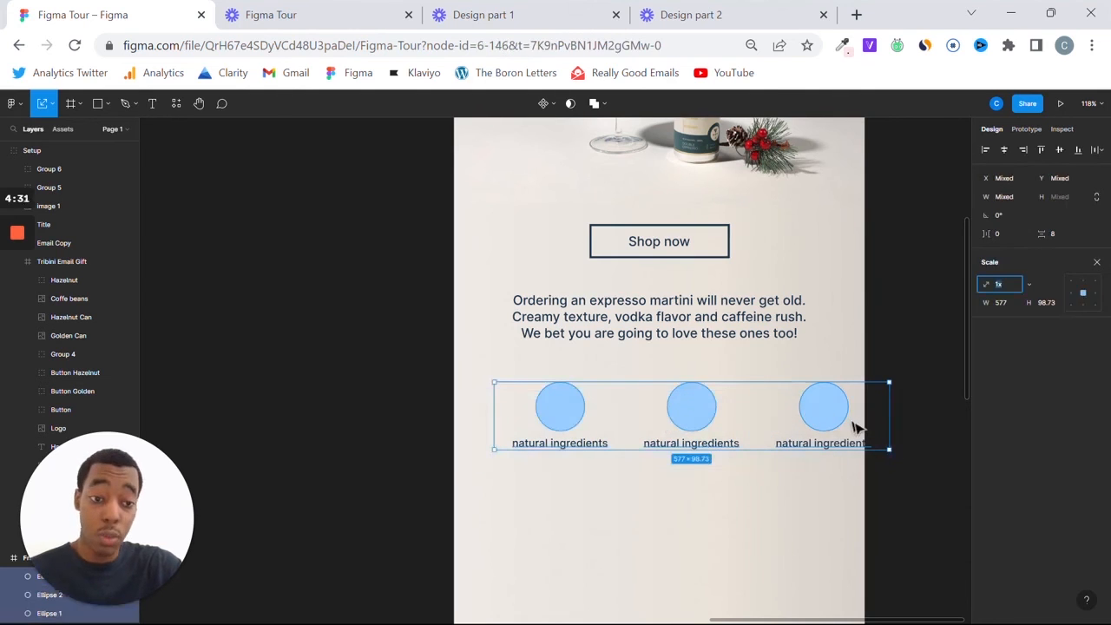
{"action": "left_click_drag", "start_coordinate": [890, 448], "coordinate": [856, 443]}
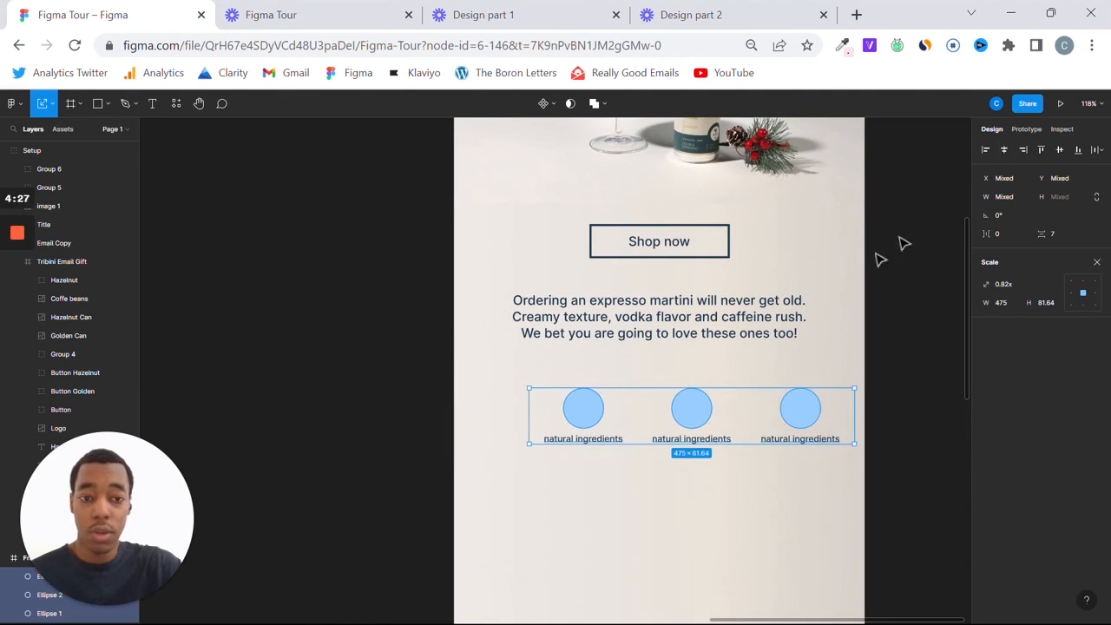
{"action": "left_click_drag", "start_coordinate": [690, 411], "coordinate": [661, 417]}
{"action": "left_click", "coordinate": [694, 495]}
Duplicate Frame 1's "Headline" below the circle row, scale the duplicate to 0.7x and centre it horizontally at Y 937
{"action": "scroll", "coordinate": [697, 497], "scroll_direction": "down", "scroll_amount": 3}
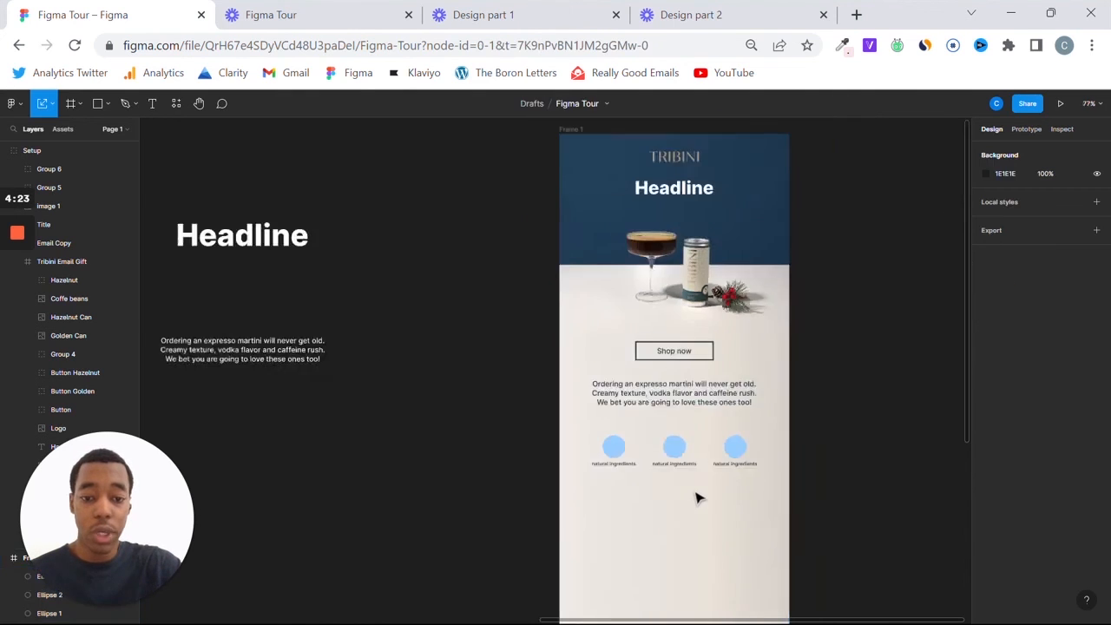
{"action": "scroll", "coordinate": [700, 501], "scroll_direction": "down", "scroll_amount": 2}
{"action": "scroll", "coordinate": [700, 501], "scroll_direction": "left", "scroll_amount": 6}
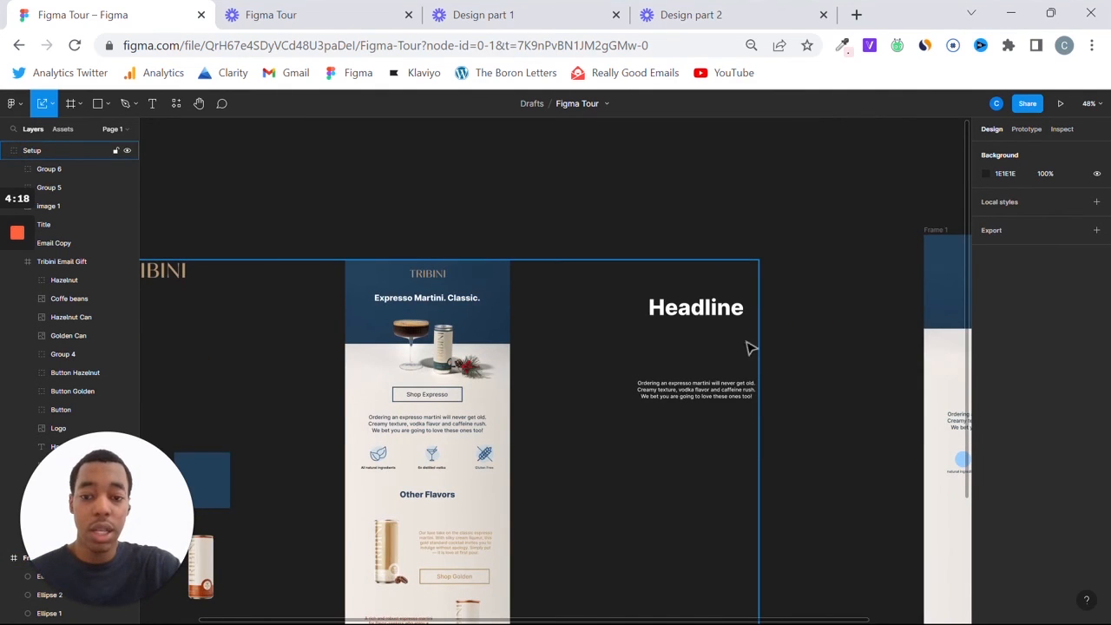
{"action": "scroll", "coordinate": [755, 349], "scroll_direction": "right", "scroll_amount": 5}
{"action": "left_click", "coordinate": [718, 276]}
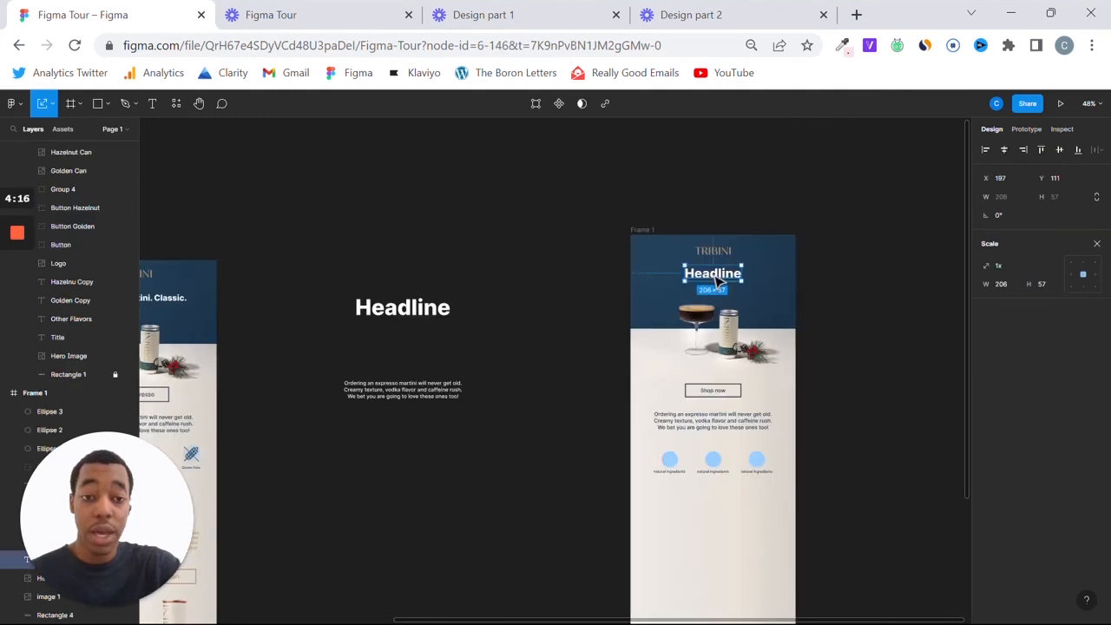
{"action": "left_click_drag", "start_coordinate": [720, 278], "coordinate": [720, 507]}
{"action": "key", "text": "ctrl+Up"}
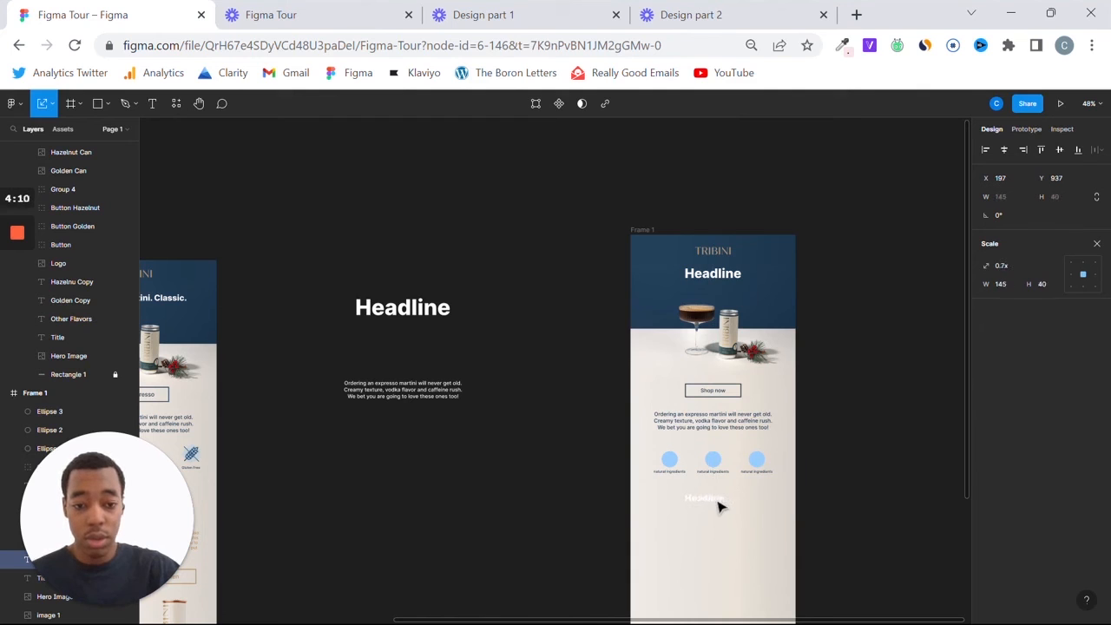
{"action": "left_click_drag", "start_coordinate": [721, 507], "coordinate": [713, 507]}
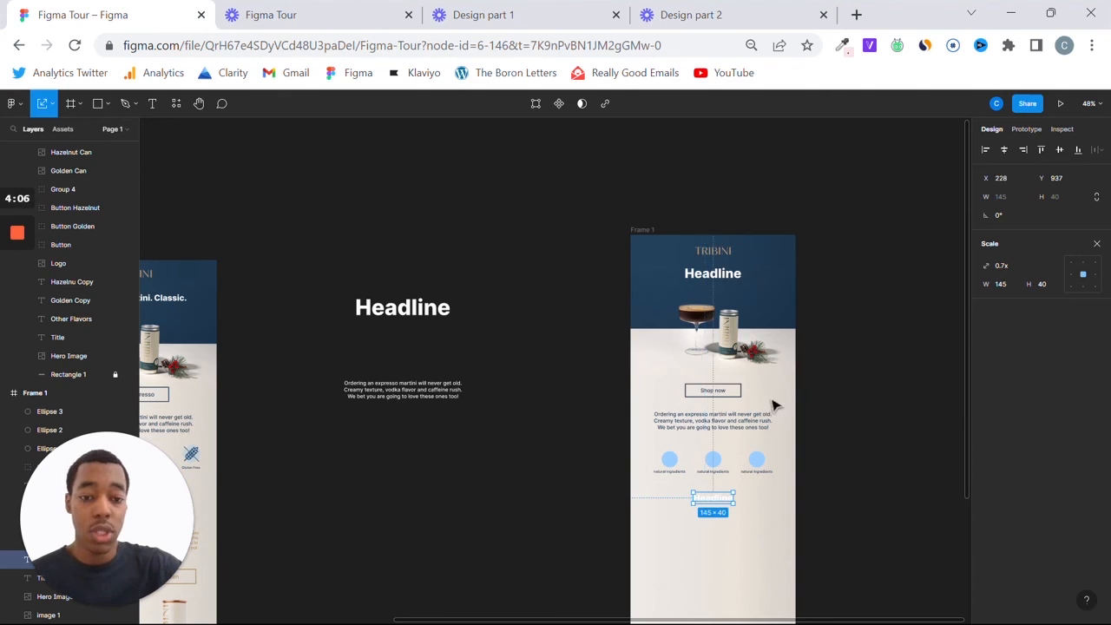
Recolour the duplicated headline below the circles with the dark navy text colour 1D374E
{"action": "scroll", "coordinate": [777, 401], "scroll_direction": "up", "scroll_amount": 5}
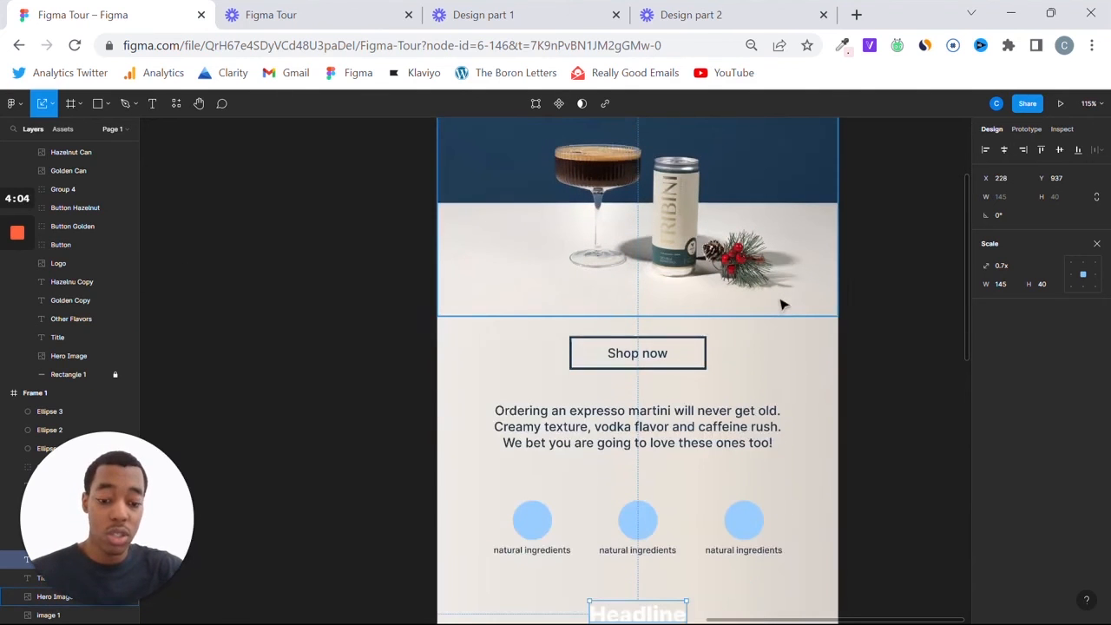
{"action": "key", "text": "v"}
{"action": "scroll", "coordinate": [732, 365], "scroll_direction": "down", "scroll_amount": 2}
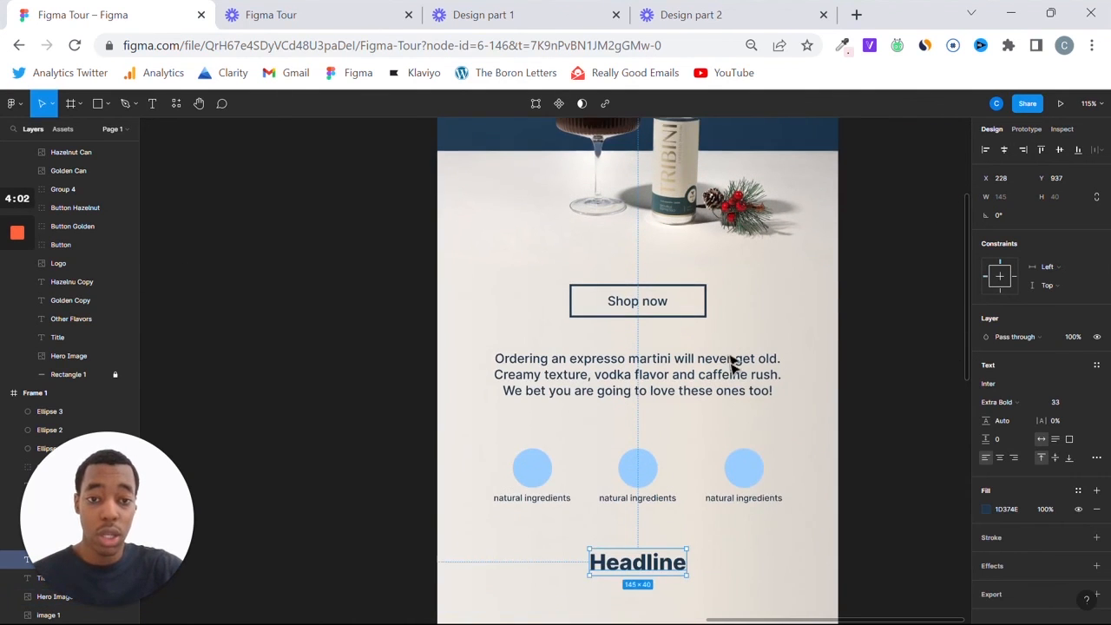
{"action": "double_click", "coordinate": [673, 569]}
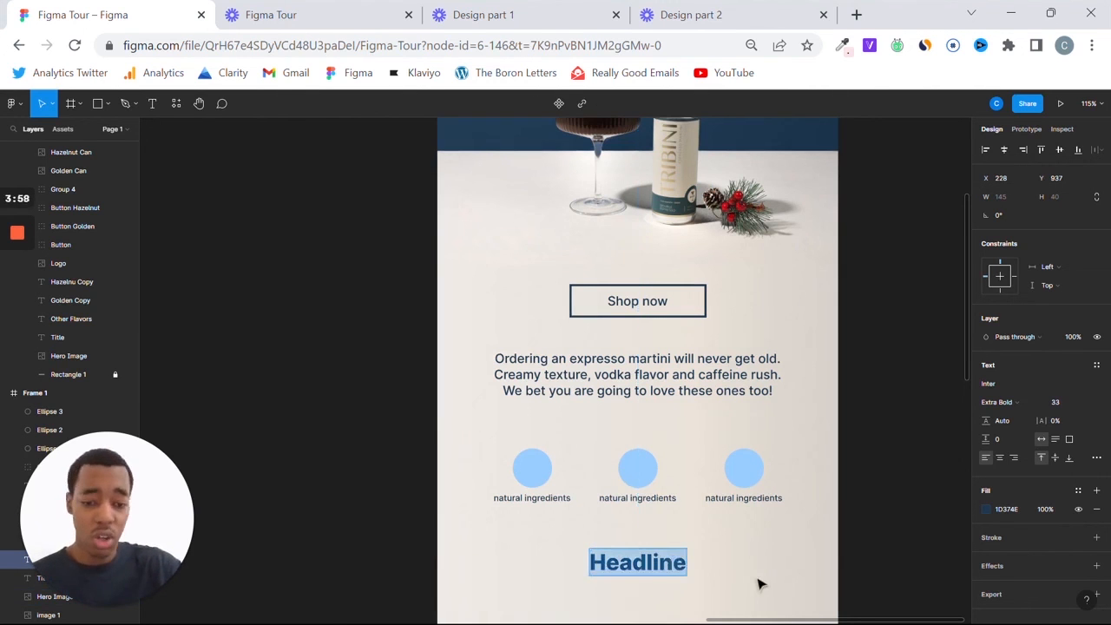
{"action": "key", "text": "Escape"}
Examine the reference email's "Other Flavors" section with its two products, copy and buttons, and the can assets beside the email
{"action": "scroll", "coordinate": [759, 583], "scroll_direction": "down", "scroll_amount": 5}
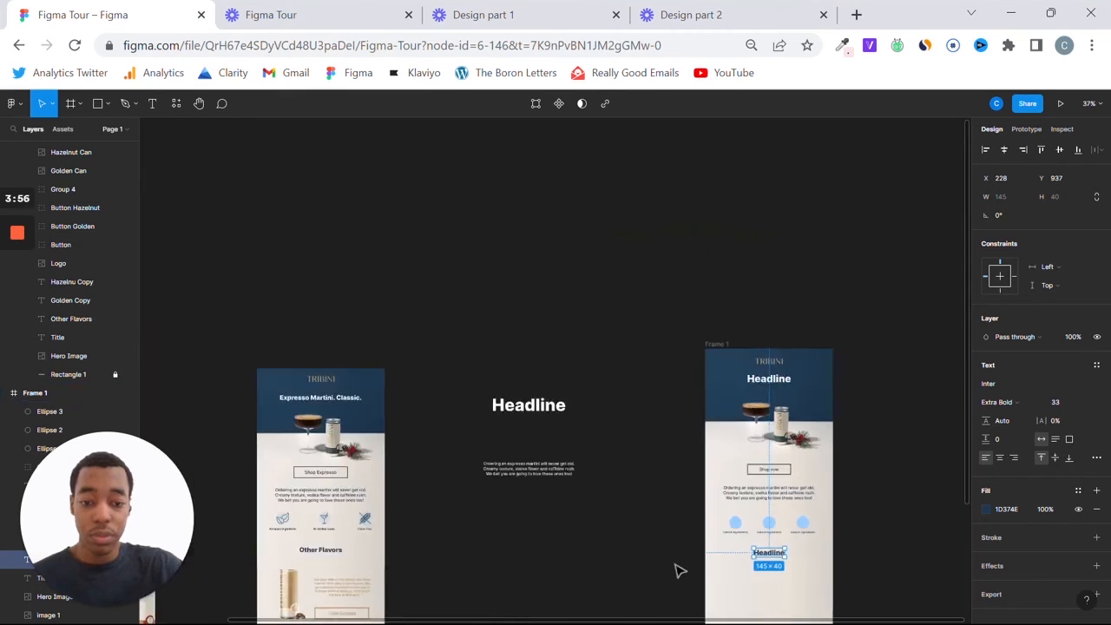
{"action": "scroll", "coordinate": [660, 573], "scroll_direction": "left", "scroll_amount": 3}
{"action": "scroll", "coordinate": [640, 521], "scroll_direction": "down", "scroll_amount": 6}
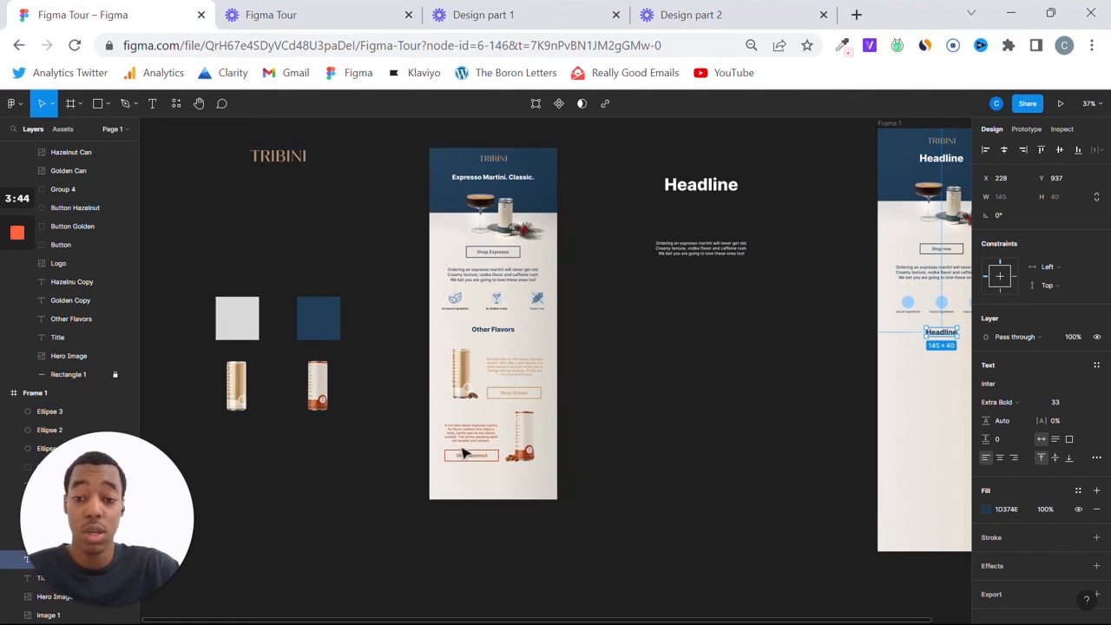
Duplicate the golden and hazelnut cans into Frame 1 below the second headline, at X 103, Y 1173 and X 415, Y 1543
{"action": "left_click", "coordinate": [247, 392]}
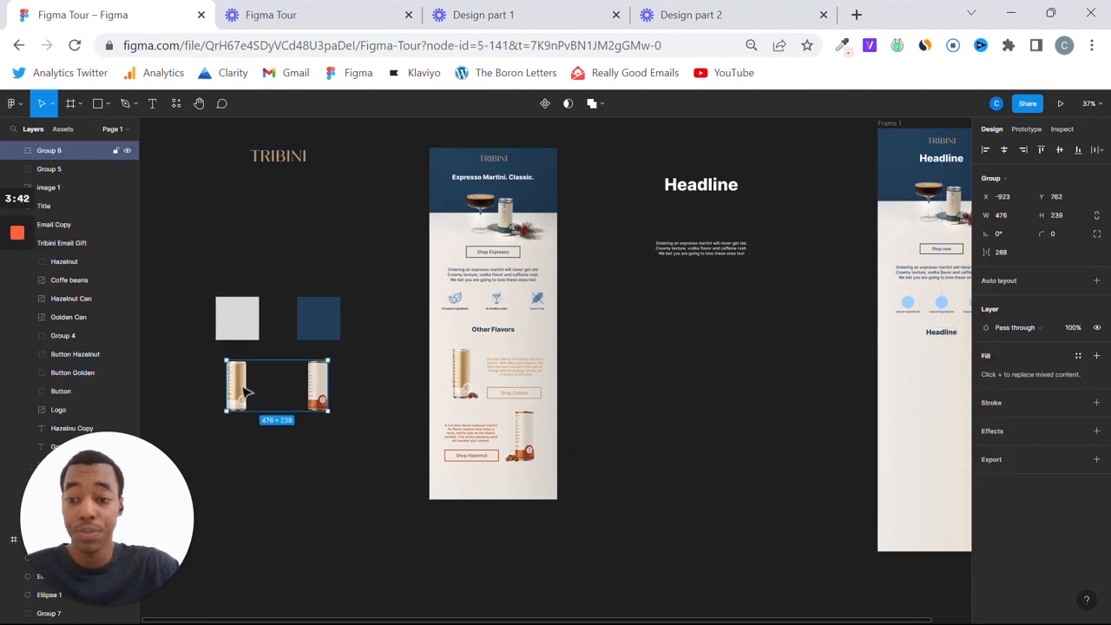
{"action": "double_click", "coordinate": [247, 392]}
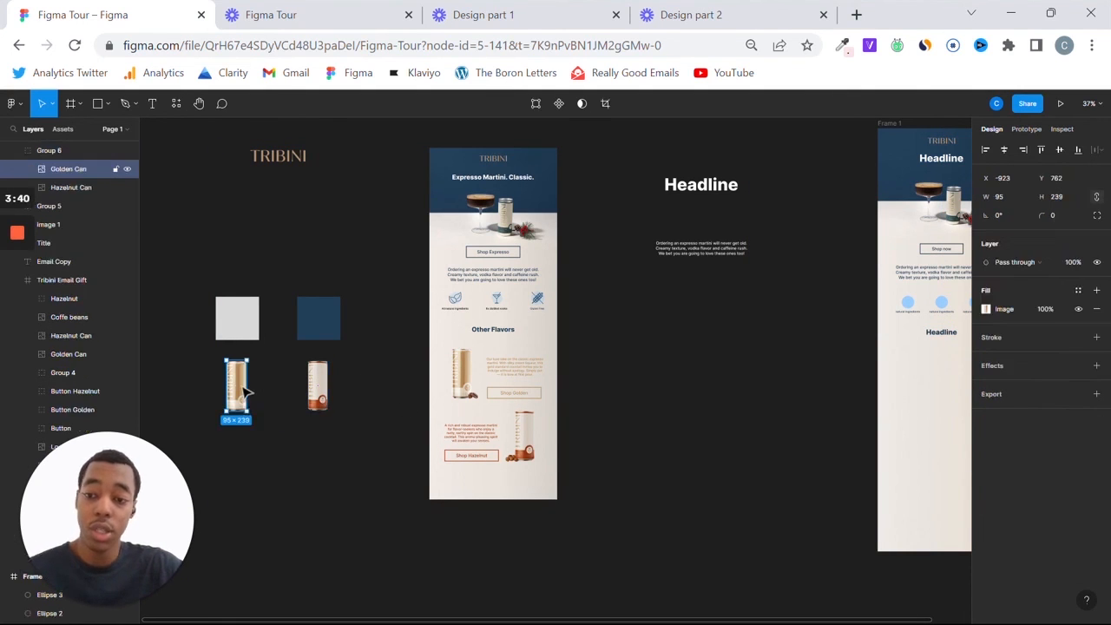
{"action": "left_click_drag", "start_coordinate": [243, 400], "coordinate": [916, 408]}
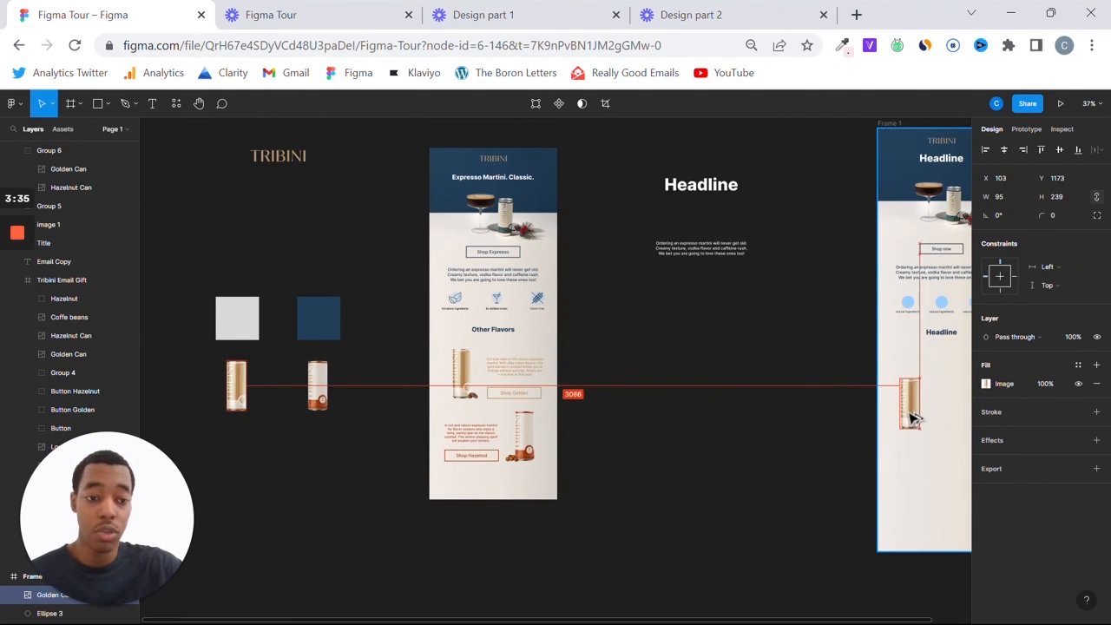
{"action": "left_click", "coordinate": [311, 380]}
{"action": "double_click", "coordinate": [313, 382]}
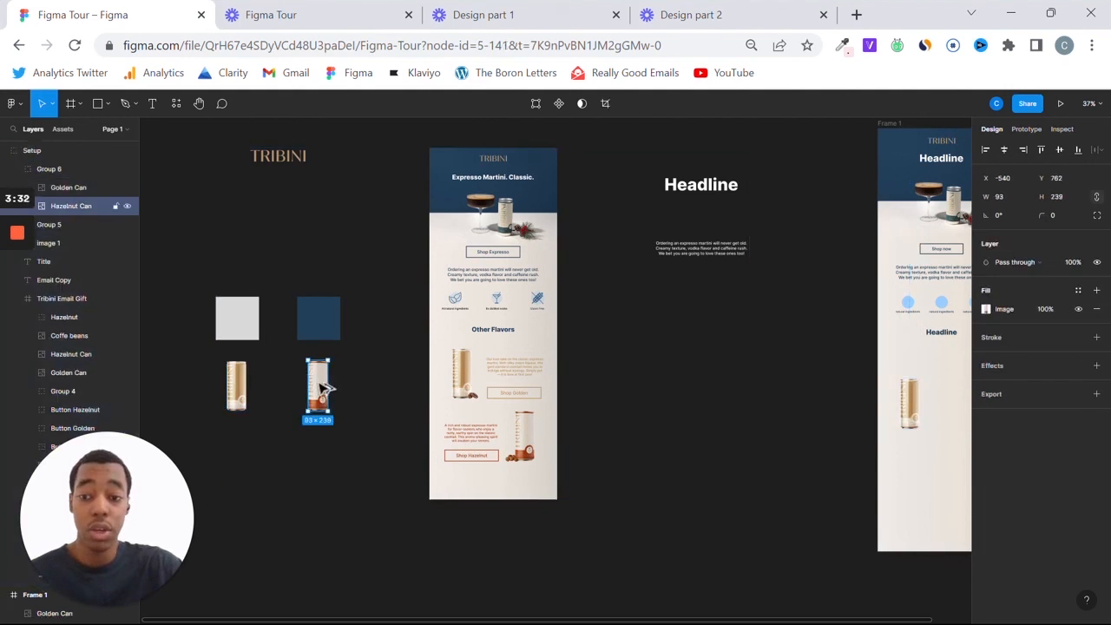
{"action": "left_click_drag", "start_coordinate": [312, 382], "coordinate": [850, 482]}
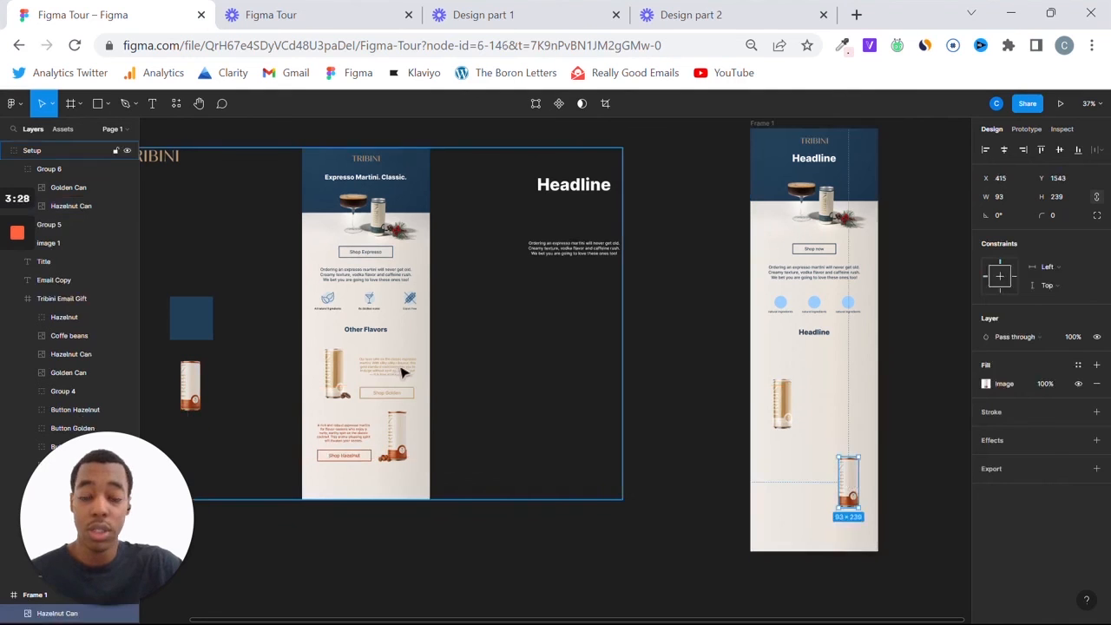
Duplicate Frame 1's body copy beside the golden can and narrow it to 332 wide at X 234, Y 1202
{"action": "left_click", "coordinate": [821, 274]}
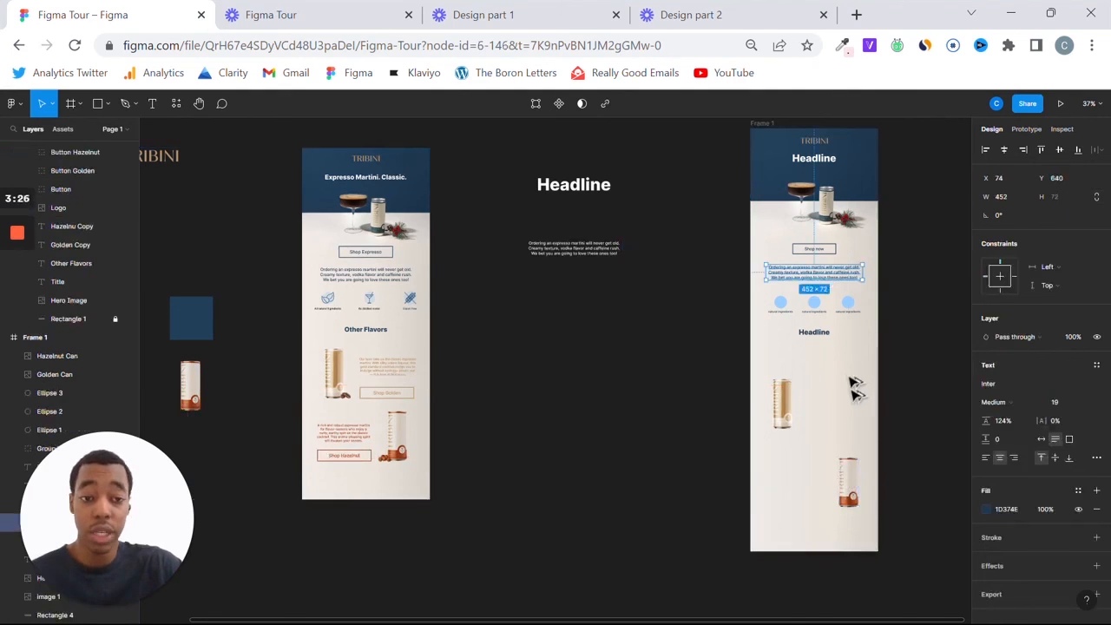
{"action": "left_click_drag", "start_coordinate": [855, 388], "coordinate": [885, 399]}
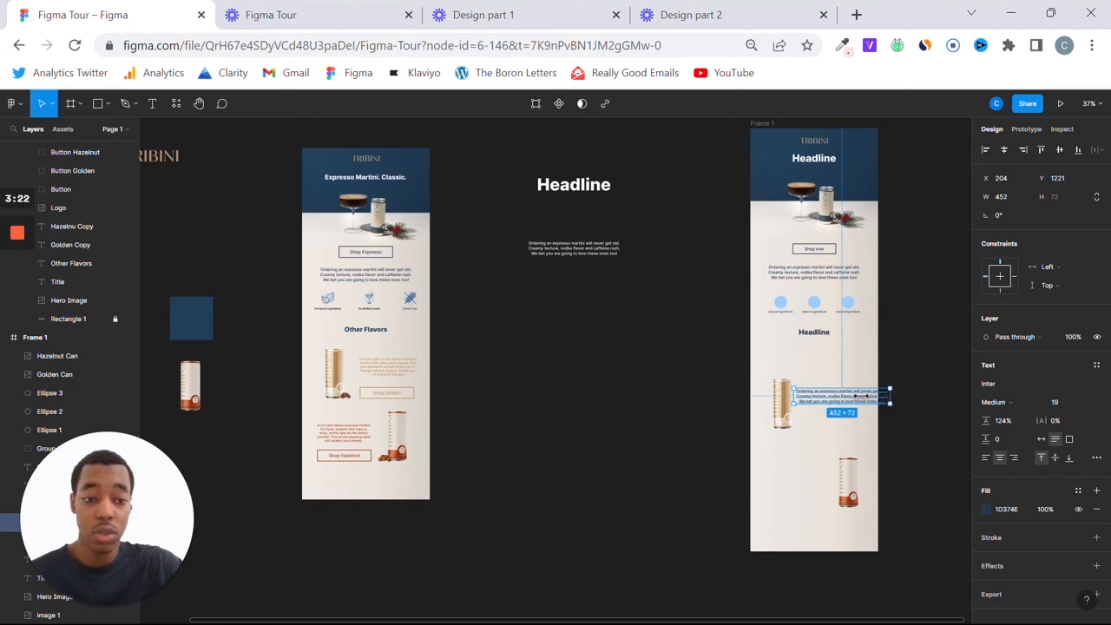
{"action": "left_click_drag", "start_coordinate": [889, 396], "coordinate": [853, 401]}
{"action": "scroll", "coordinate": [853, 393], "scroll_direction": "up", "scroll_amount": 5}
{"action": "scroll", "coordinate": [850, 414], "scroll_direction": "up", "scroll_amount": 5}
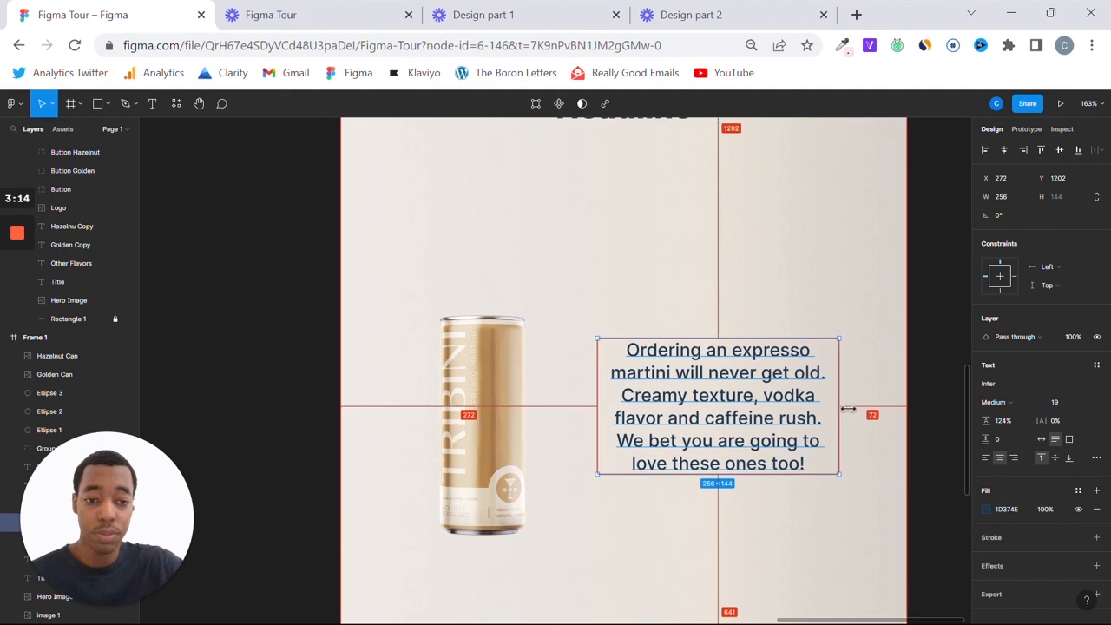
{"action": "left_click_drag", "start_coordinate": [848, 409], "coordinate": [875, 414]}
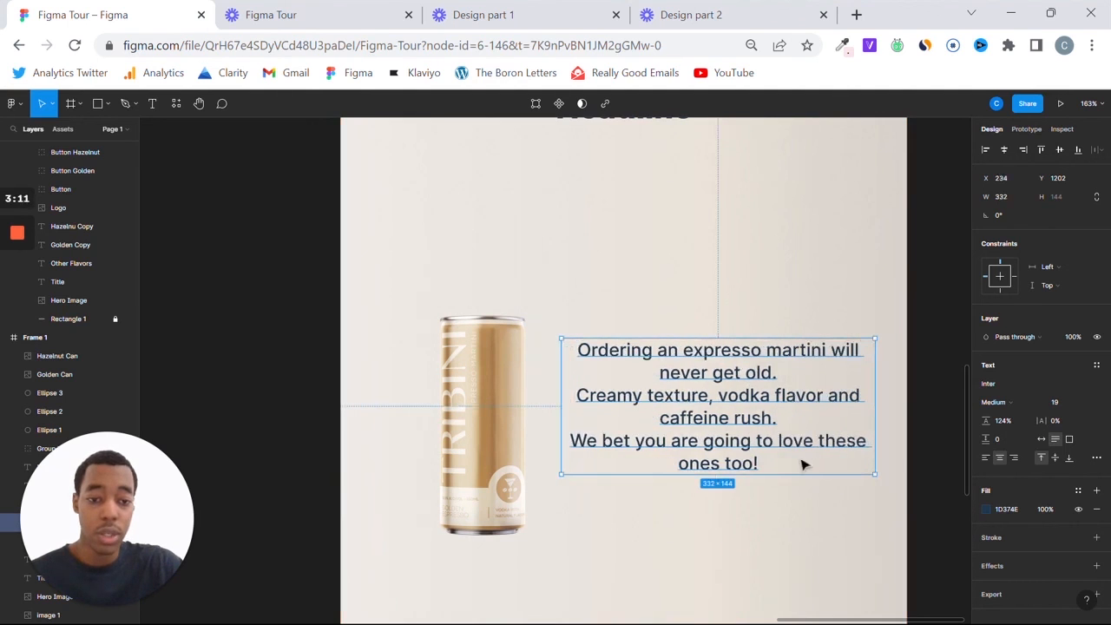
Remove the line break after "never get old." in the golden can's copy so "Creamy texture" continues on the same line
{"action": "double_click", "coordinate": [772, 371]}
{"action": "left_click", "coordinate": [780, 373]}
{"action": "key", "text": "BackSpace"}
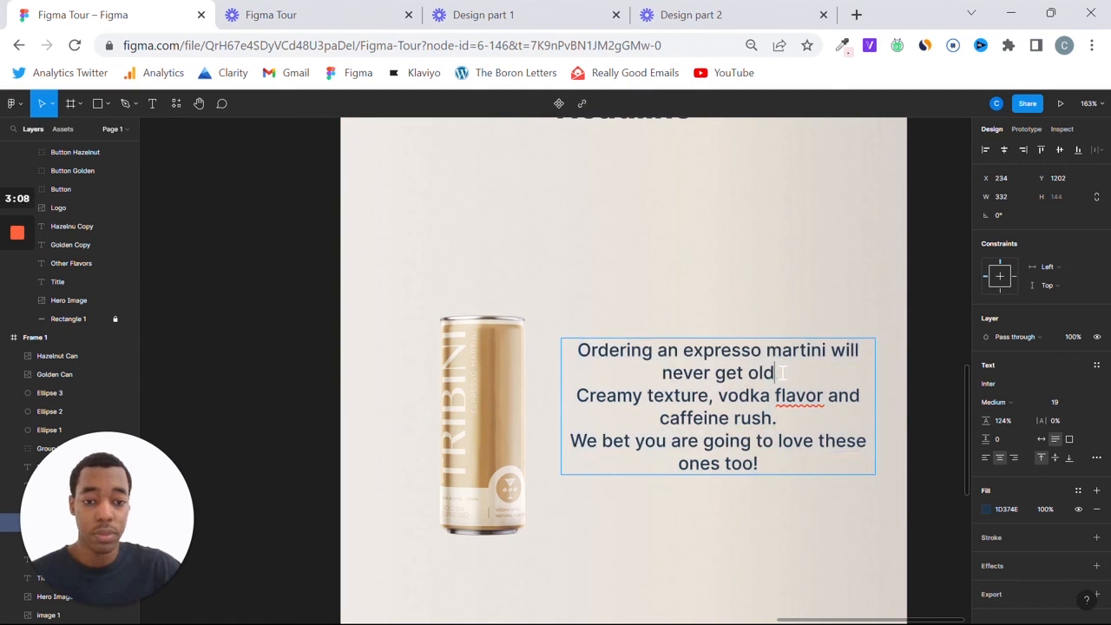
{"action": "type", "text": "."}
{"action": "key", "text": "Delete"}
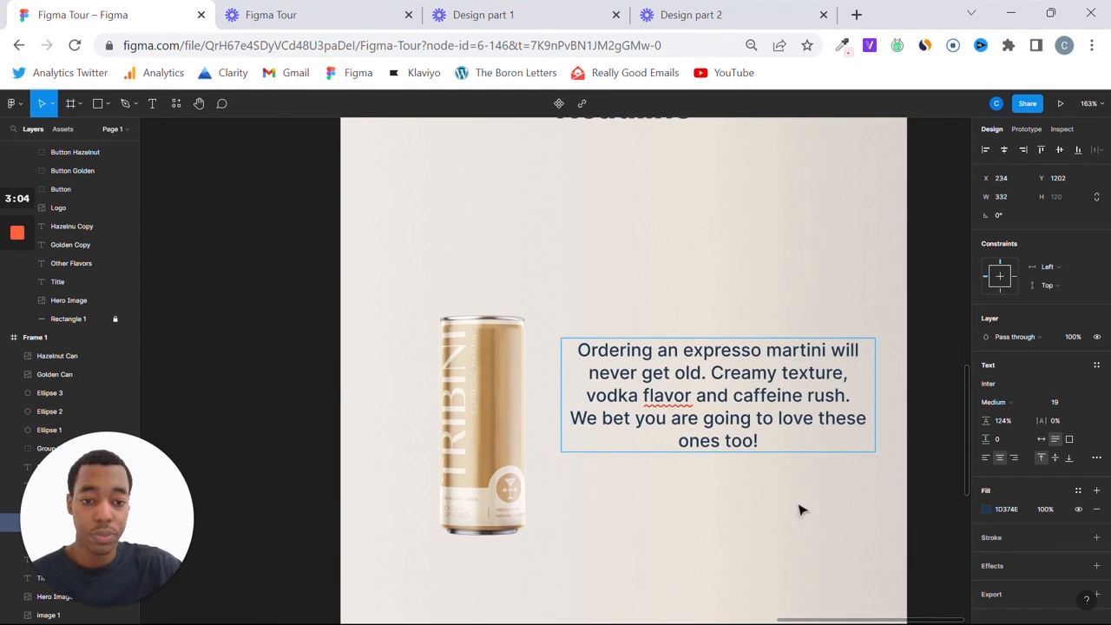
{"action": "key", "text": "Escape"}
Duplicate the golden can's copy beside the hazelnut can at X 38, Y 1541
{"action": "scroll", "coordinate": [750, 455], "scroll_direction": "down", "scroll_amount": 10}
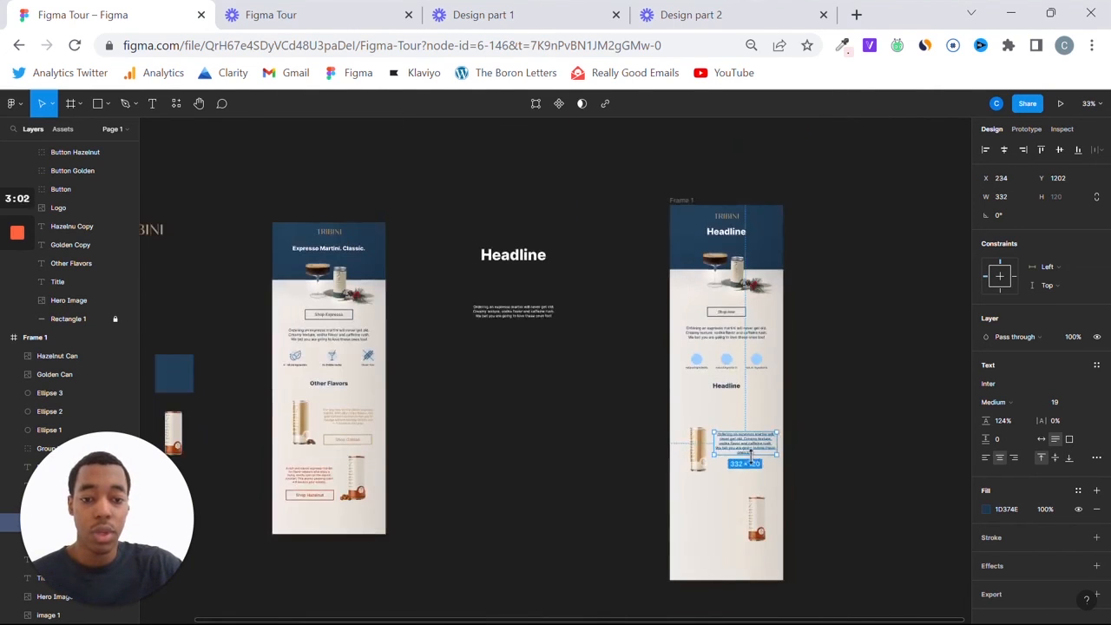
{"action": "left_click_drag", "start_coordinate": [760, 447], "coordinate": [720, 516]}
{"action": "scroll", "coordinate": [744, 342], "scroll_direction": "up", "scroll_amount": 3}
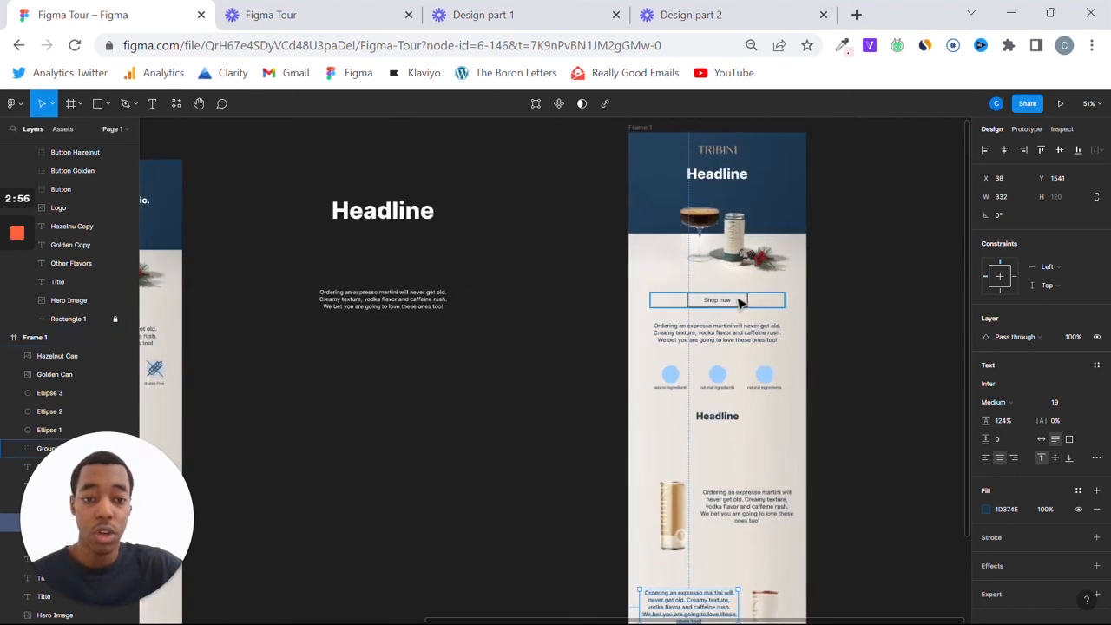
Duplicate Frame 1's "Shop now" button beneath both the golden and the hazelnut product copy
{"action": "key", "text": "Escape"}
{"action": "left_click", "coordinate": [694, 299]}
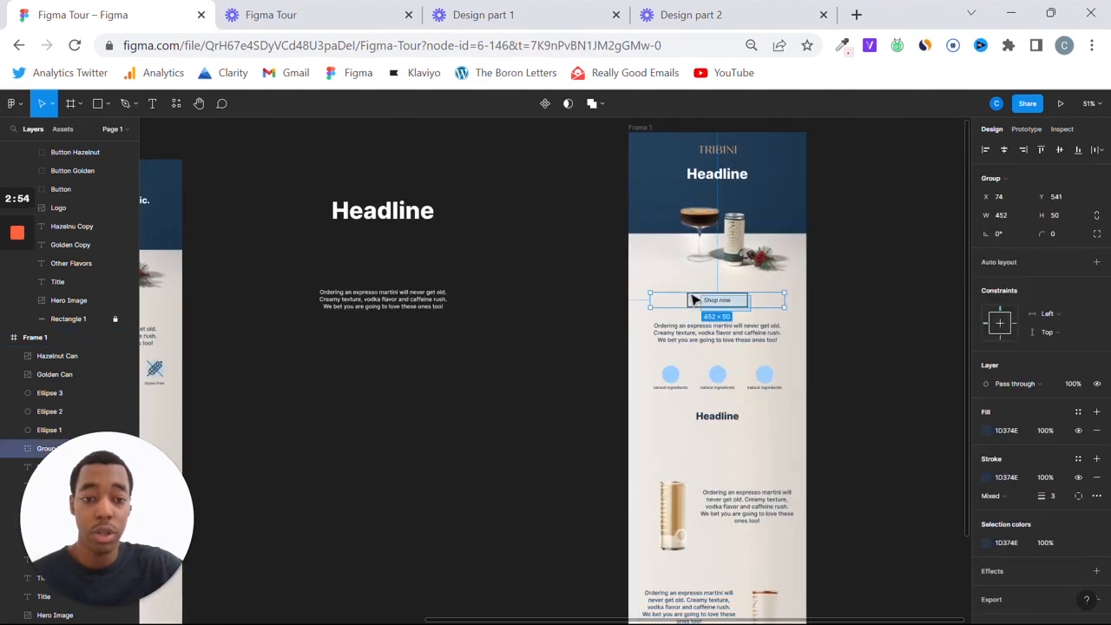
{"action": "left_click_drag", "start_coordinate": [695, 300], "coordinate": [700, 535]}
{"action": "left_click", "coordinate": [712, 568]}
Recolour the golden product's copy and button with the brown A77C4D sampled from the golden can
{"action": "scroll", "coordinate": [764, 434], "scroll_direction": "up", "scroll_amount": 3}
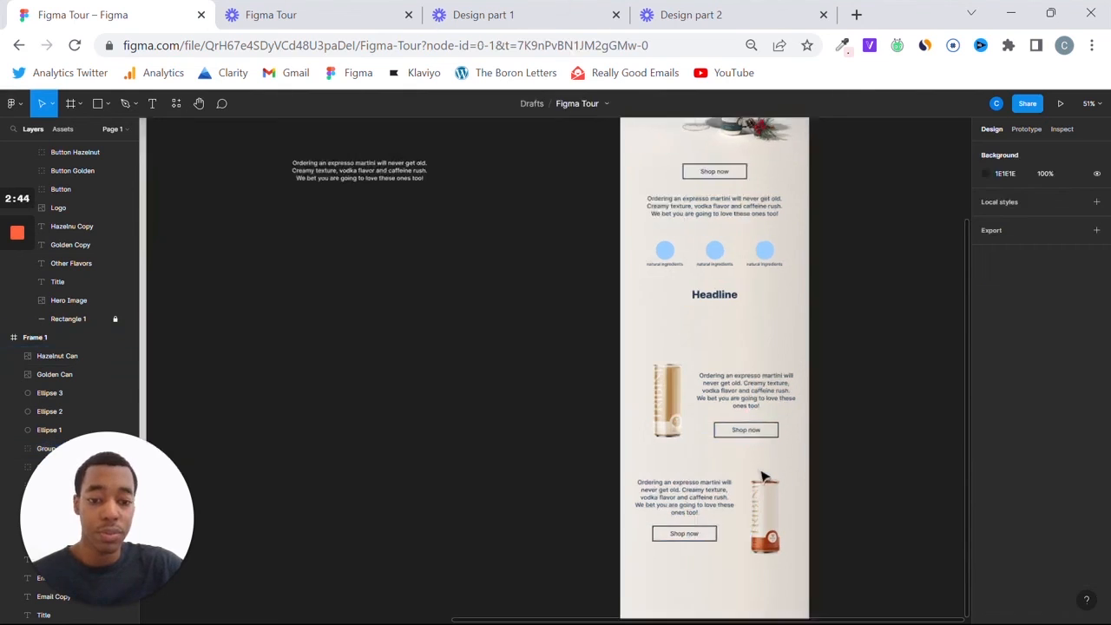
{"action": "left_click_drag", "start_coordinate": [780, 449], "coordinate": [740, 334]}
{"action": "key", "text": "i"}
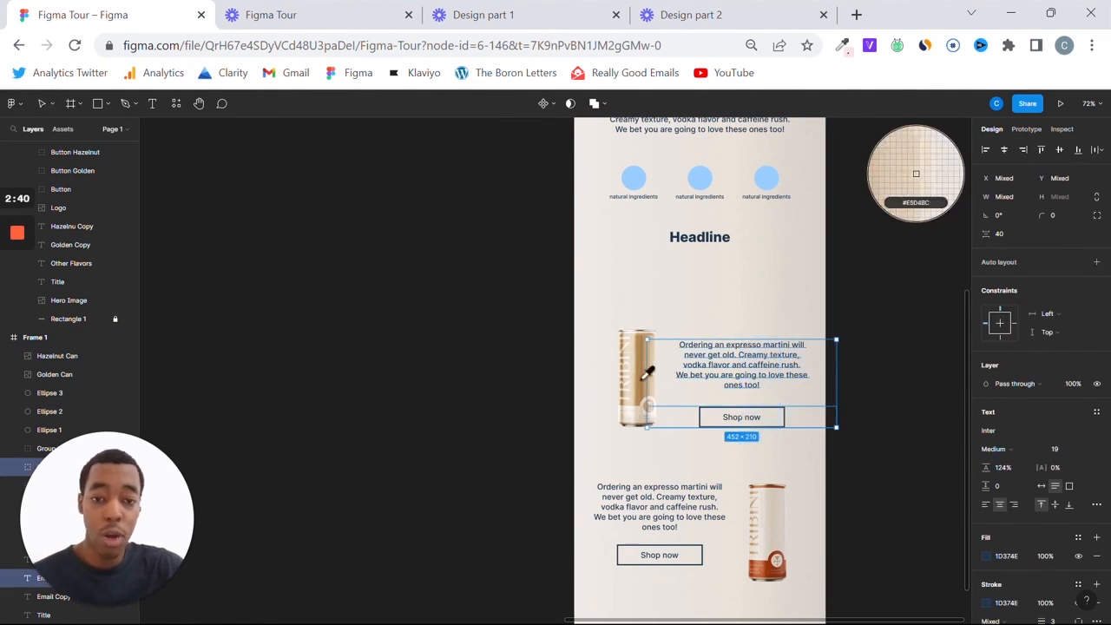
{"action": "scroll", "coordinate": [649, 374], "scroll_direction": "up", "scroll_amount": 3}
{"action": "scroll", "coordinate": [650, 373], "scroll_direction": "up", "scroll_amount": 2}
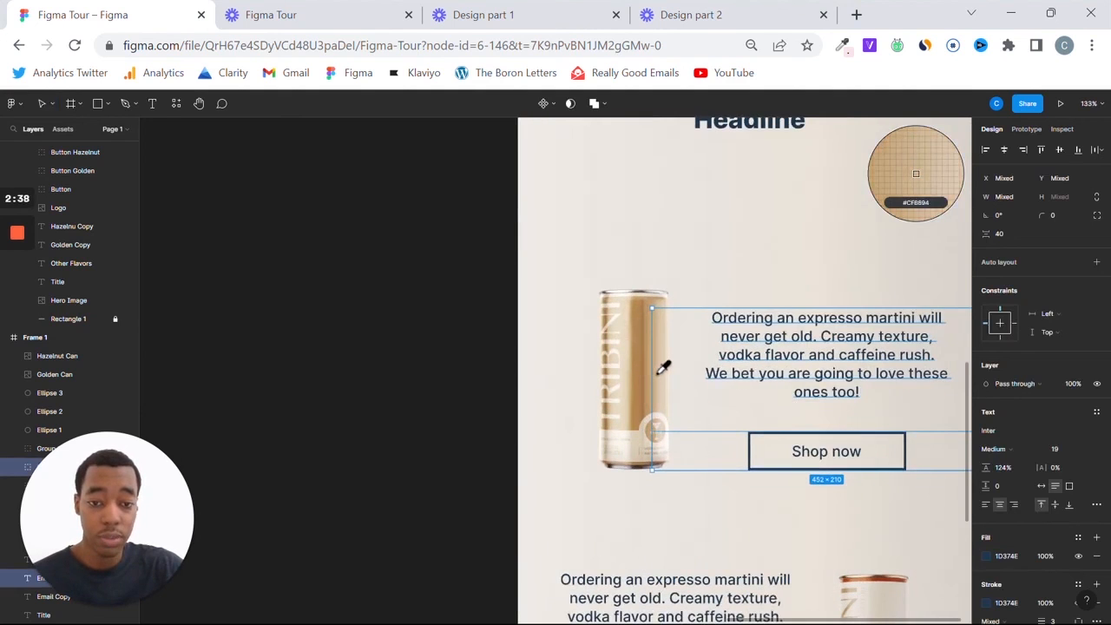
{"action": "left_click", "coordinate": [658, 367]}
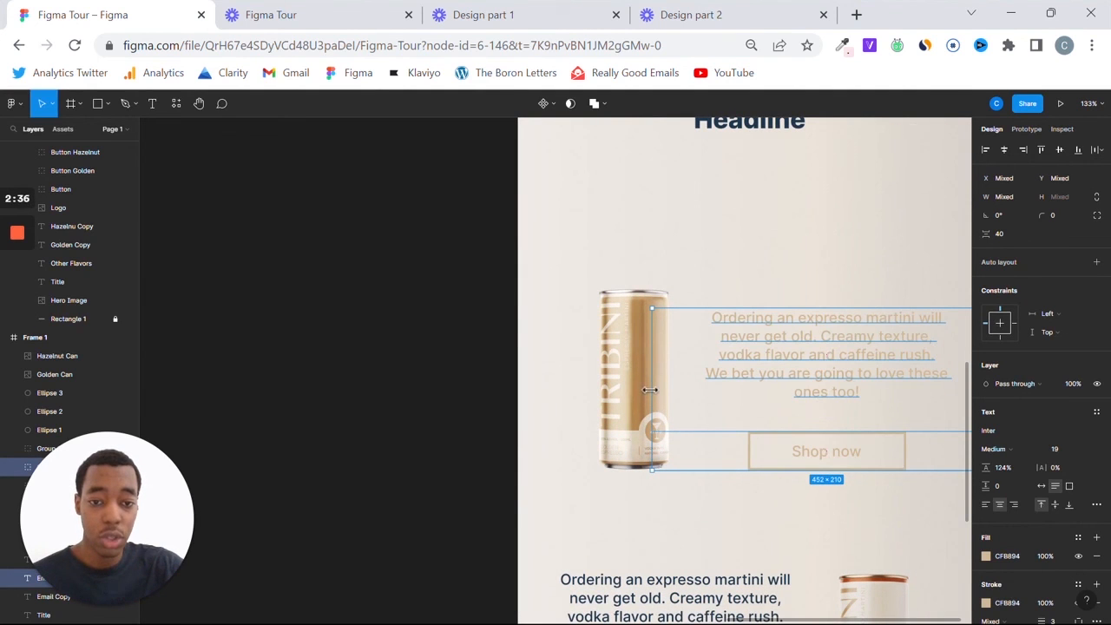
{"action": "key", "text": "i"}
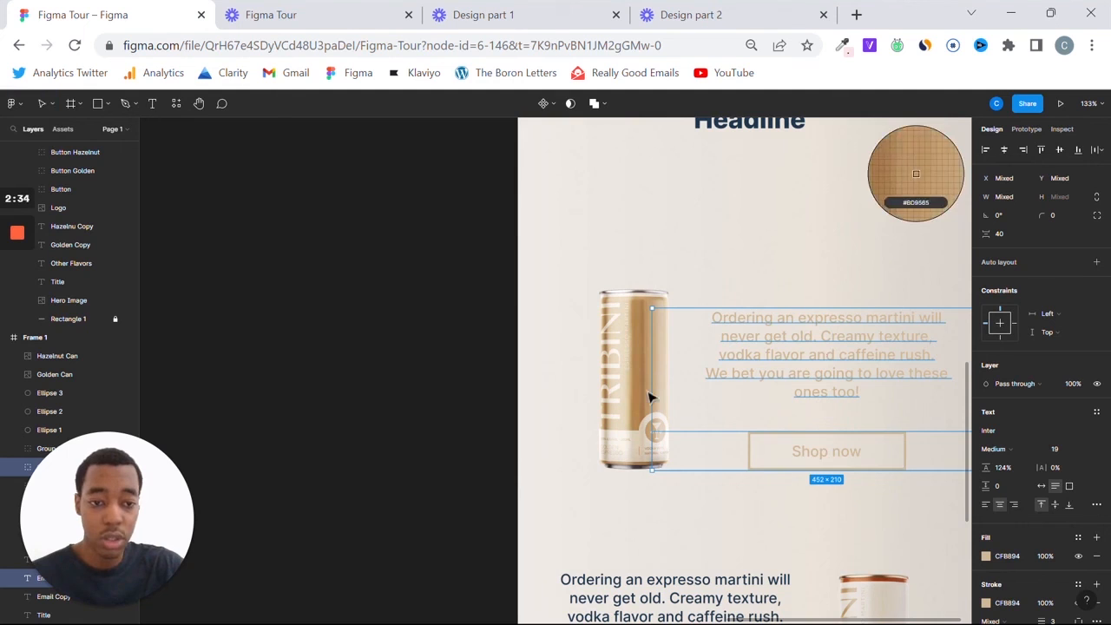
{"action": "left_click", "coordinate": [651, 396]}
{"action": "key", "text": "i"}
{"action": "left_click", "coordinate": [650, 394]}
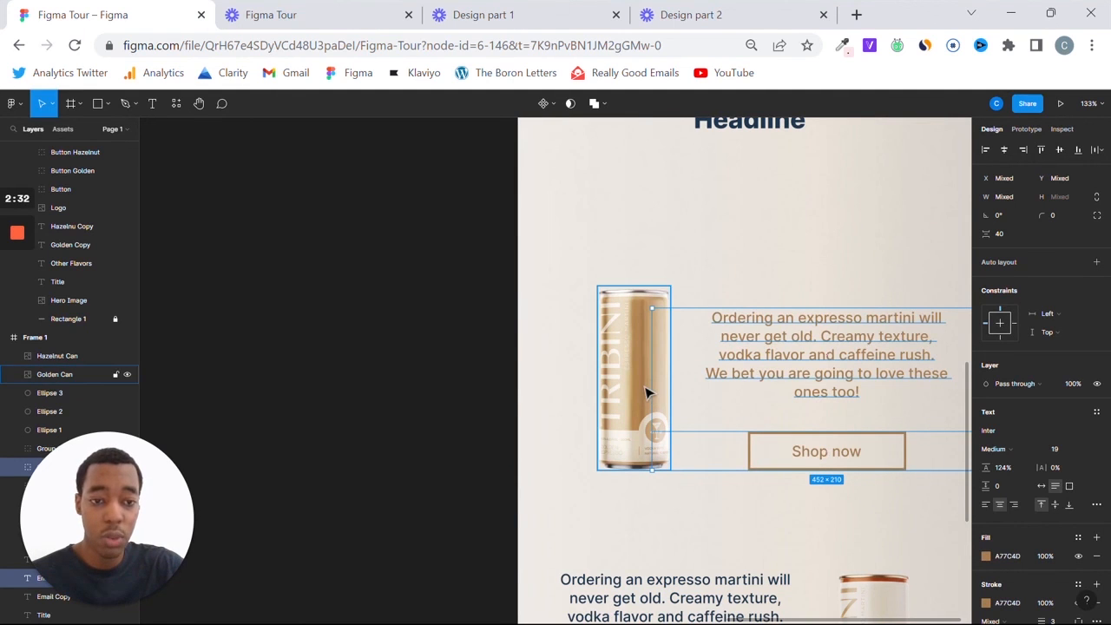
Recolour the hazelnut product's copy and button with the rust red 983510 to match the hazelnut can
{"action": "scroll", "coordinate": [799, 460], "scroll_direction": "down", "scroll_amount": 3}
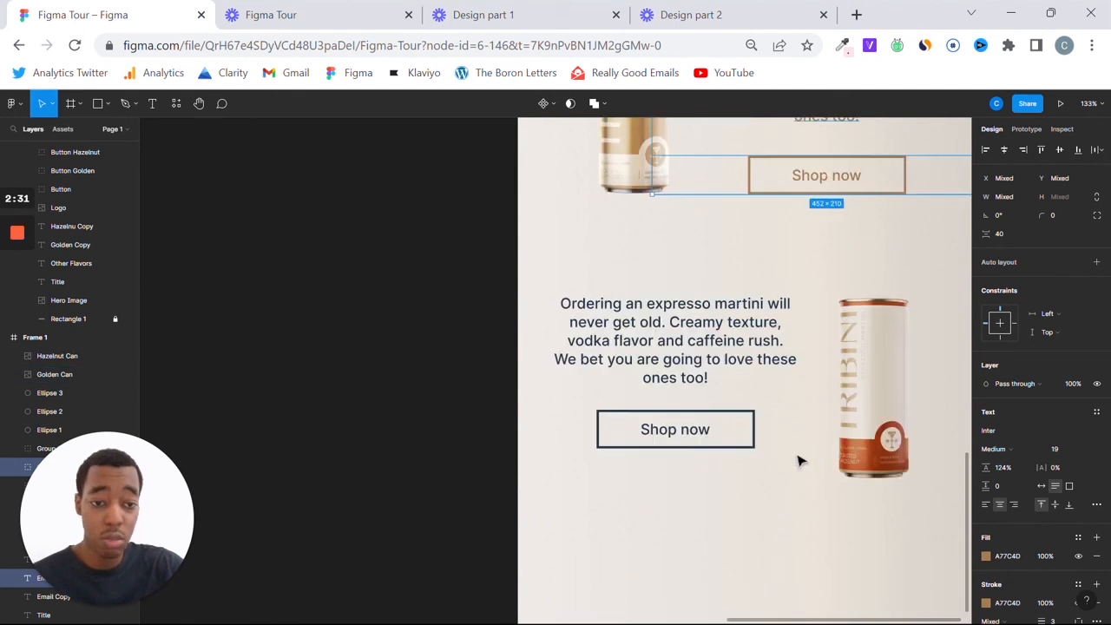
{"action": "left_click", "coordinate": [723, 491]}
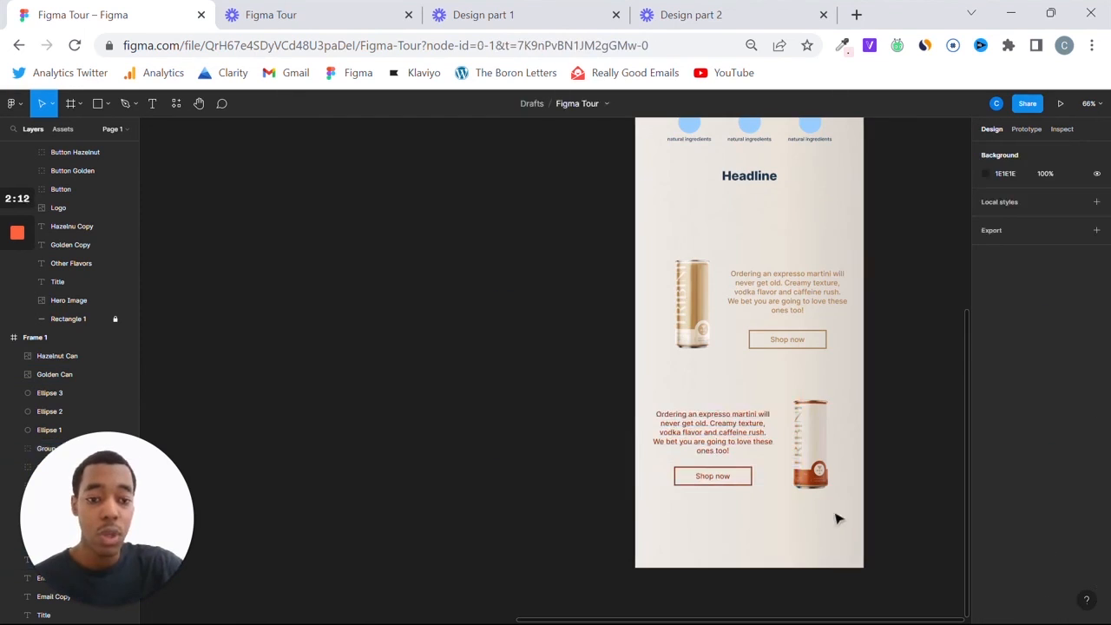
Move both product rows, with their cans, copy and buttons, up together to close the gap below the second headline
{"action": "left_click_drag", "start_coordinate": [831, 522], "coordinate": [660, 246]}
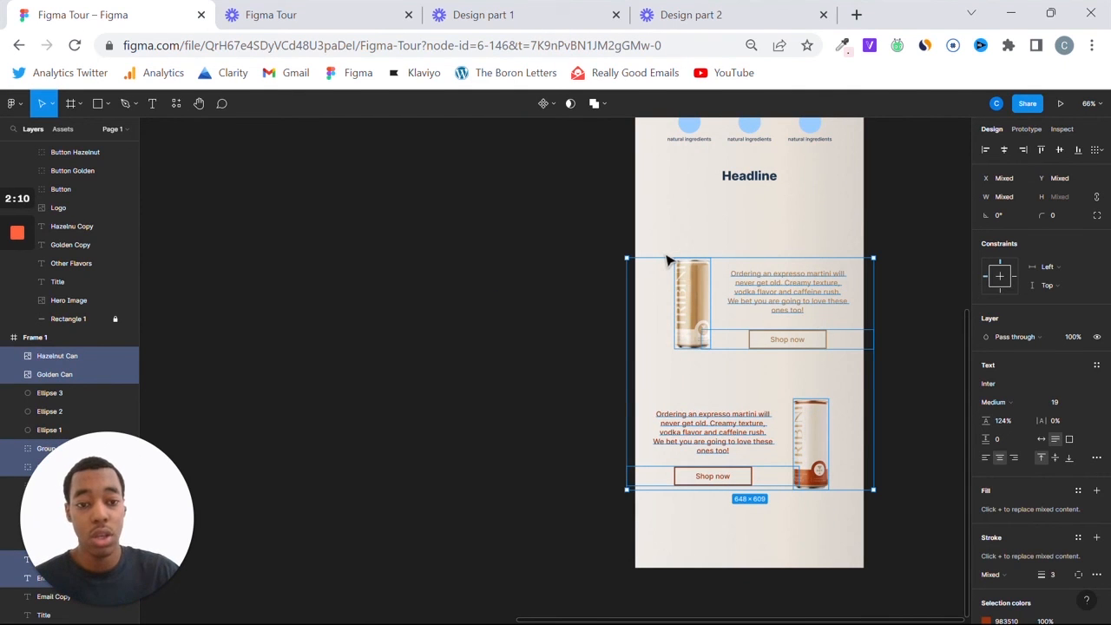
{"action": "key", "text": "Up"}
{"action": "key", "text": "Up"}
{"action": "key", "text": "Up"}
{"action": "key", "text": "Up"}
{"action": "key", "text": "Up"}
{"action": "key", "text": "Up"}
{"action": "key", "text": "Up"}
{"action": "key", "text": "Up"}
{"action": "key", "text": "Up"}
{"action": "key", "text": "Up"}
{"action": "key", "text": "Up"}
{"action": "key", "text": "Up"}
{"action": "key", "text": "Up"}
{"action": "key", "text": "Up"}
{"action": "key", "text": "Up"}
{"action": "key", "text": "Up"}
{"action": "key", "text": "Up"}
{"action": "key", "text": "Up"}
{"action": "key", "text": "Up"}
{"action": "key", "text": "Up"}
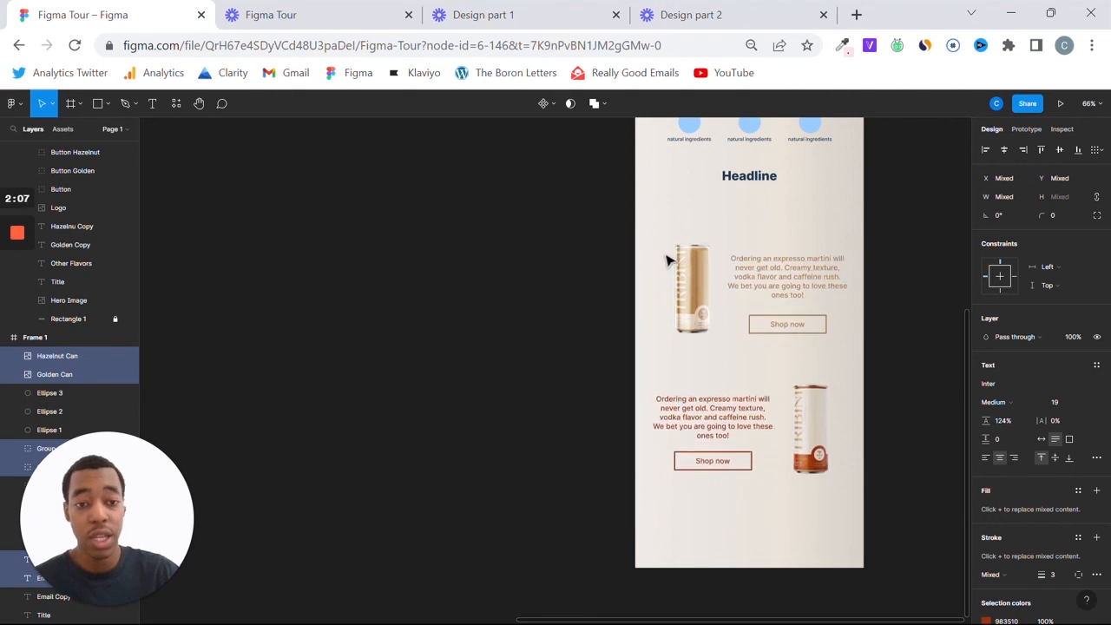
{"action": "key", "text": "Up"}
{"action": "key", "text": "Up"}
{"action": "key", "text": "Up"}
{"action": "key", "text": "Up"}
{"action": "key", "text": "Up"}
{"action": "key", "text": "Up"}
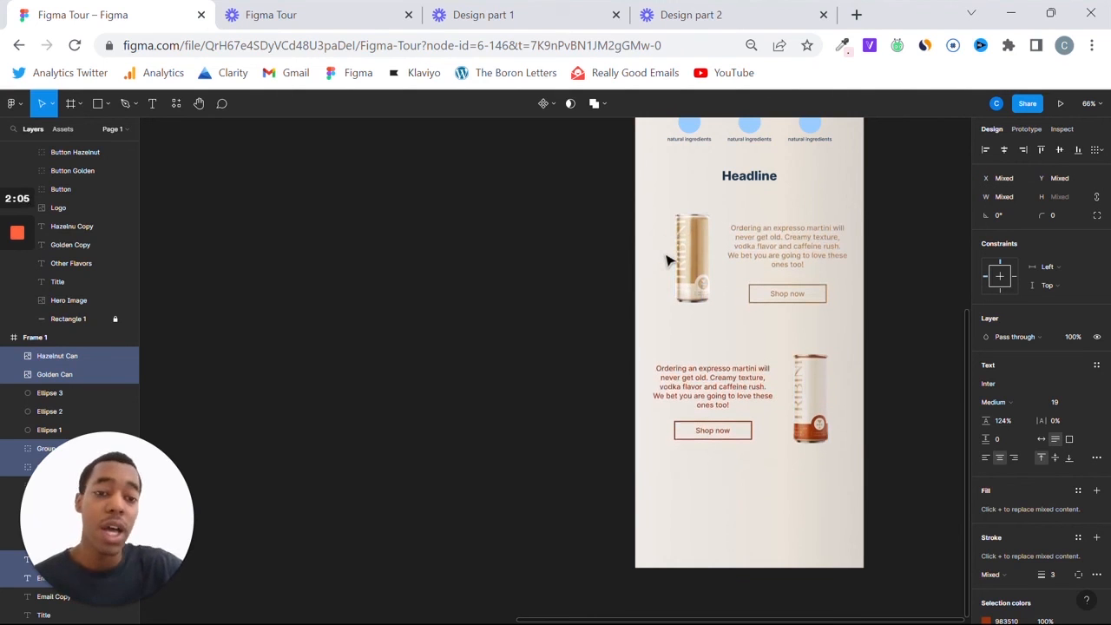
Nudge the golden can, its copy and its button slightly left as one row
{"action": "left_click", "coordinate": [913, 313]}
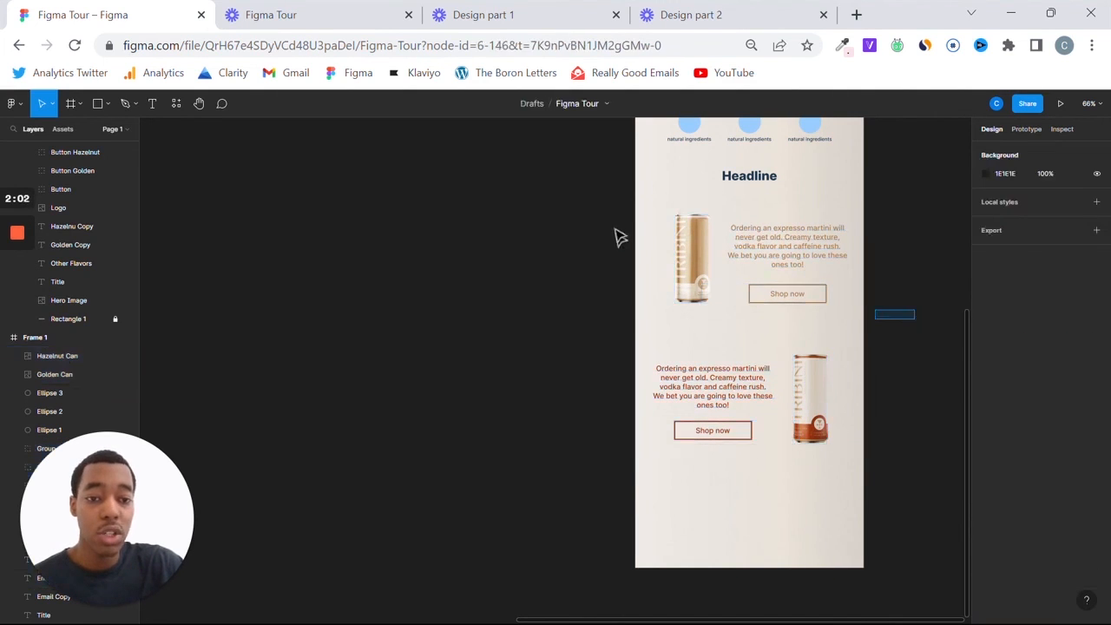
{"action": "left_click_drag", "start_coordinate": [618, 236], "coordinate": [618, 227]}
{"action": "key", "text": "Left"}
{"action": "key", "text": "Left"}
{"action": "key", "text": "Left"}
{"action": "key", "text": "Left"}
{"action": "key", "text": "Left"}
{"action": "key", "text": "Left"}
{"action": "key", "text": "Left"}
{"action": "key", "text": "Left"}
{"action": "key", "text": "Left"}
{"action": "key", "text": "Left"}
{"action": "key", "text": "Left"}
{"action": "key", "text": "Left"}
{"action": "key", "text": "Left"}
{"action": "key", "text": "Left"}
{"action": "key", "text": "Left"}
{"action": "key", "text": "Left"}
{"action": "key", "text": "Left"}
{"action": "key", "text": "Left"}
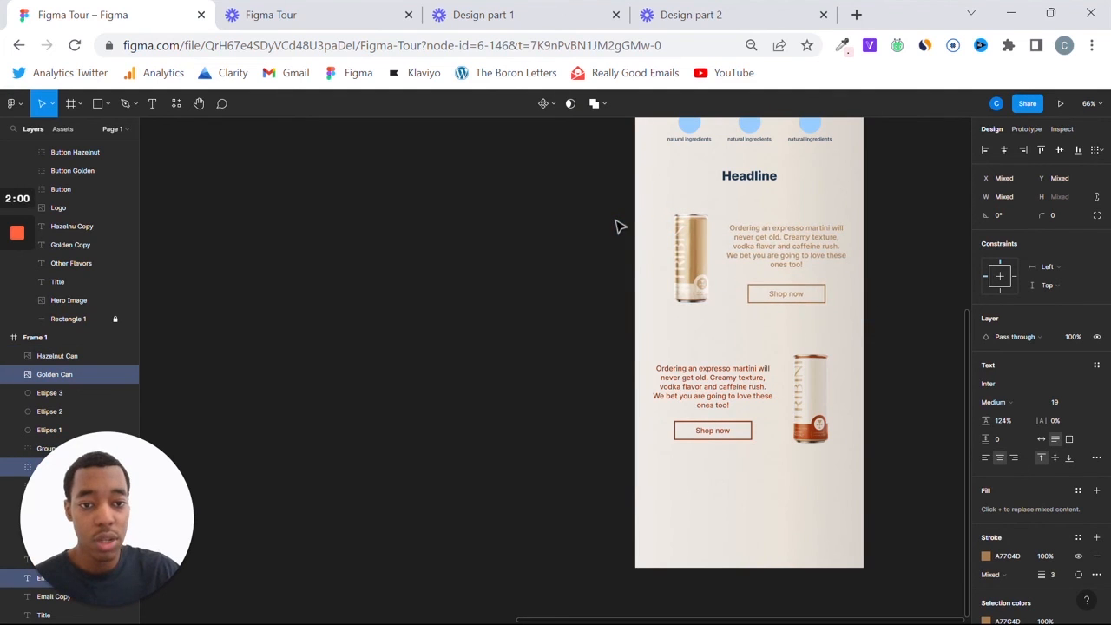
{"action": "key", "text": "Right"}
{"action": "key", "text": "Right"}
{"action": "key", "text": "Right"}
{"action": "key", "text": "Right"}
{"action": "key", "text": "Right"}
{"action": "key", "text": "Right"}
{"action": "key", "text": "Right"}
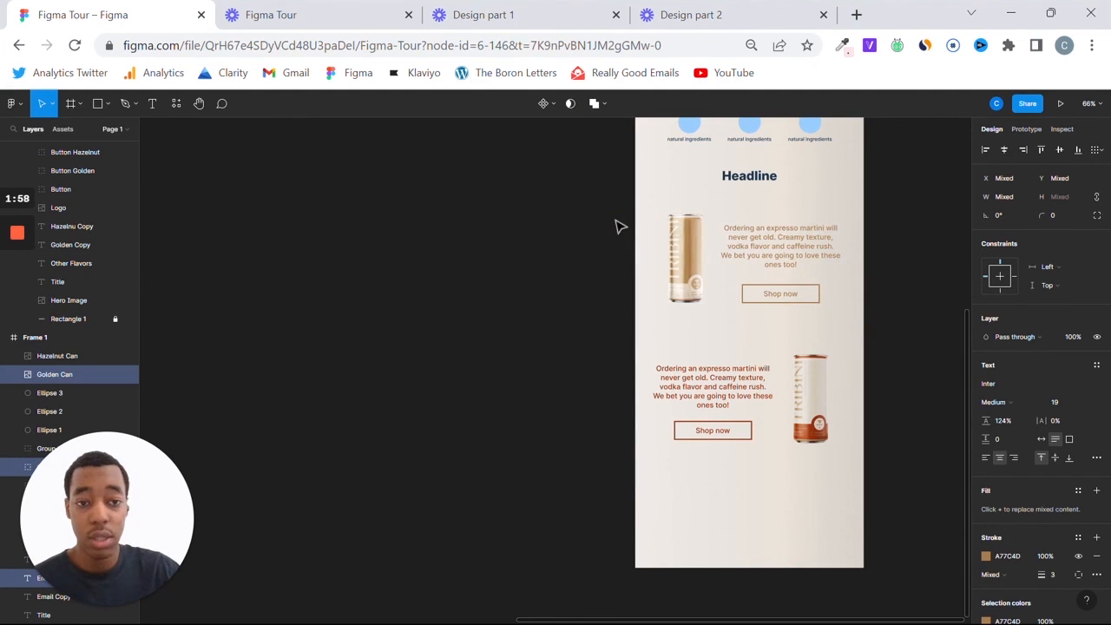
Nudge the hazelnut can, copy and button right until the can's right edge lines up with the golden copy's right edge
{"action": "left_click_drag", "start_coordinate": [952, 476], "coordinate": [669, 389]}
{"action": "key", "text": "shift+Right"}
{"action": "key", "text": "shift+Right"}
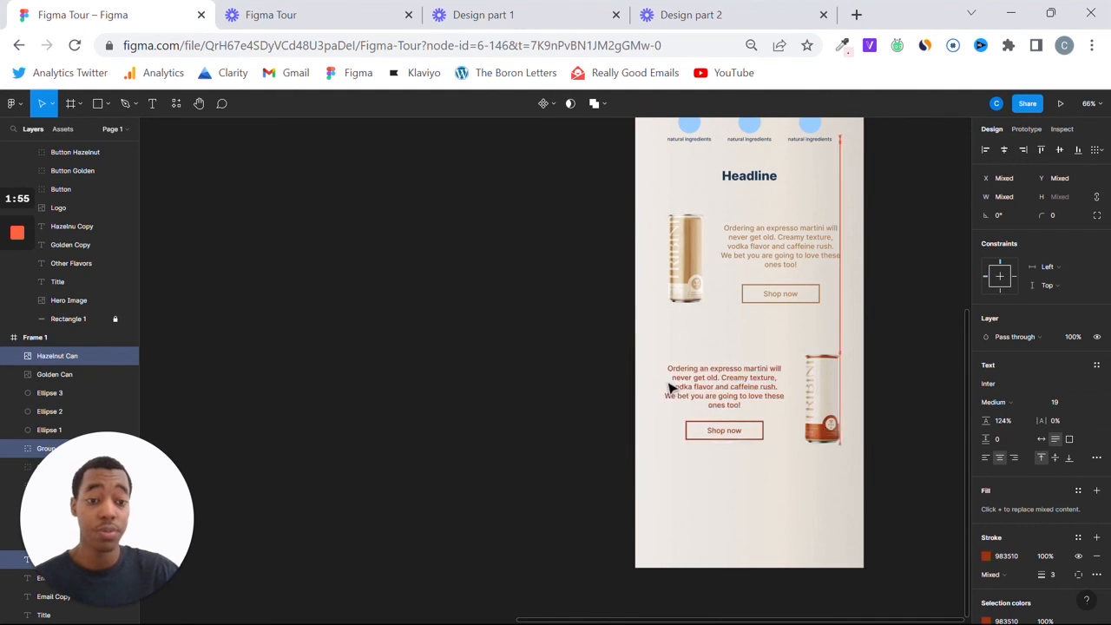
Shorten Frame 1 from its bottom edge to a height of 1810, trimming the empty space below the hazelnut row
{"action": "scroll", "coordinate": [647, 379], "scroll_direction": "down", "scroll_amount": 5}
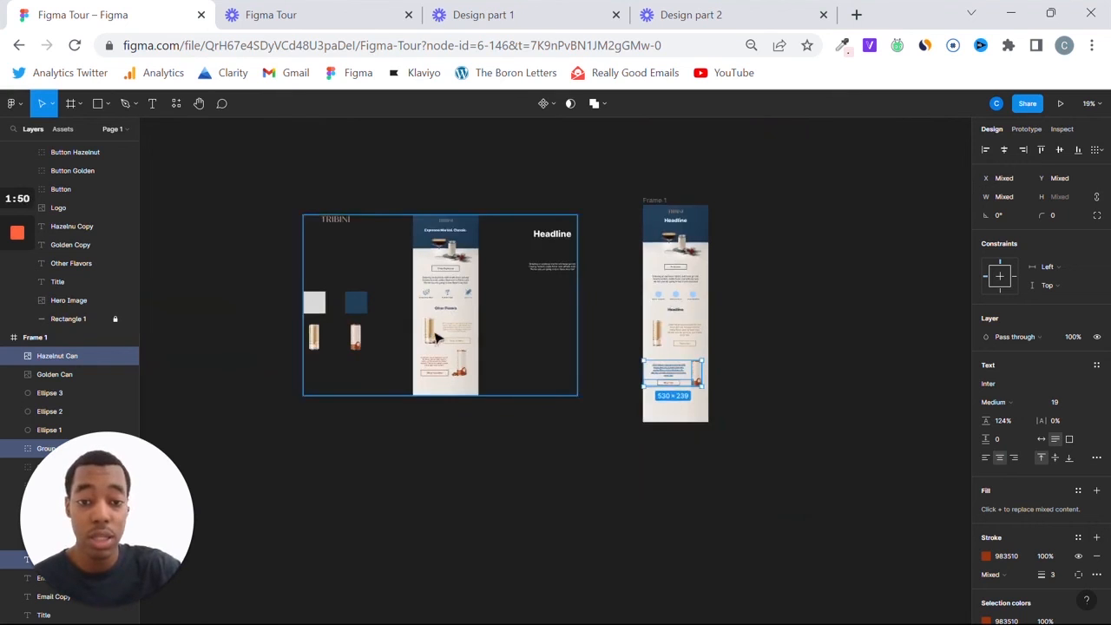
{"action": "left_click", "coordinate": [676, 194]}
{"action": "left_click", "coordinate": [668, 279]}
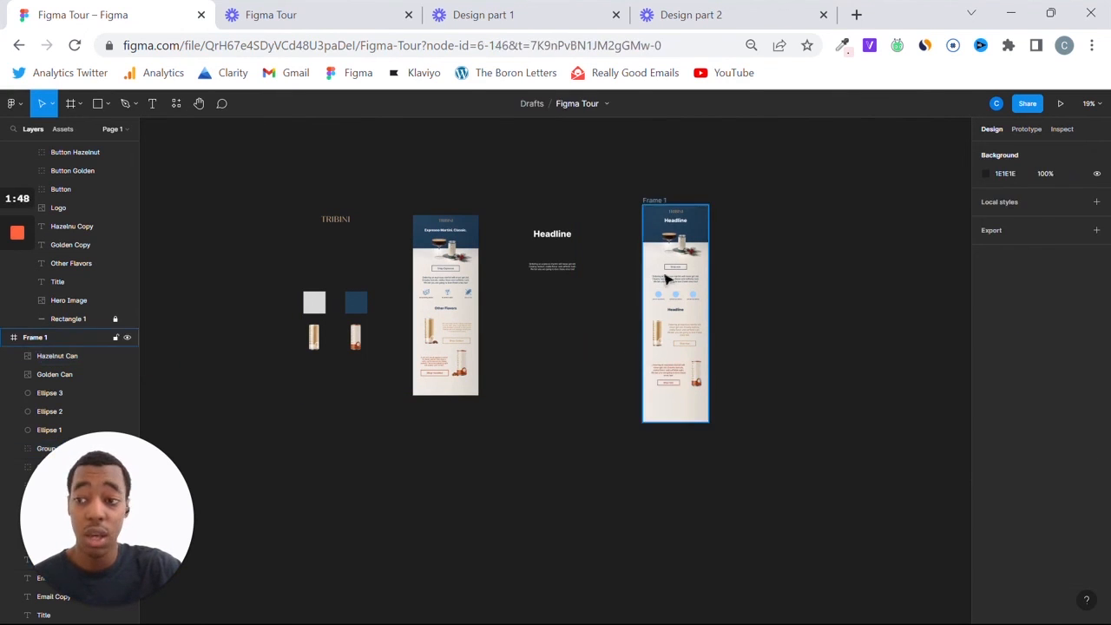
{"action": "left_click_drag", "start_coordinate": [697, 422], "coordinate": [694, 405]}
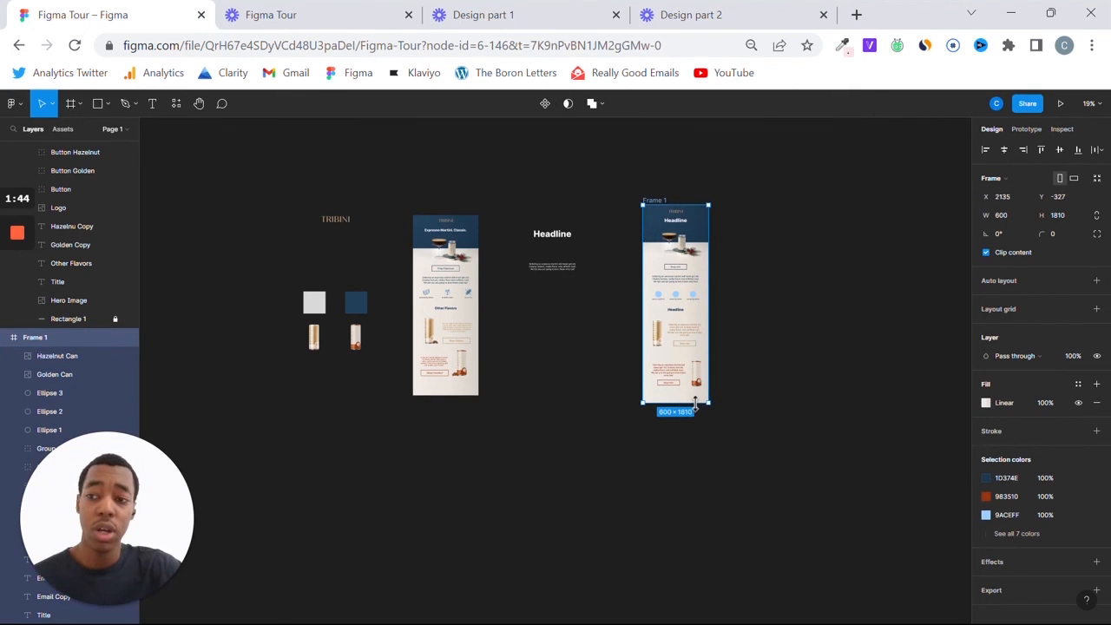